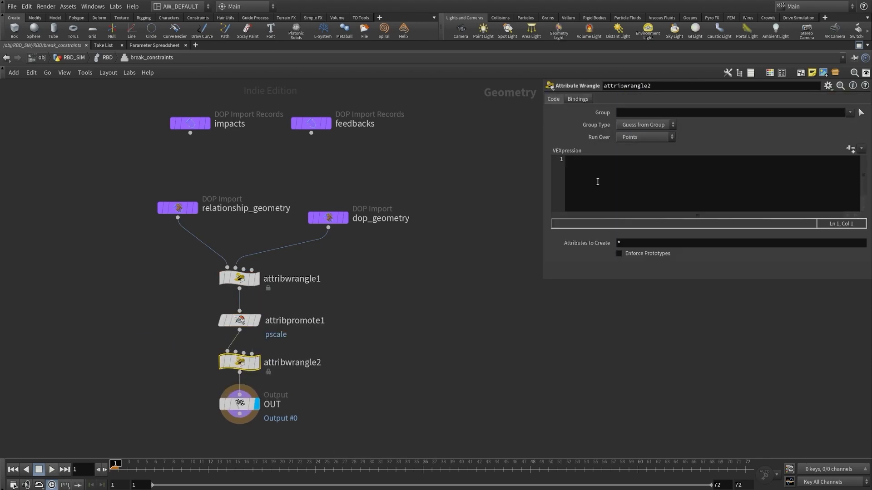
# Write VEX in attribwrangle2 that removes primitives whose pscale is below 1.0.
pyautogui.write('if(@pscale < 1.0) removeprim();')
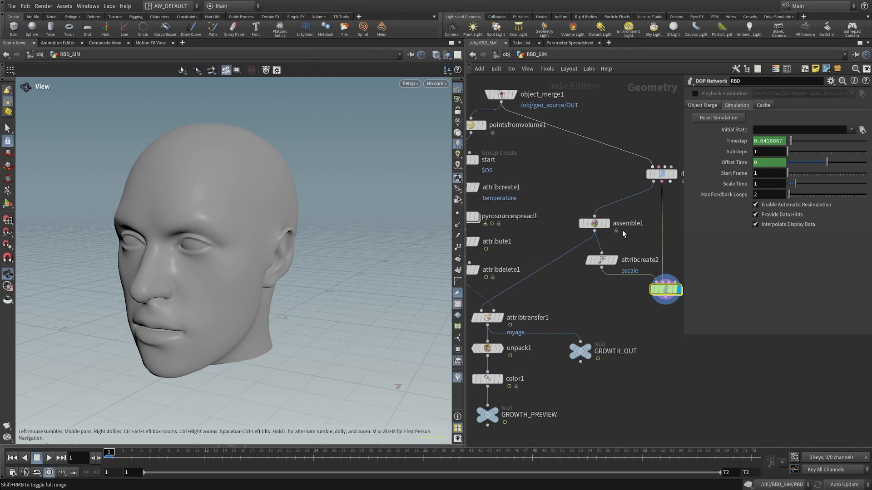
# Examine the fracture settings of the rbdmaterialfracture1 node in the RBD_SIM network.
pyautogui.moveTo(587, 177); pyautogui.dragTo(484, 183, button='middle')
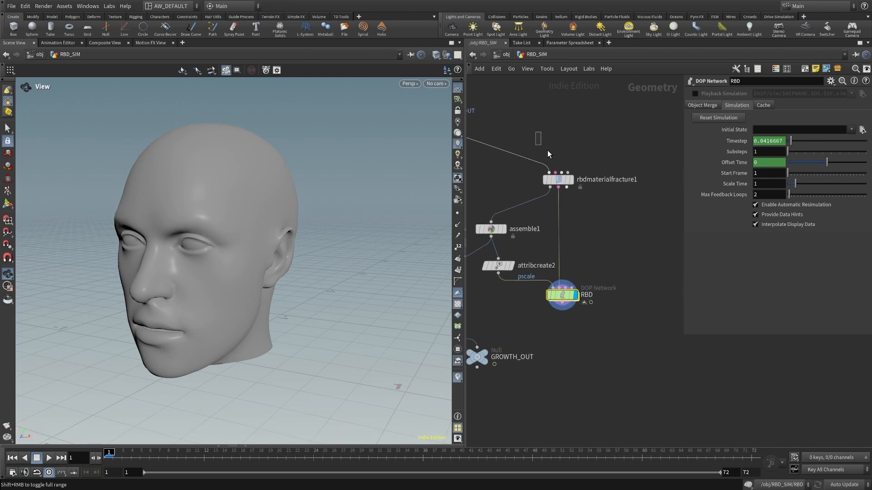
pyautogui.moveTo(547, 154); pyautogui.dragTo(607, 196)
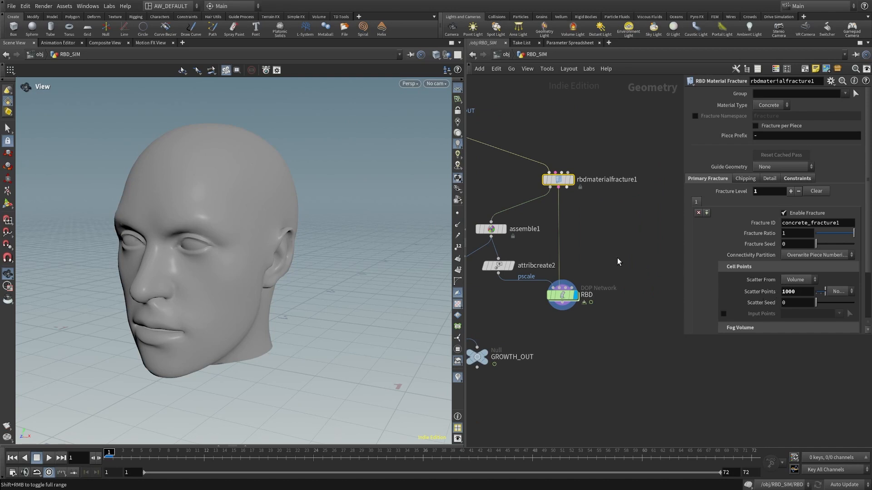
pyautogui.moveTo(496, 188); pyautogui.dragTo(615, 198, button='middle')
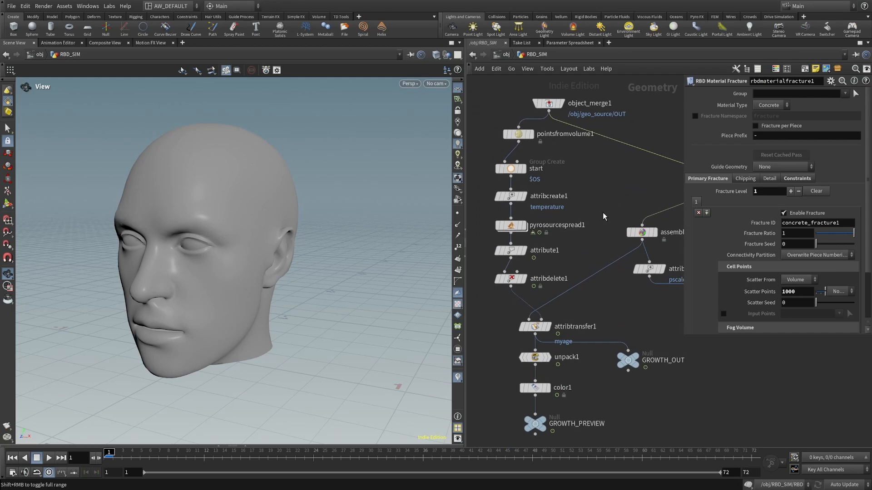
# Display the start group node and examine its bounding-box point selection on the head from the side.
pyautogui.click(504, 168)
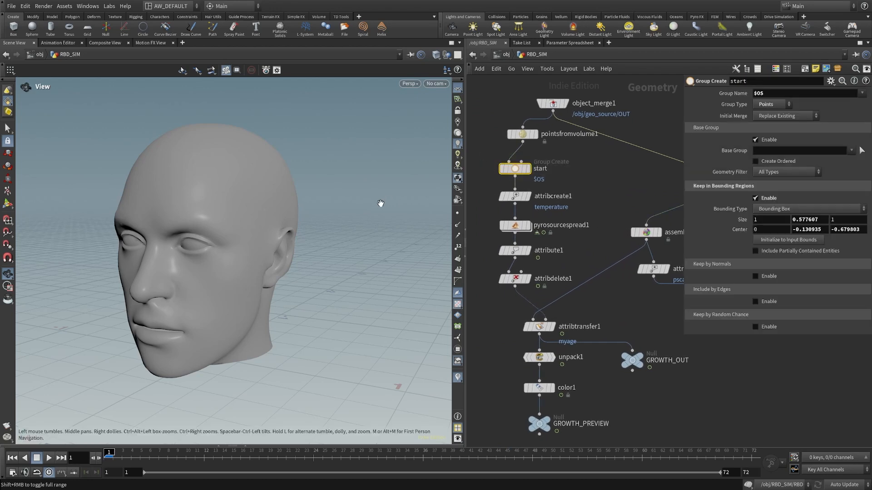
pyautogui.click(527, 169)
pyautogui.moveTo(366, 233); pyautogui.dragTo(305, 216)
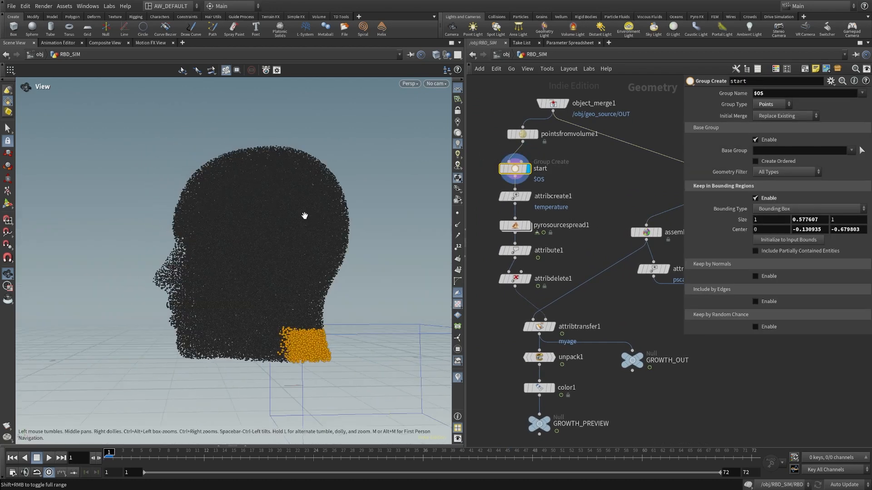
pyautogui.moveTo(335, 311); pyautogui.dragTo(303, 182)
# Display GROWTH_PREVIEW, play the growth spreading over the head, and return to the first frame.
pyautogui.click(546, 420)
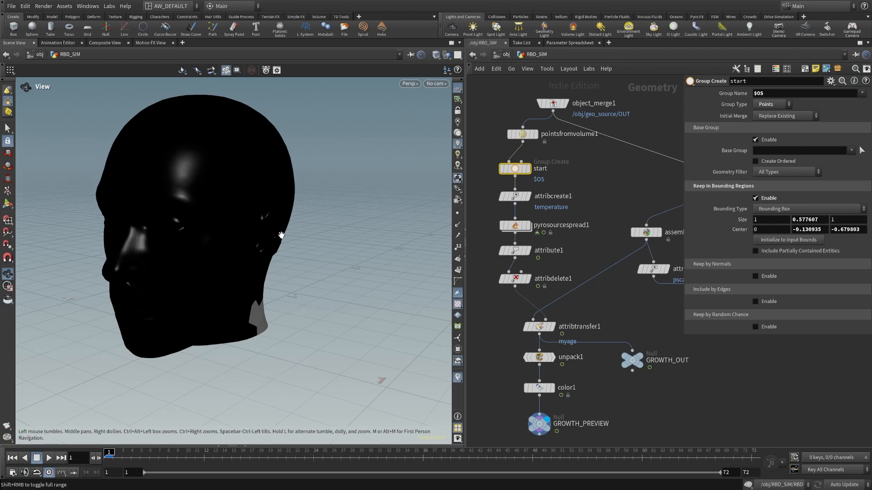
pyautogui.click(47, 458)
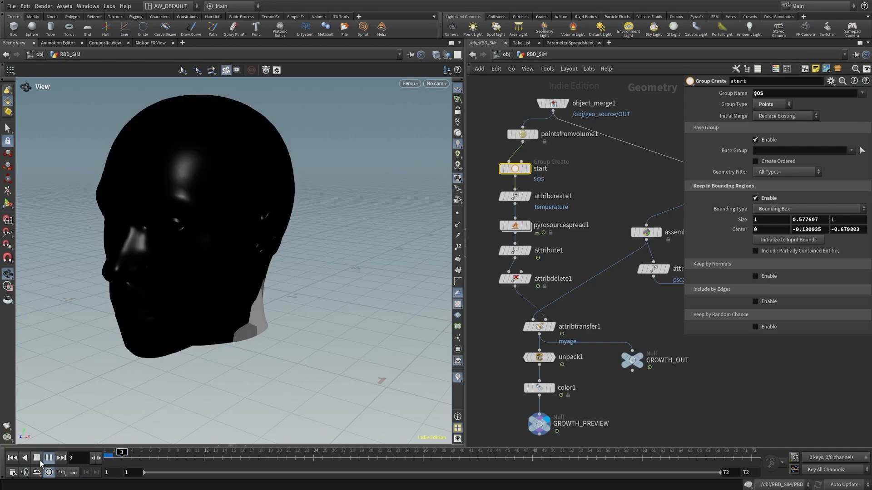
pyautogui.click(37, 458)
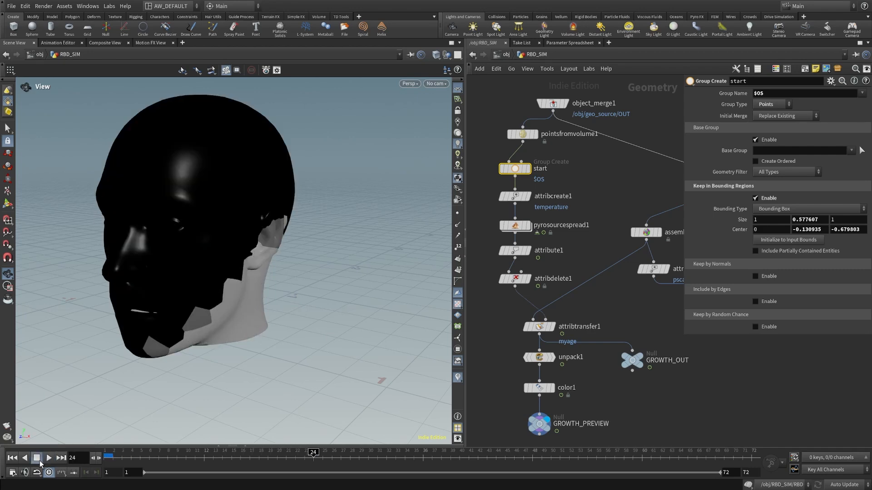
pyautogui.click(12, 457)
# Display the RBD DOP network, play the destruction simulation, and return to the first frame.
pyautogui.moveTo(610, 325); pyautogui.dragTo(563, 304, button='middle')
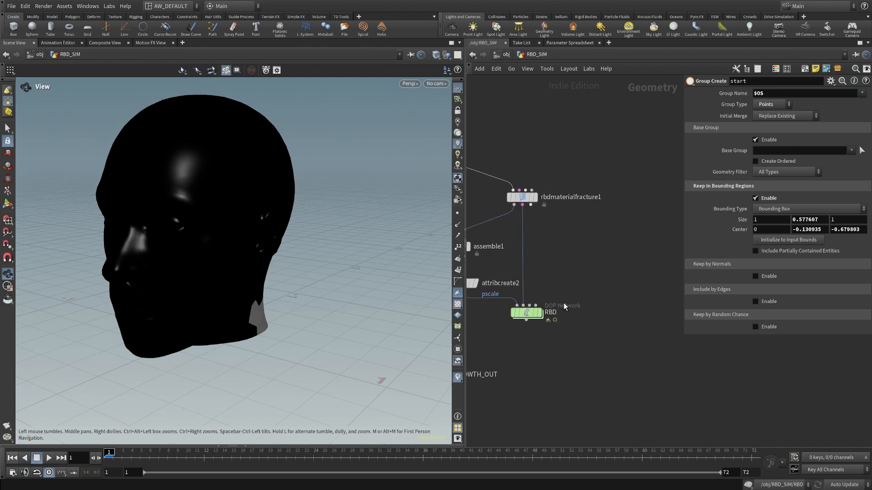
pyautogui.click(540, 314)
pyautogui.moveTo(240, 240); pyautogui.dragTo(245, 214)
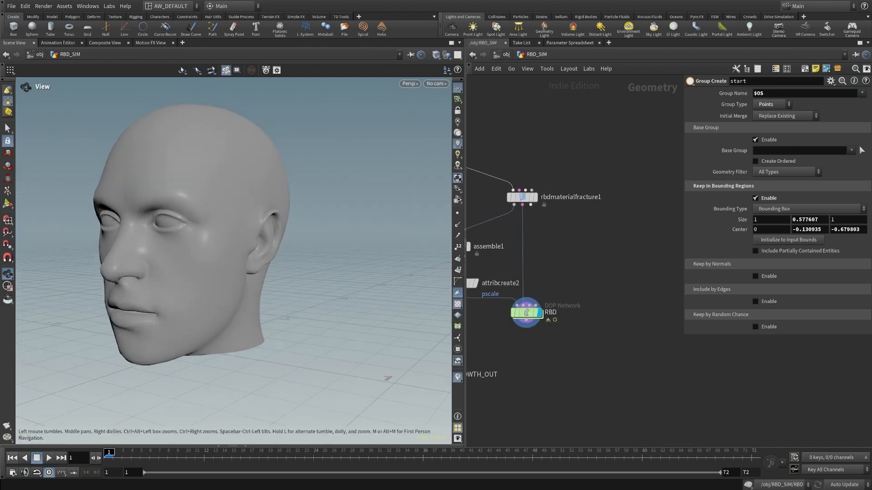
pyautogui.click(49, 457)
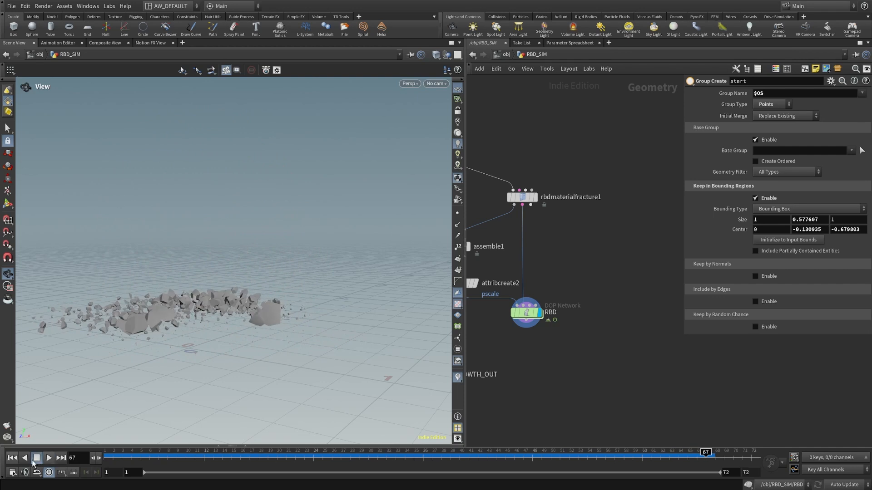
pyautogui.click(38, 457)
pyautogui.click(13, 457)
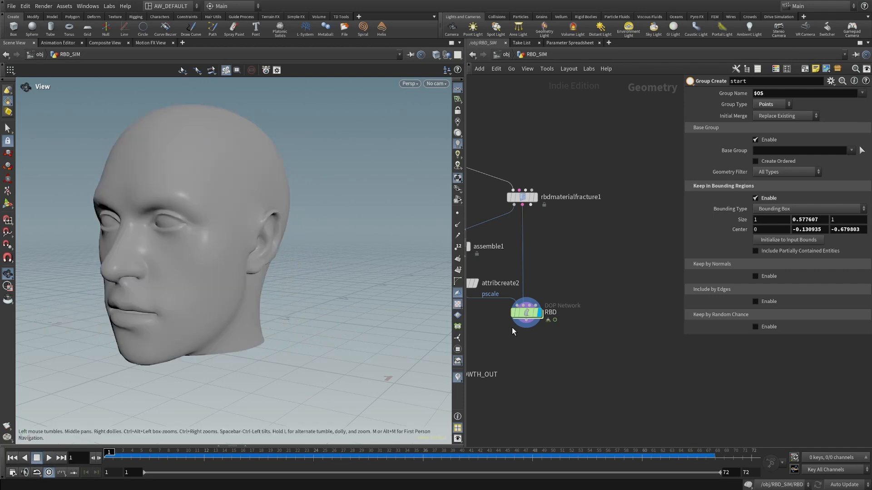
# Add a Transform Pieces node and a DOP Import node, and stack them in line below the RBD network.
pyautogui.moveTo(528, 339); pyautogui.dragTo(586, 325, button='middle')
pyautogui.scroll(3, 586, 325)
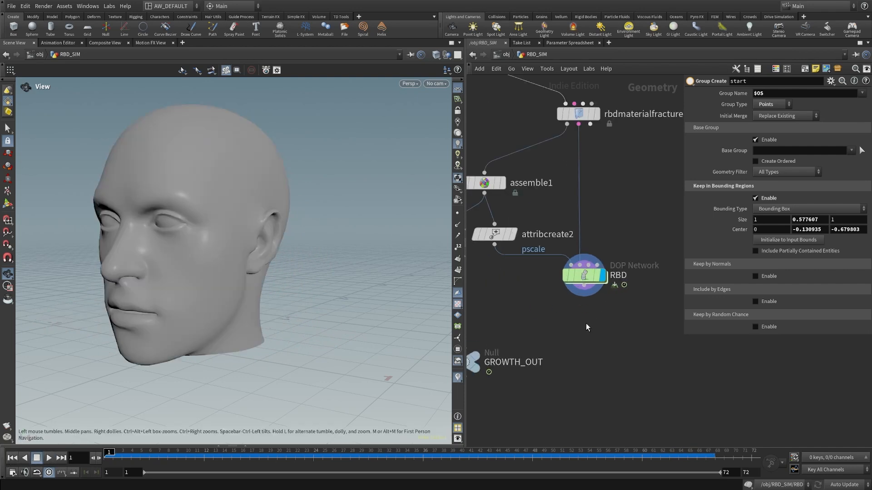
pyautogui.press('Tab')
pyautogui.press('Return')
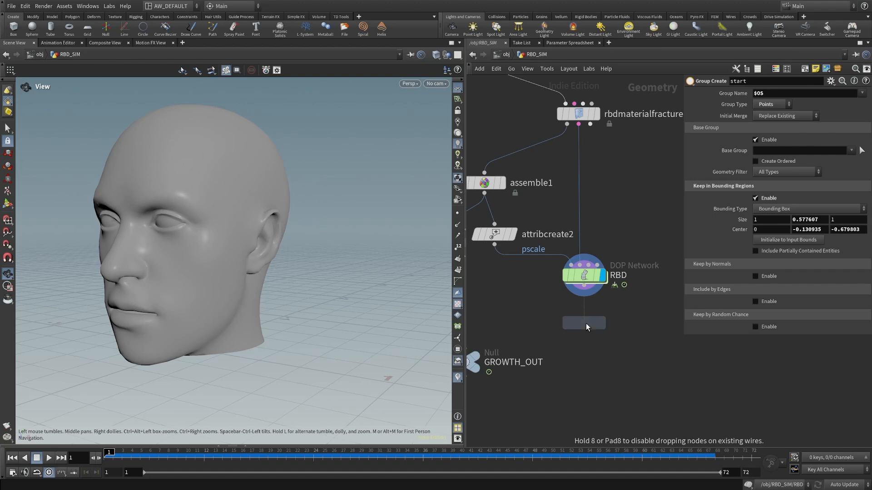
pyautogui.click(595, 375)
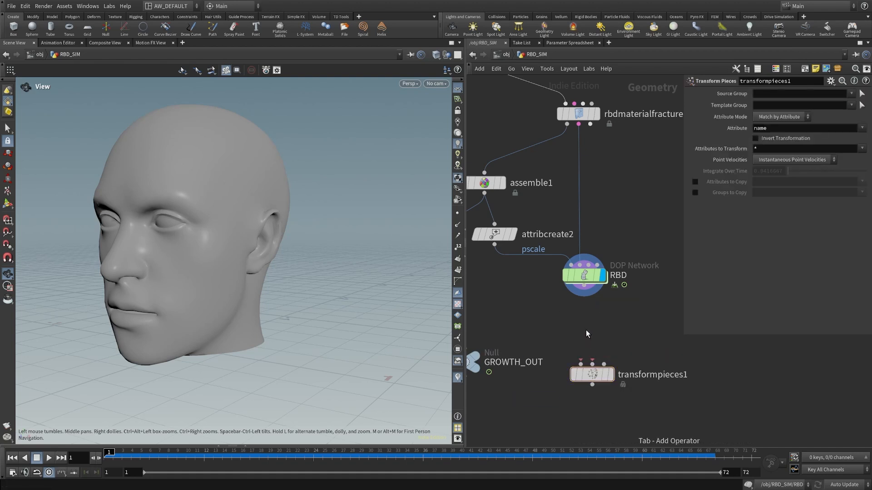
pyautogui.press('Return')
pyautogui.click(585, 330)
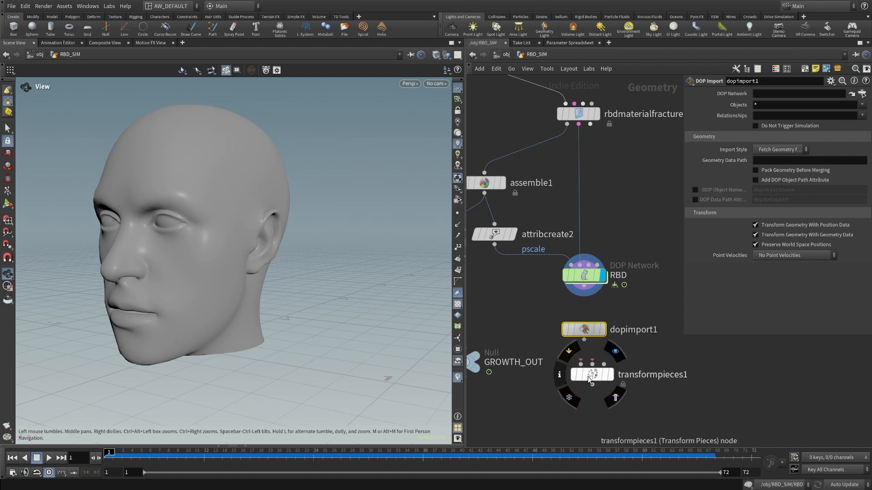
pyautogui.moveTo(588, 377); pyautogui.dragTo(580, 399)
pyautogui.moveTo(587, 331); pyautogui.dragTo(587, 341)
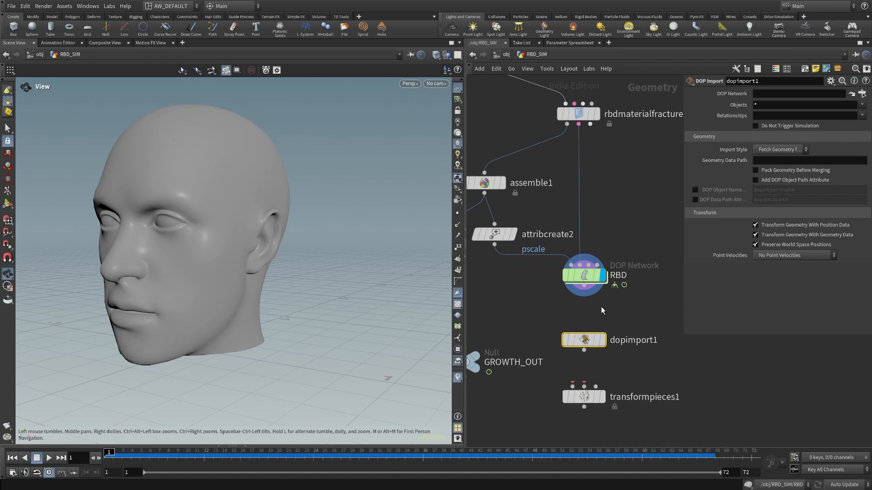
# Add a Null fed by the first output of rbdmaterialfracture1 and name it STATIC_RBD.
pyautogui.click(567, 124)
pyautogui.scroll(2, 595, 187)
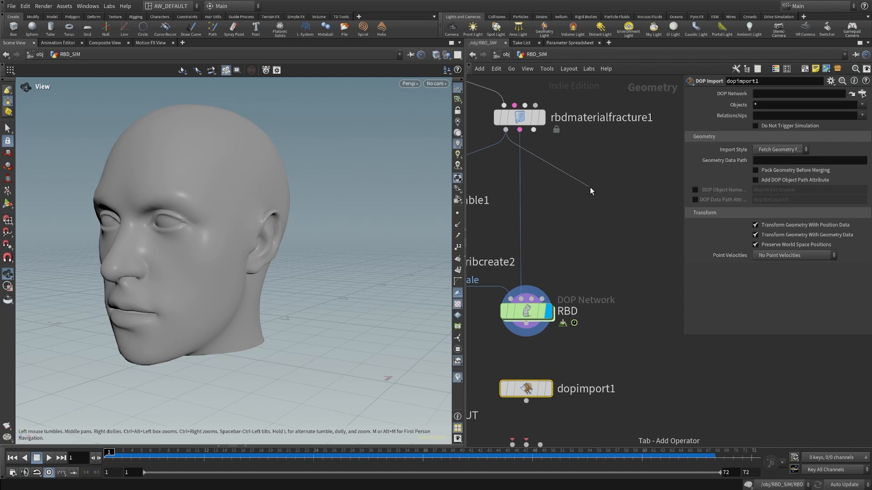
pyautogui.press('Tab')
pyautogui.write('null')
pyautogui.press('Return')
pyautogui.doubleClick(620, 187)
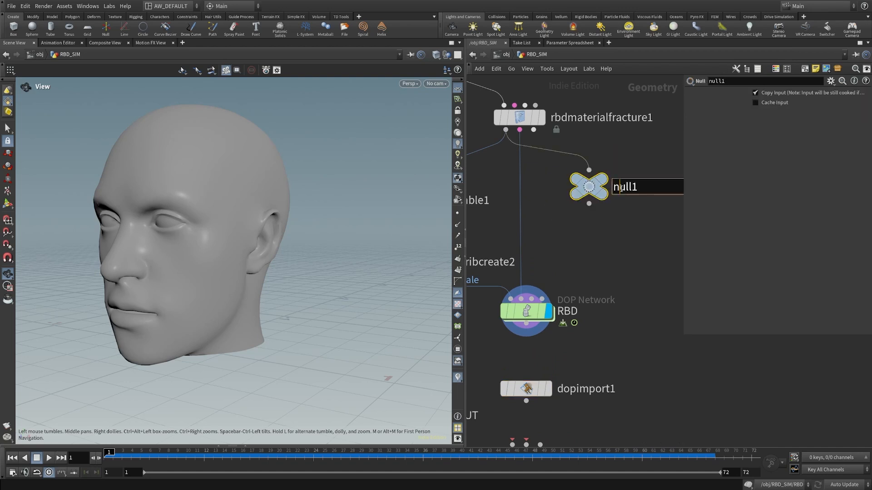
pyautogui.write('STATIC_RBD')
pyautogui.press('Return')
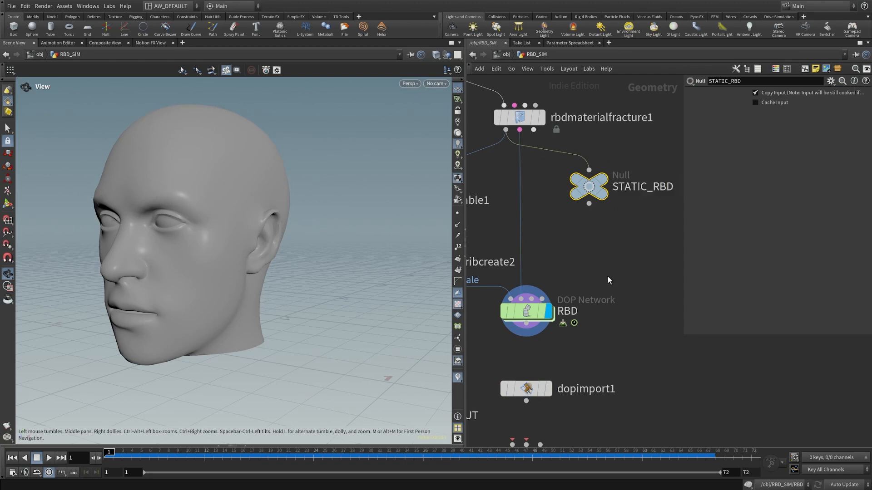
# Add a Time Shift node fed by dopimport1 and remove its Frame expression so that it holds frame 1.
pyautogui.scroll(-4, 607, 276)
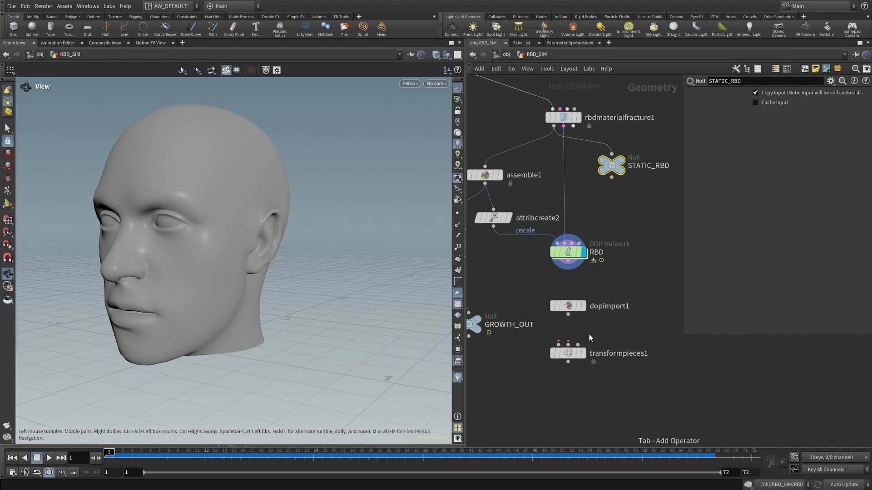
pyautogui.press('Tab')
pyautogui.write('timeshift')
pyautogui.press('Return')
pyautogui.click(616, 330)
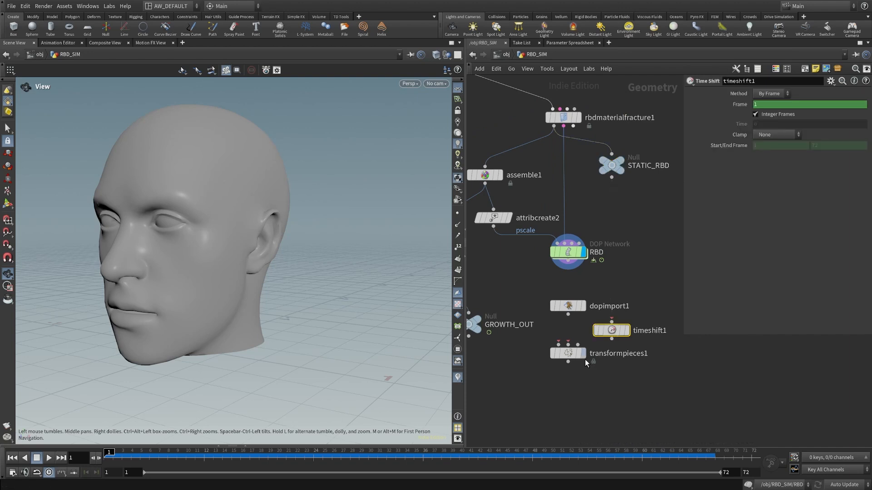
pyautogui.moveTo(572, 360)
pyautogui.moveTo(573, 360); pyautogui.dragTo(568, 407)
pyautogui.moveTo(568, 314); pyautogui.dragTo(612, 320)
pyautogui.moveTo(613, 331); pyautogui.dragTo(598, 352)
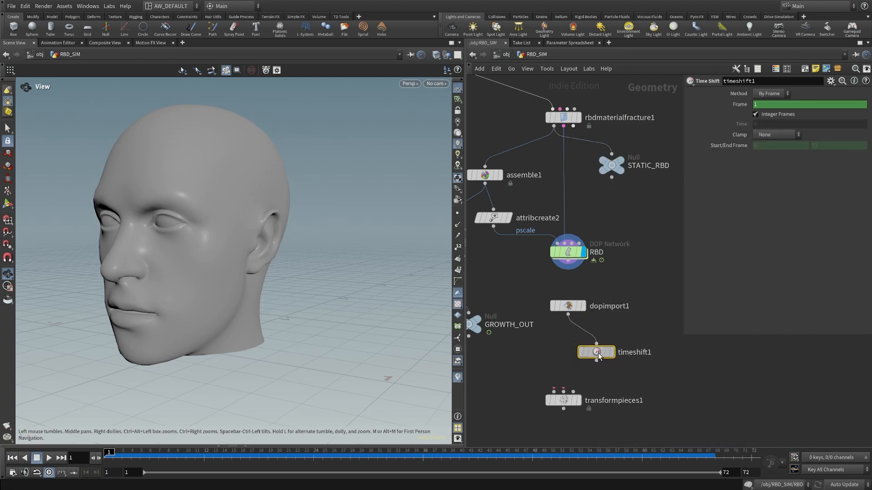
pyautogui.keyDown('ctrl'); pyautogui.keyDown('shift'); pyautogui.click(734, 104); pyautogui.keyUp('shift'); pyautogui.keyUp('ctrl')
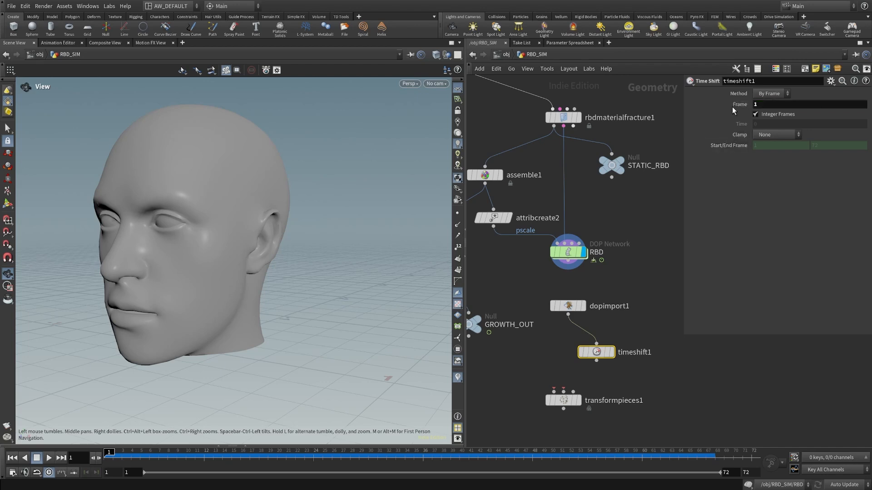
pyautogui.moveTo(568, 306); pyautogui.dragTo(563, 301)
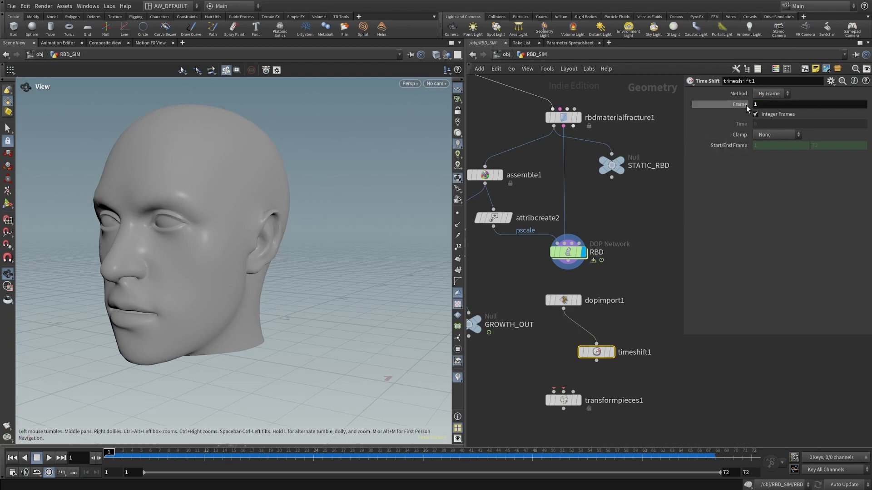
# Wire timeshift1 into the third input of transformpieces1 and dopimport1 into its second input, Template Points.
pyautogui.scroll(4, 594, 355)
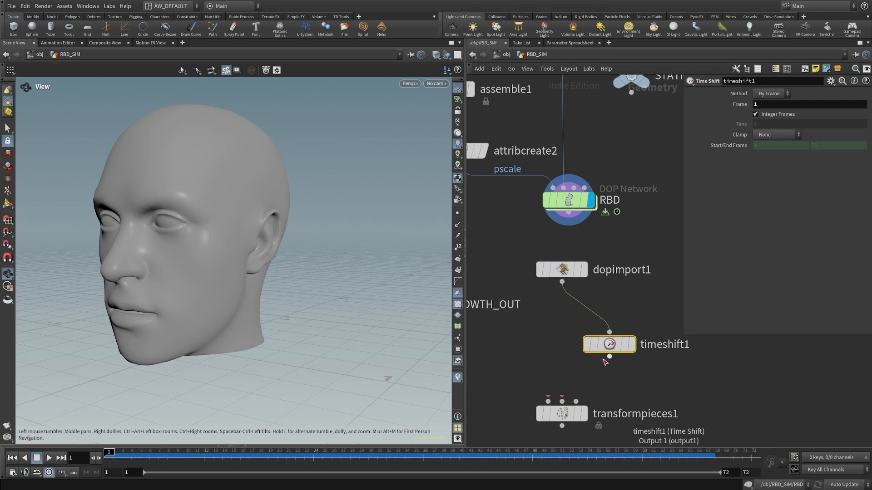
pyautogui.moveTo(609, 357)
pyautogui.mouseDown()
pyautogui.moveTo(576, 401)
pyautogui.moveTo(614, 341)
pyautogui.mouseUp()
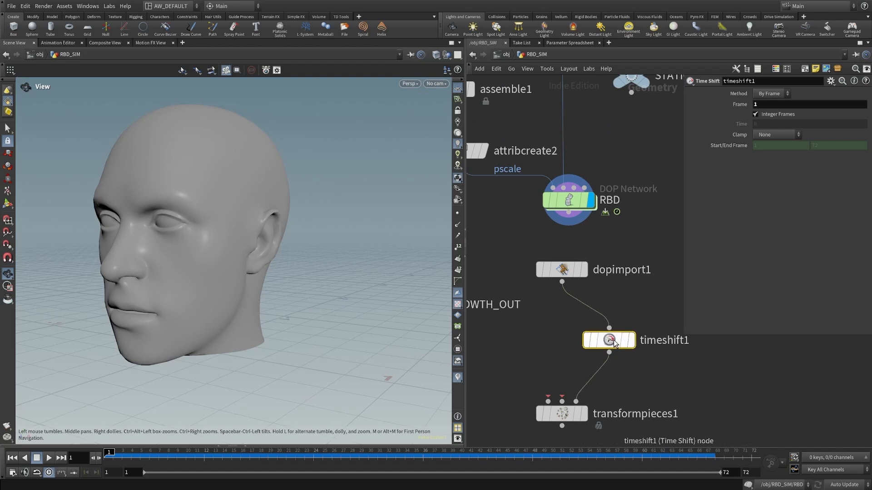
pyautogui.moveTo(562, 287); pyautogui.dragTo(566, 374)
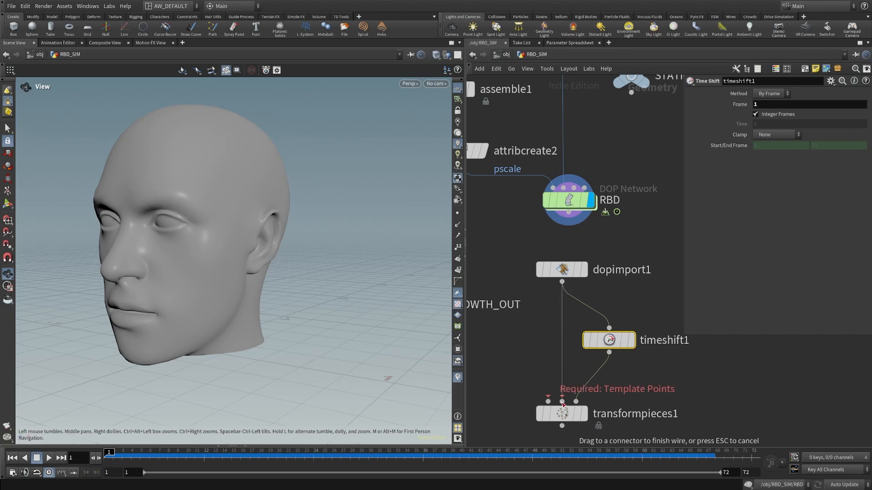
pyautogui.moveTo(563, 403); pyautogui.dragTo(562, 402)
# Add an Object Merge node beside timeshift1, above transformpieces1.
pyautogui.moveTo(517, 340); pyautogui.dragTo(550, 318, button='middle')
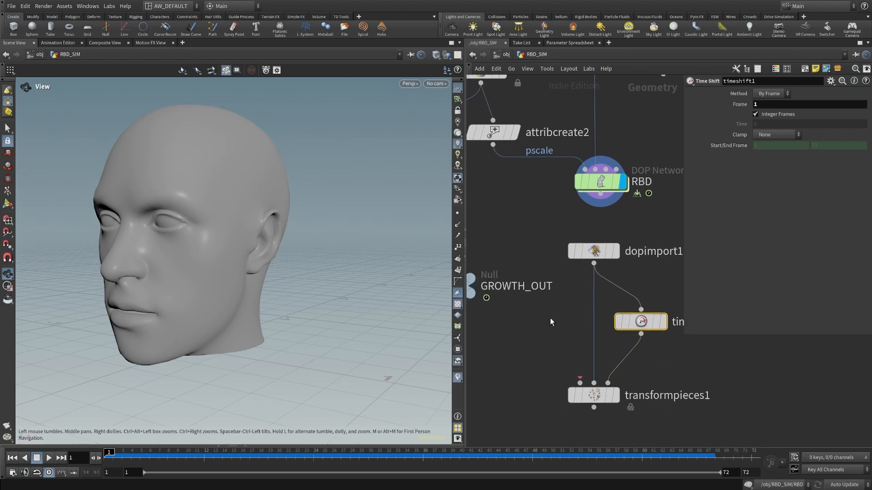
pyautogui.press('Return')
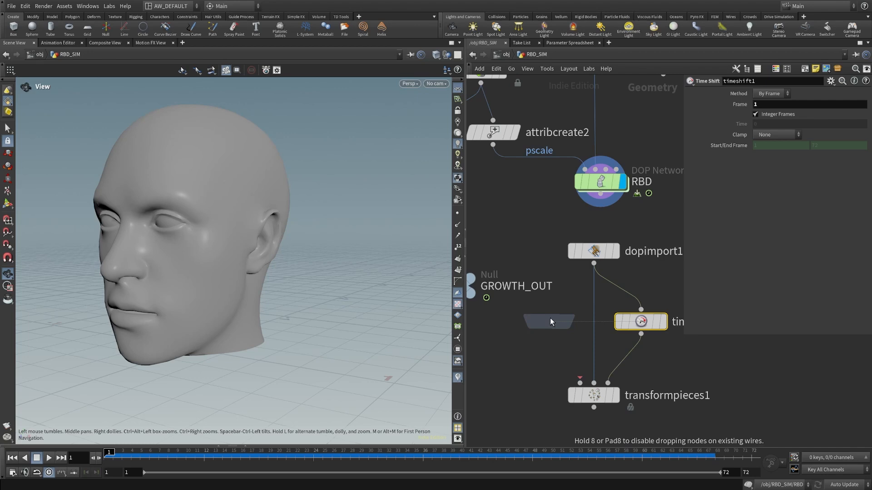
pyautogui.click(549, 318)
# Set Object 1 of the new Object Merge node to the copied path /obj/RBD_SIM/STATIC_RBD.
pyautogui.moveTo(547, 219); pyautogui.dragTo(527, 252, button='middle')
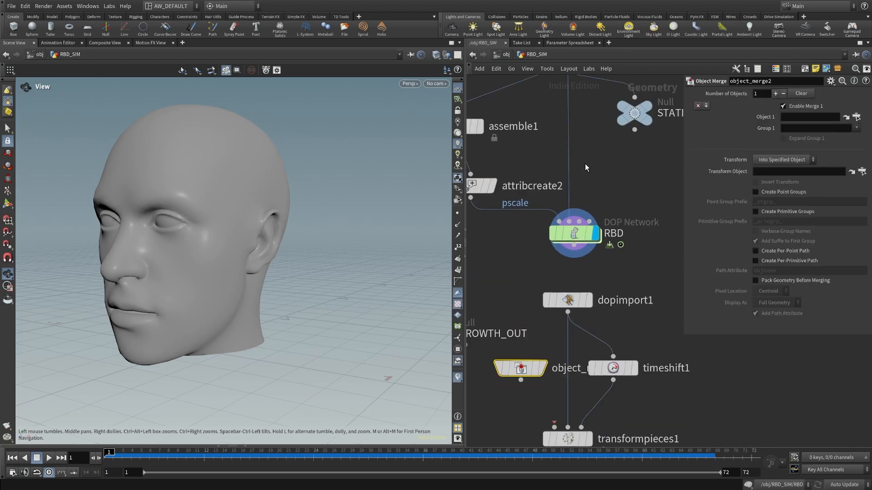
pyautogui.scroll(-3, 604, 161)
pyautogui.click(625, 130)
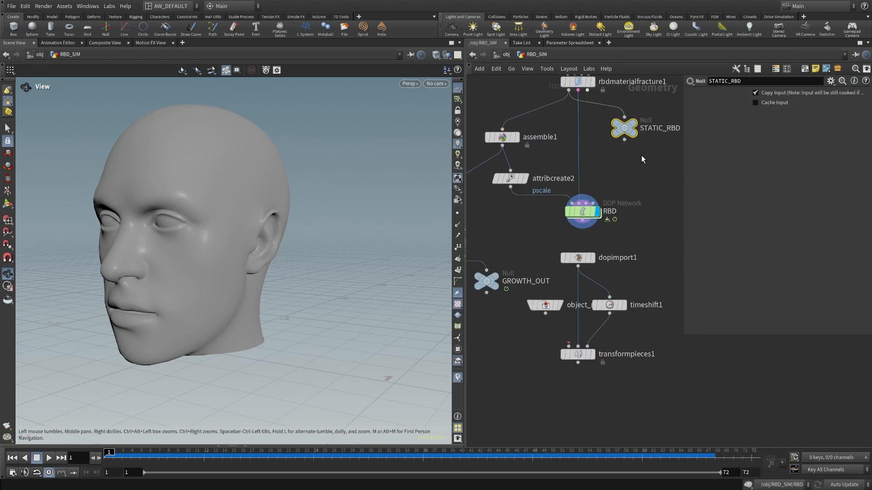
pyautogui.hotkey('ctrl', 'c')
pyautogui.moveTo(540, 308); pyautogui.dragTo(535, 315)
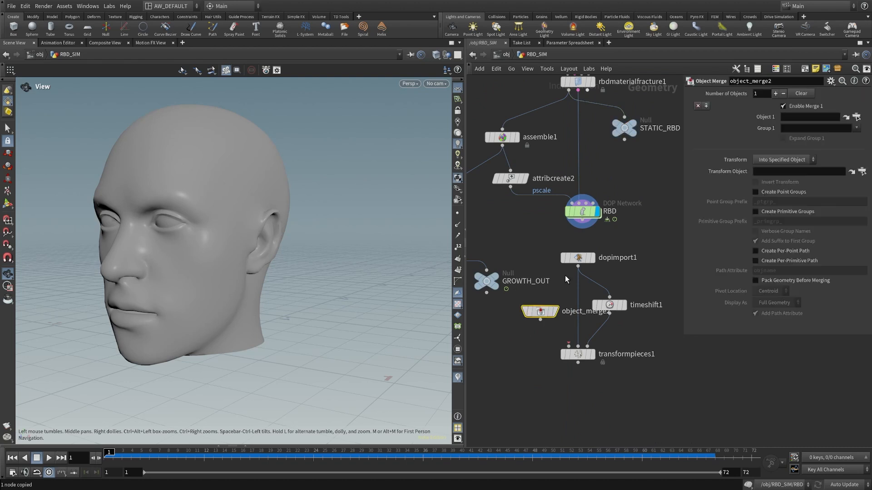
pyautogui.click(823, 117)
pyautogui.hotkey('ctrl', 'v')
pyautogui.press('Return')
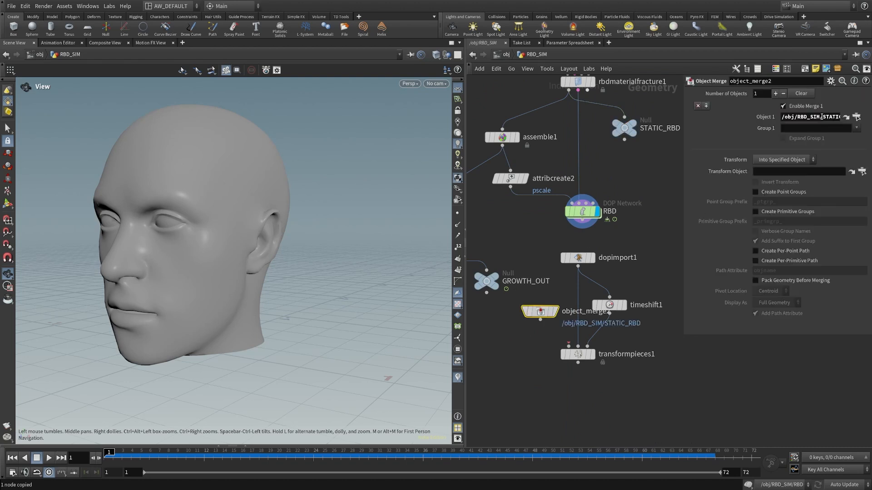
# Wire the STATIC_RBD Object Merge node into the first input of transformpieces1 and display transformpieces1.
pyautogui.moveTo(541, 320); pyautogui.dragTo(568, 346)
pyautogui.click(593, 355)
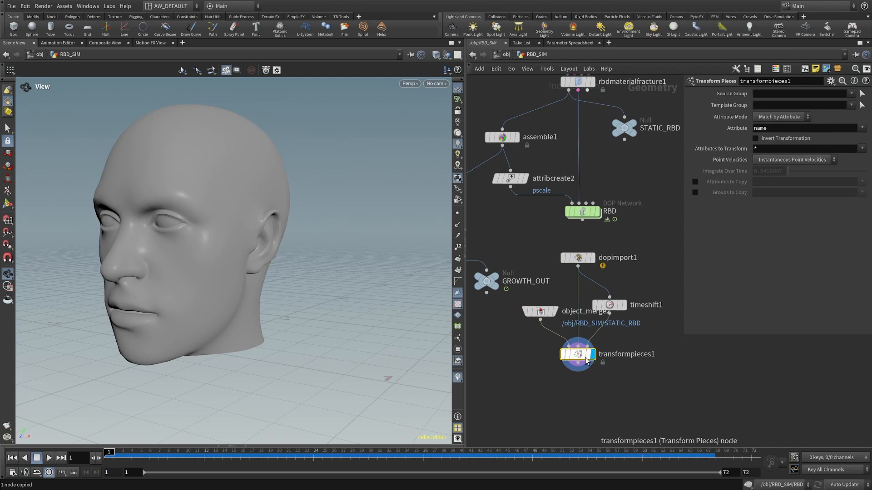
# Set dopimport1's DOP Network to ../RBD and its Objects to rbdpackedobject1, copying that node name from inside the RBD network.
pyautogui.click(575, 258)
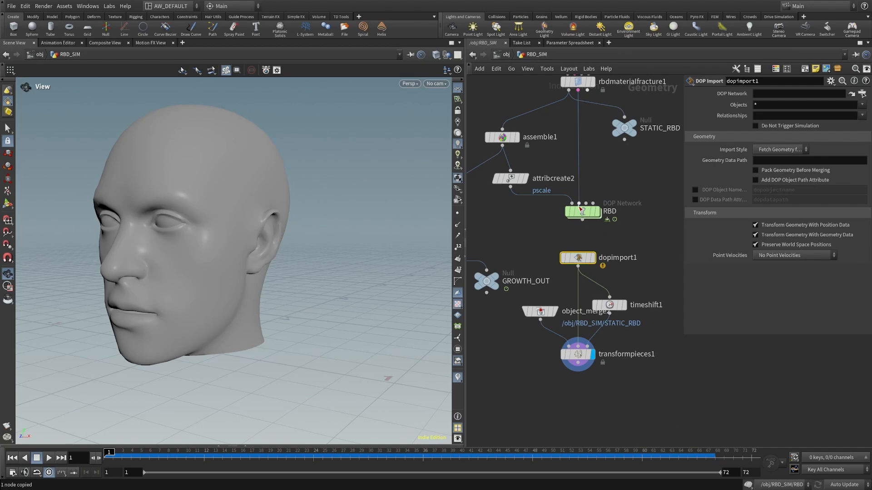
pyautogui.moveTo(582, 209); pyautogui.dragTo(766, 93)
pyautogui.doubleClick(586, 215)
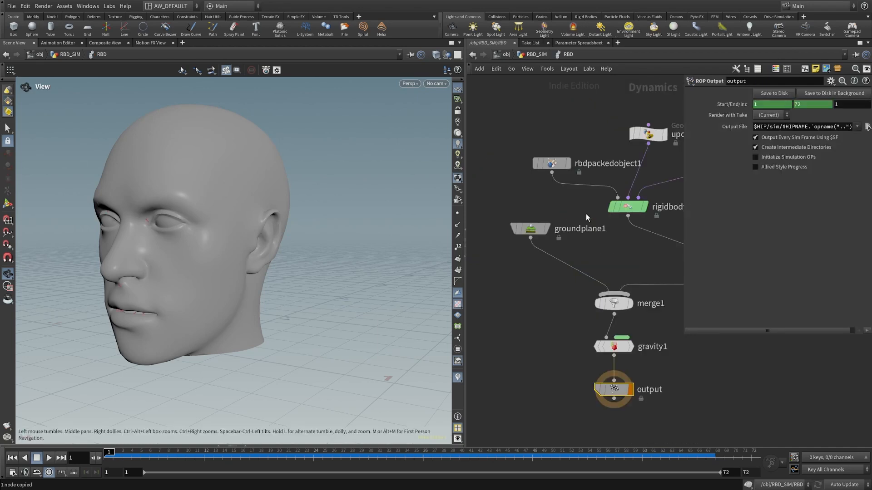
pyautogui.doubleClick(577, 165)
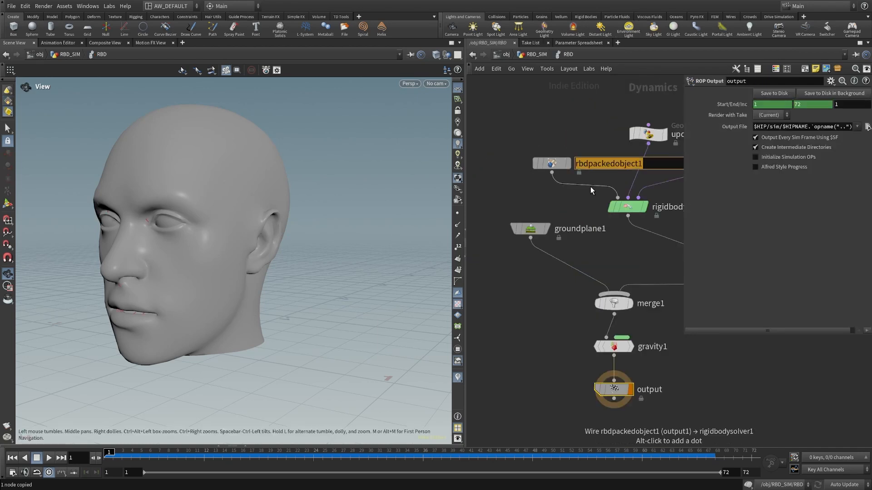
pyautogui.click(572, 121)
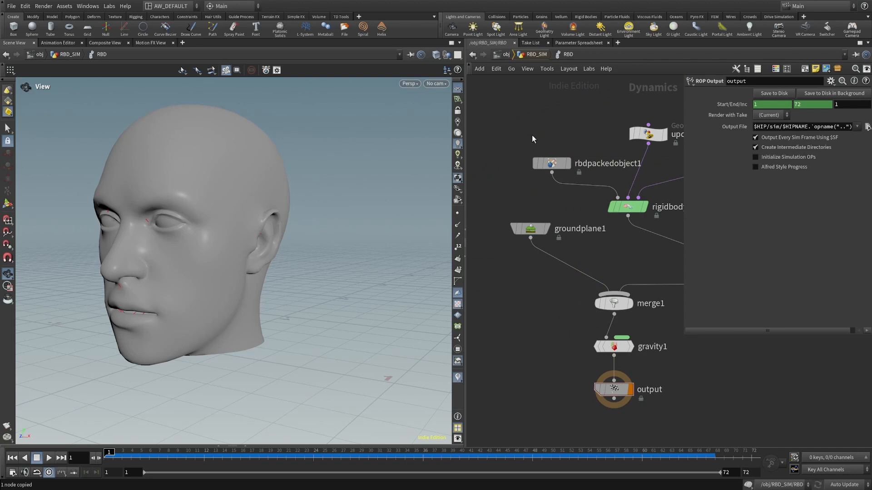
pyautogui.click(530, 56)
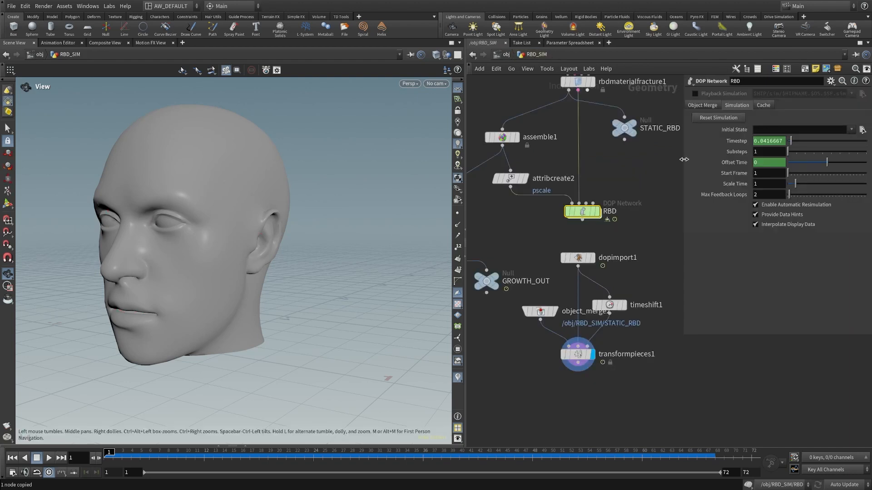
pyautogui.click(618, 259)
pyautogui.click(790, 107)
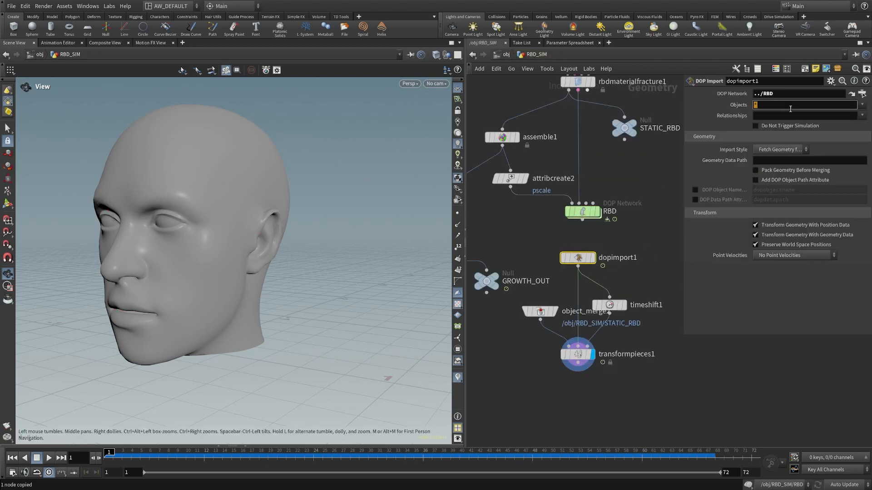
pyautogui.hotkey('ctrl', 'v')
pyautogui.press('Return')
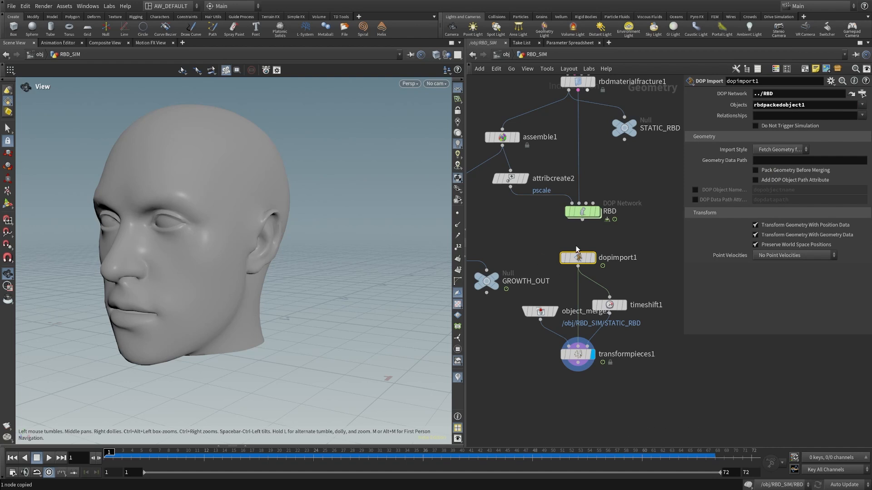
# Switch the Import Style of dopimport1 to the option that creates points to represent the objects.
pyautogui.moveTo(592, 238); pyautogui.dragTo(606, 212, button='middle')
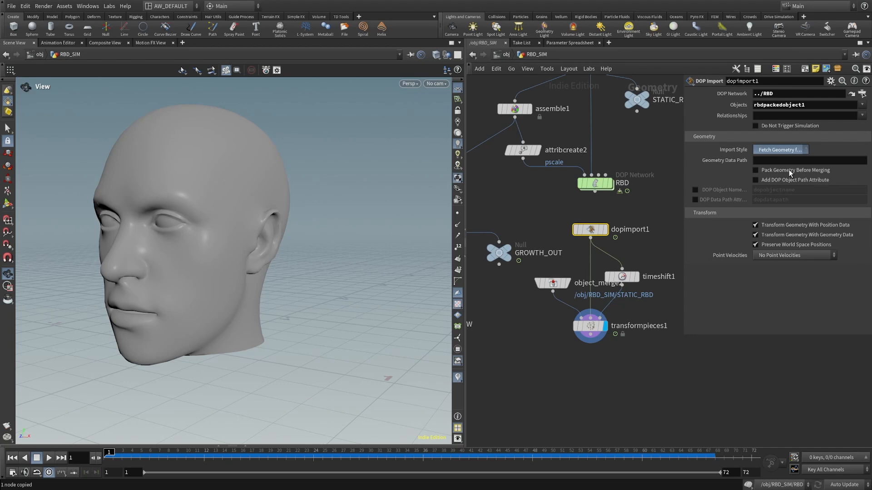
pyautogui.click(807, 167)
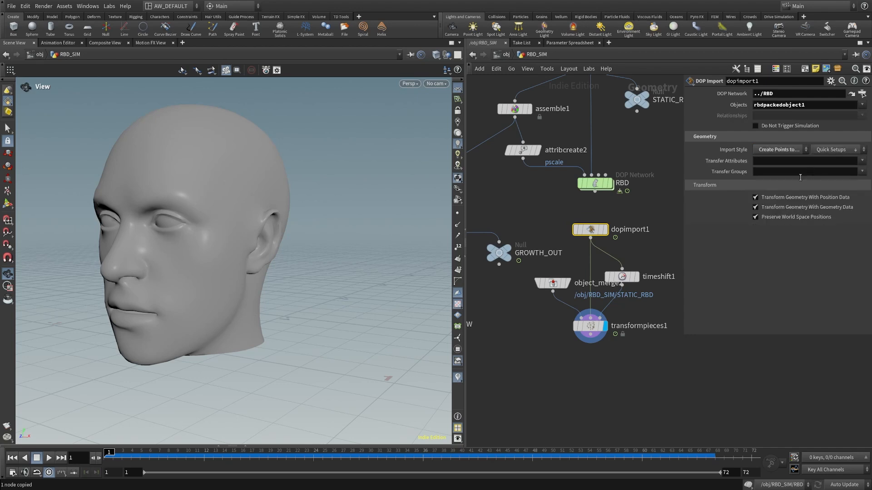
pyautogui.click(586, 365)
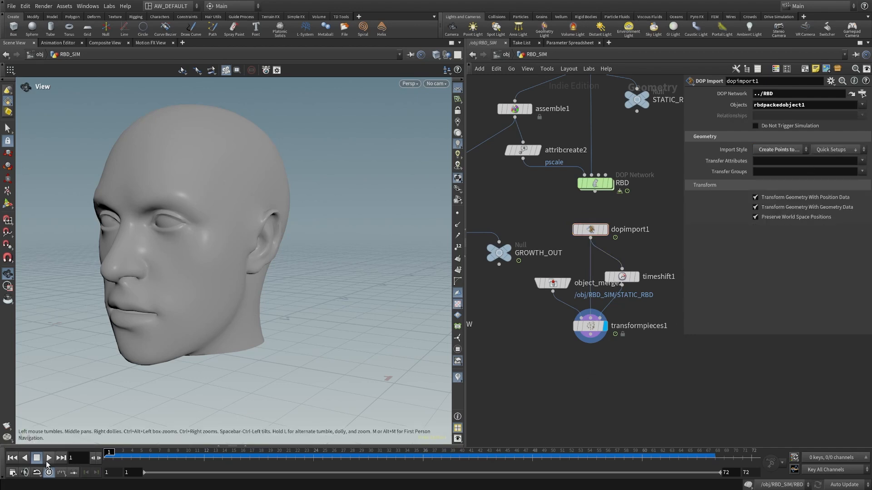
# Play back the transformed head pieces to check the destruction, stop, and return to the first frame.
pyautogui.click(47, 459)
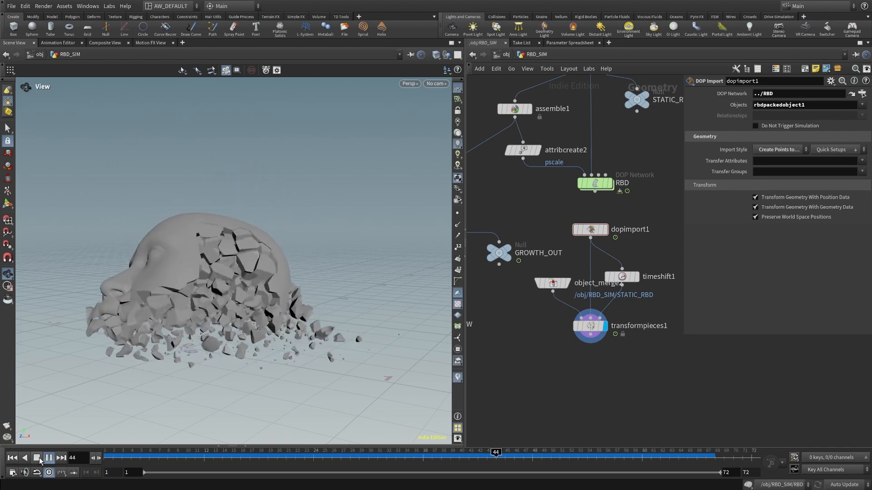
pyautogui.click(37, 457)
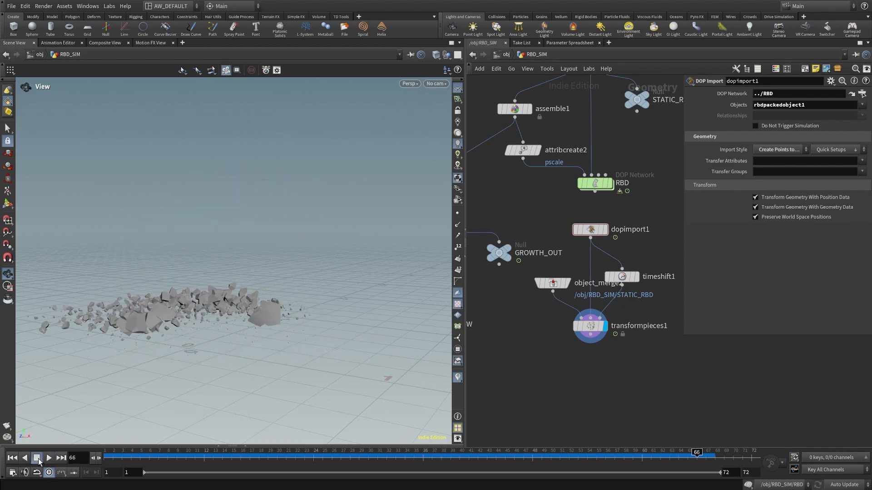
pyautogui.click(13, 458)
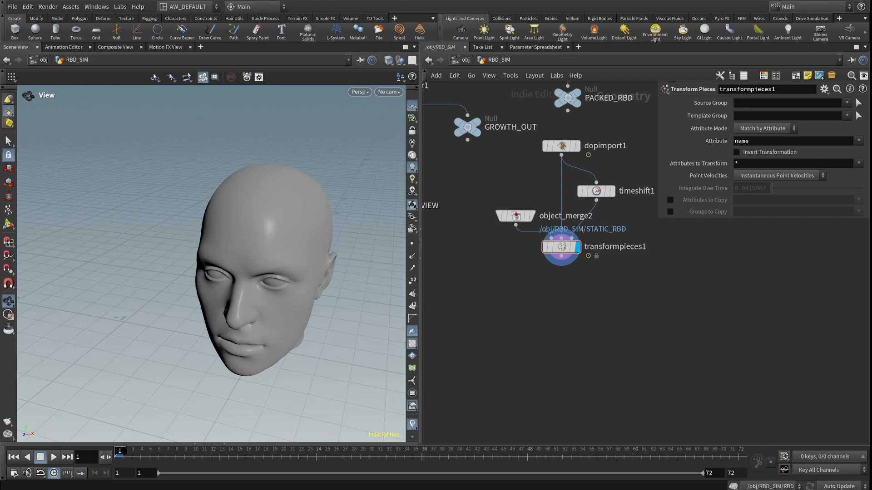
# Add a Debris Source node below transformpieces1, wire transformpieces1 into its first input and display it.
pyautogui.scroll(3, 546, 303)
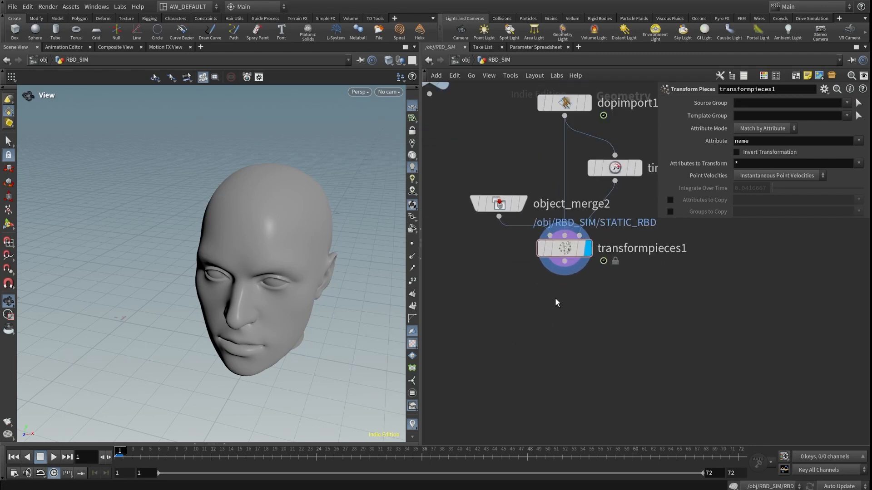
pyautogui.moveTo(500, 204); pyautogui.dragTo(495, 183)
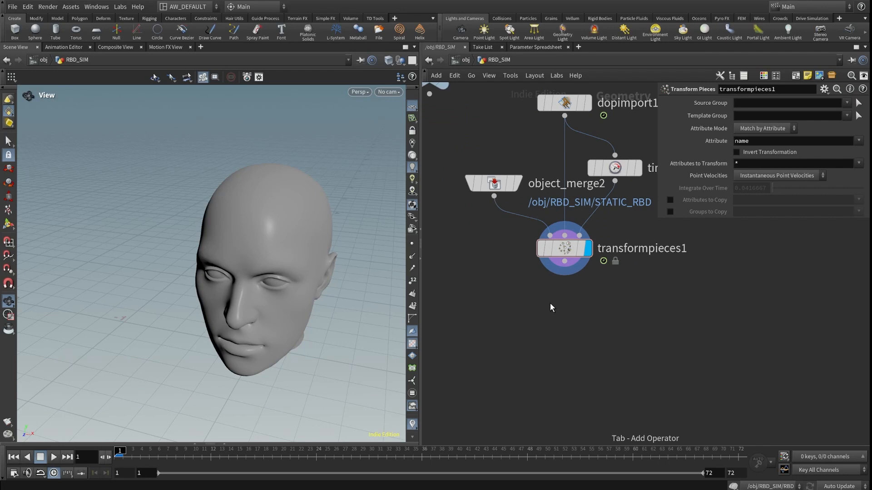
pyautogui.press('Return')
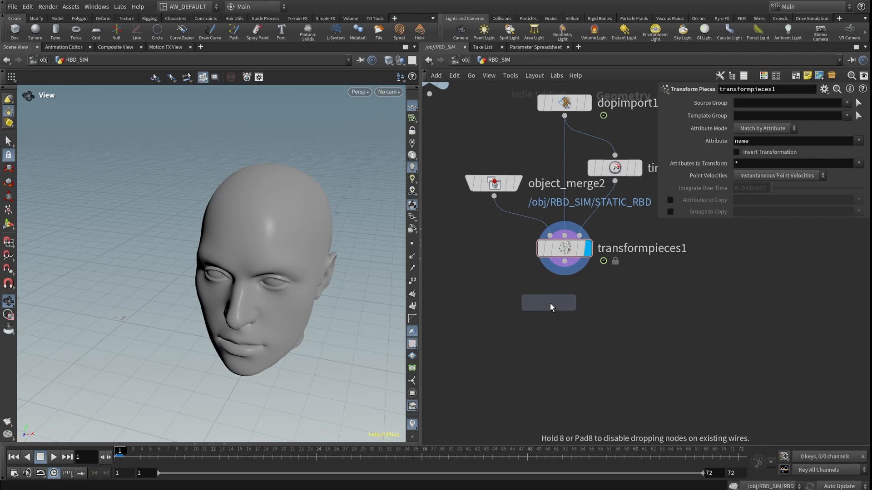
pyautogui.click(533, 322)
pyautogui.moveTo(535, 318); pyautogui.dragTo(522, 316)
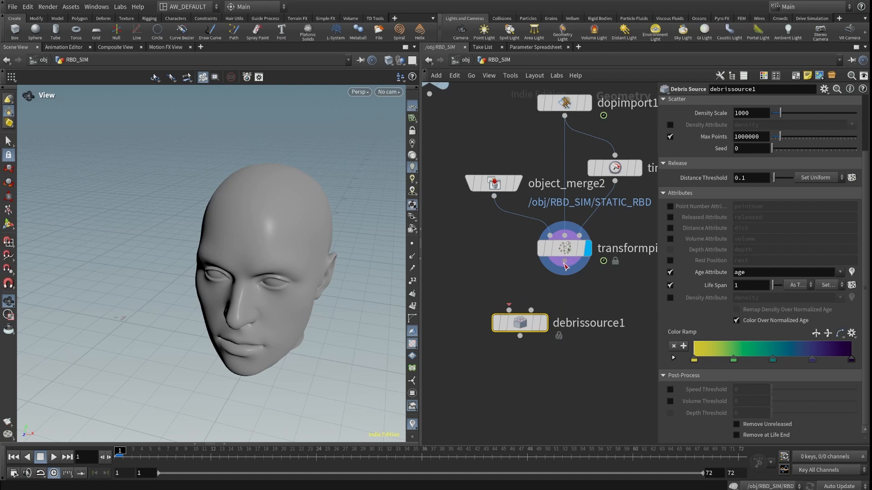
pyautogui.moveTo(564, 262); pyautogui.dragTo(509, 310)
pyautogui.click(545, 323)
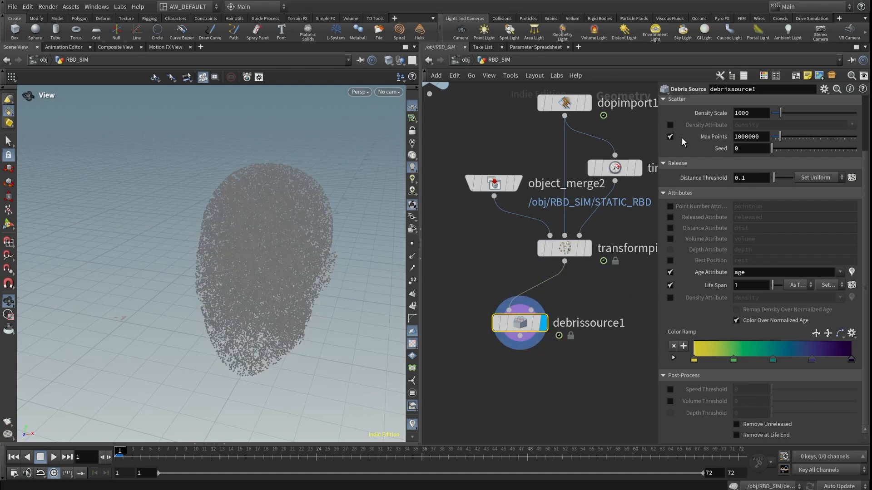
# Enable the inside Interior Group on debrissource1 and set its Density Scale to 3000.
pyautogui.scroll(3, 726, 202)
pyautogui.click(670, 130)
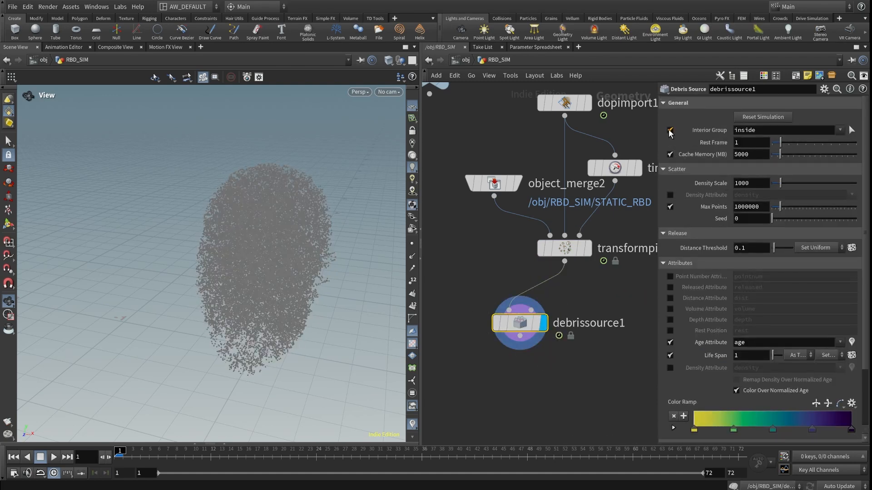
pyautogui.click(758, 183)
pyautogui.write('3000')
pyautogui.press('Return')
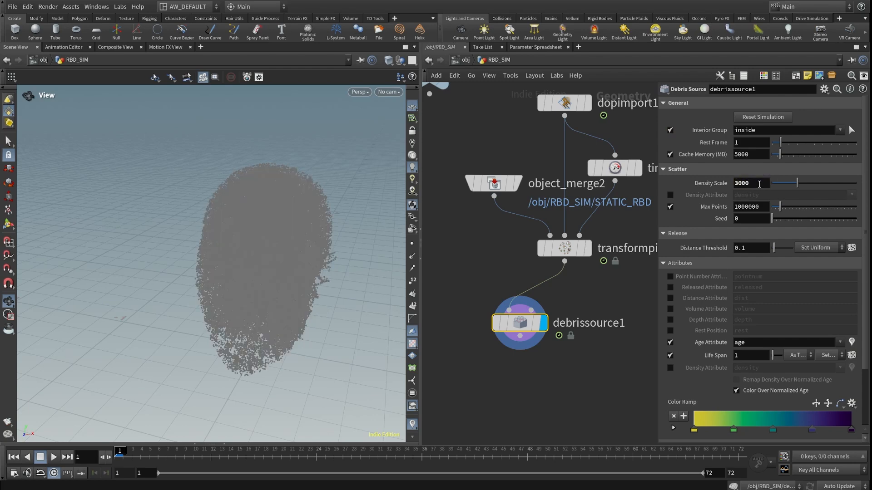
# Set debrissource1's Distance Threshold to 0.01 and enable both Remove Unreleased and Remove at Life End.
pyautogui.click(746, 247)
pyautogui.write('0.')
pyautogui.scroll(-3, 749, 246)
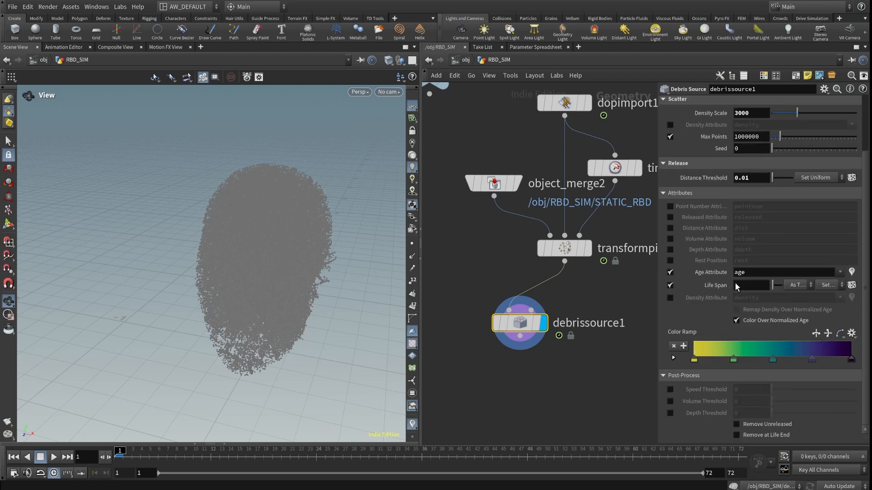
pyautogui.click(739, 423)
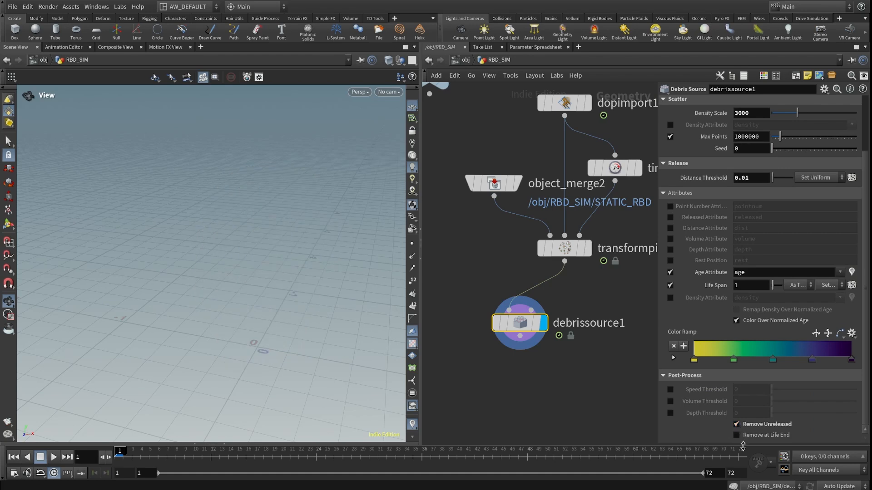
pyautogui.click(736, 435)
# Add an Attribute Wrangle node fed by debrissource1 and display it.
pyautogui.scroll(2, 543, 359)
pyautogui.click(512, 295)
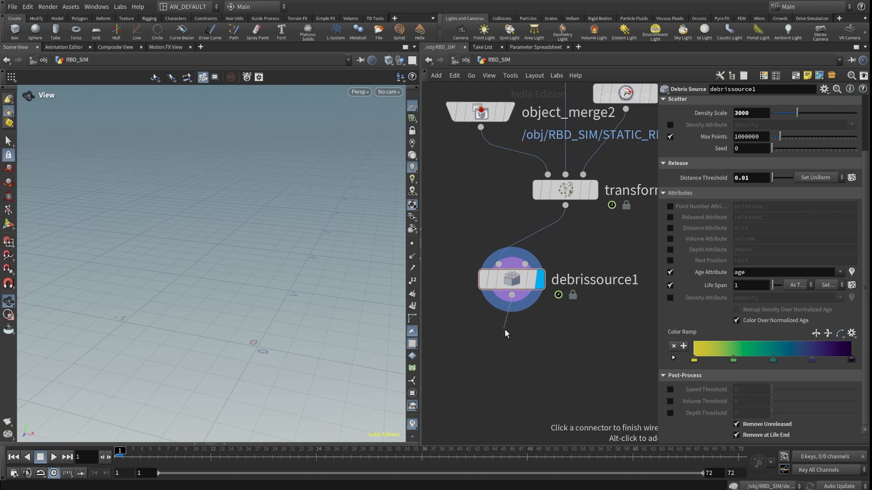
pyautogui.click(500, 357)
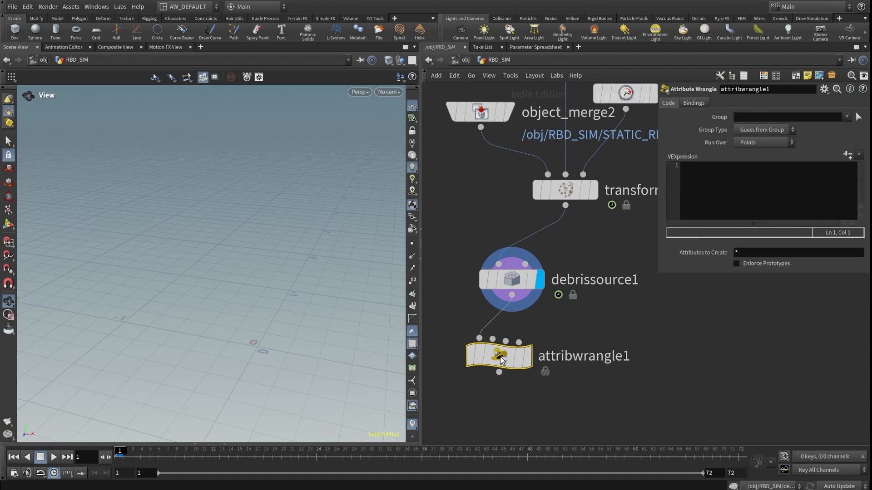
pyautogui.click(528, 356)
# Write f@pscale = chf('pscale'); as the wrangle's VEXpression and generate its Pscale parameter.
pyautogui.click(710, 184)
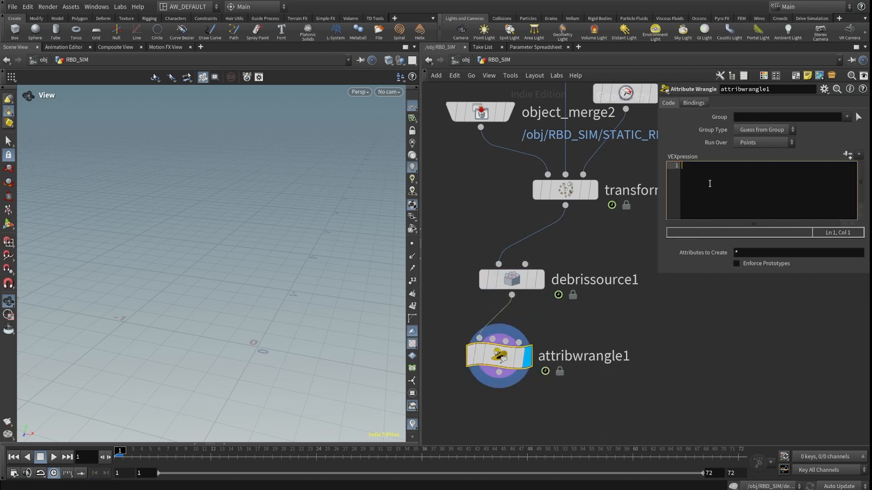
pyautogui.write('f@pscale = chf();')
pyautogui.press('Left')
pyautogui.press('Left')
pyautogui.write("'pscale")
pyautogui.click(846, 155)
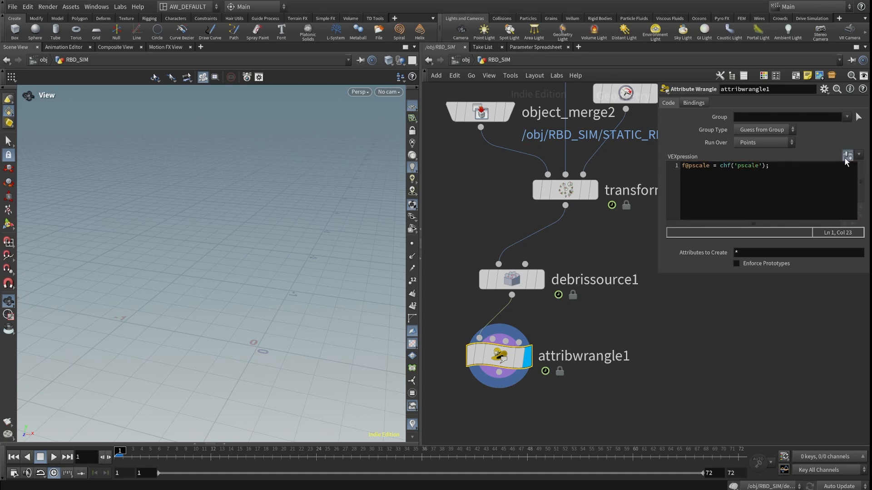
# Set the wrangle's Pscale parameter to 0.03.
pyautogui.click(754, 156)
pyautogui.write('0')
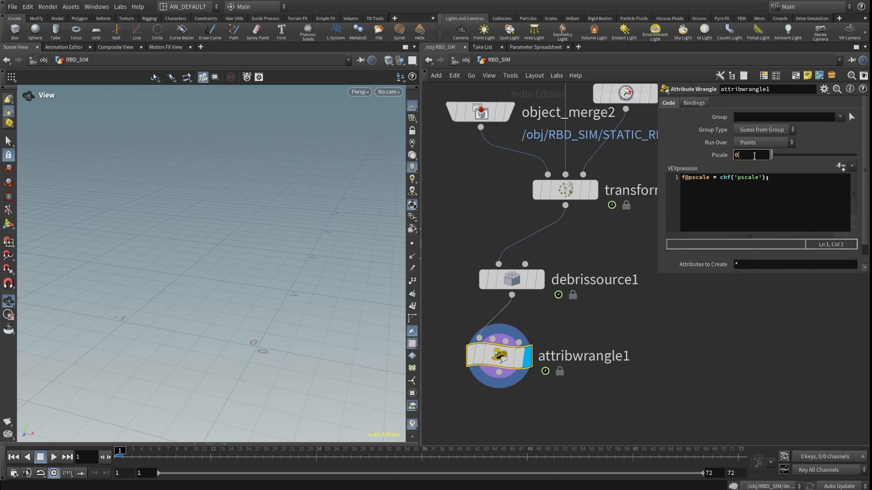
pyautogui.write('.03')
pyautogui.press('Return')
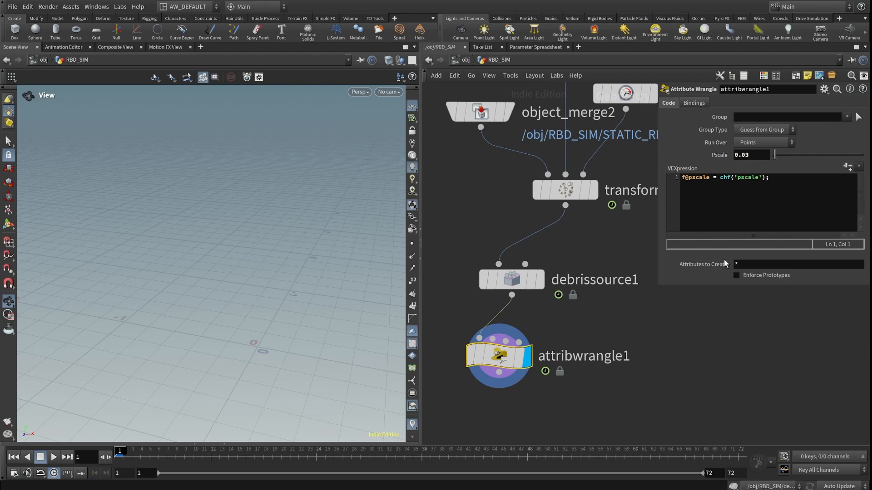
# Rename the Attribute Wrangle node to set_pscale.
pyautogui.moveTo(620, 310); pyautogui.dragTo(614, 255, button='middle')
pyautogui.scroll(1, 604, 317)
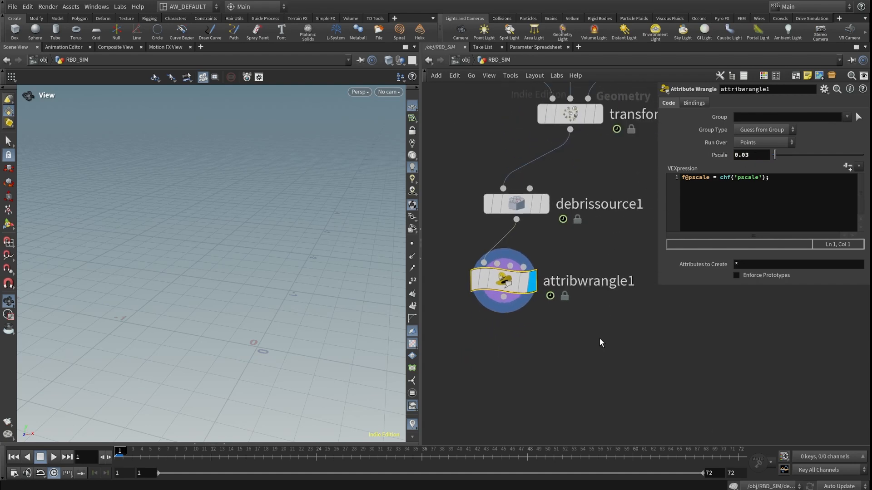
pyautogui.doubleClick(573, 281)
pyautogui.moveTo(543, 281); pyautogui.dragTo(572, 282)
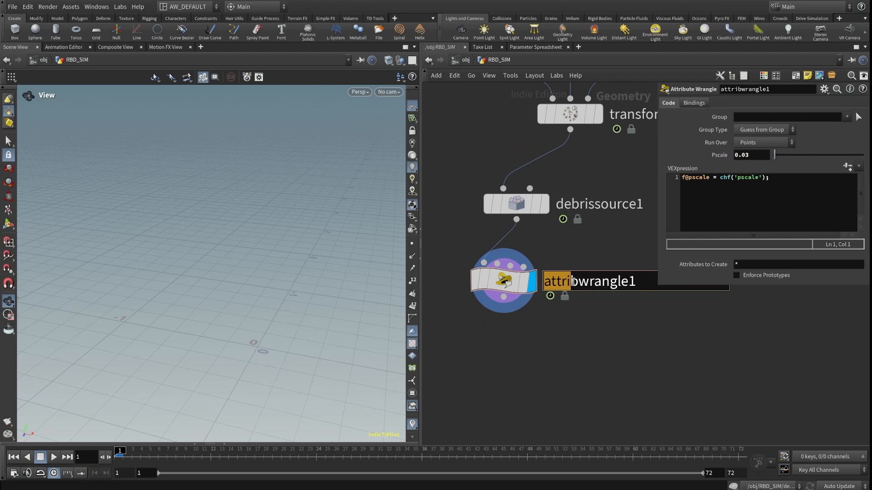
pyautogui.press('Delete')
pyautogui.press('Delete')
pyautogui.press('Delete')
pyautogui.press('Delete')
pyautogui.press('Delete')
pyautogui.press('Delete')
pyautogui.press('Delete')
pyautogui.press('Delete')
pyautogui.press('Delete')
pyautogui.press('Delete')
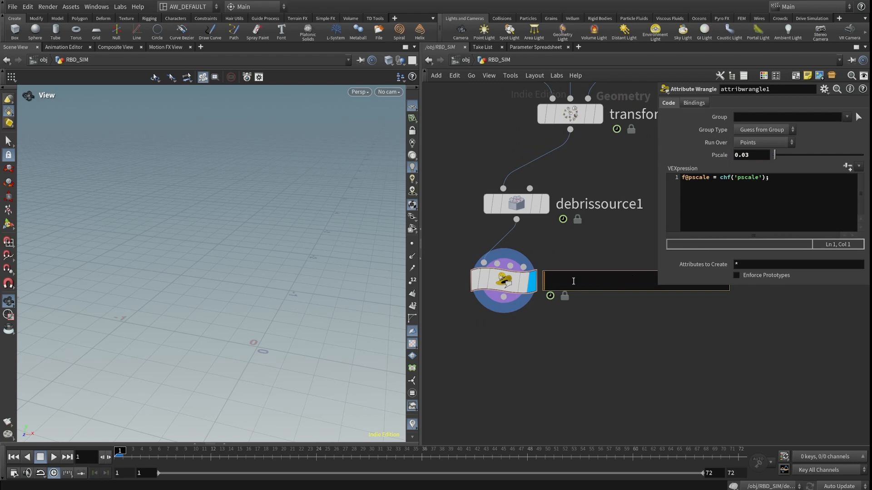
pyautogui.write('set_pscale')
pyautogui.press('Return')
# Add a VDB from Particles node fed by set_pscale and rename it flip_source.
pyautogui.scroll(-6, 562, 302)
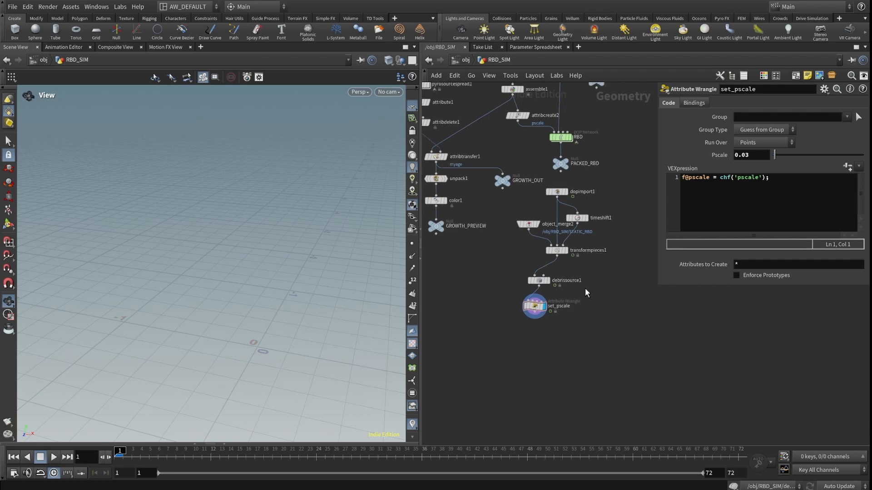
pyautogui.scroll(3, 586, 292)
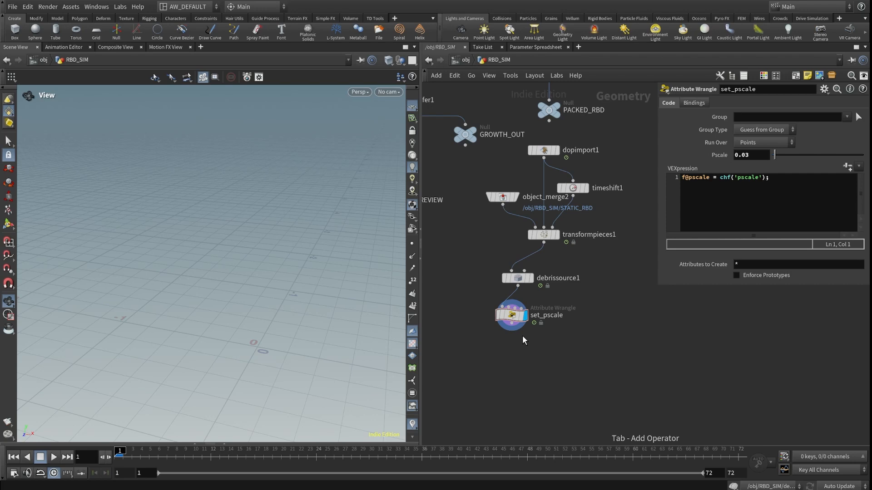
pyautogui.press('Tab')
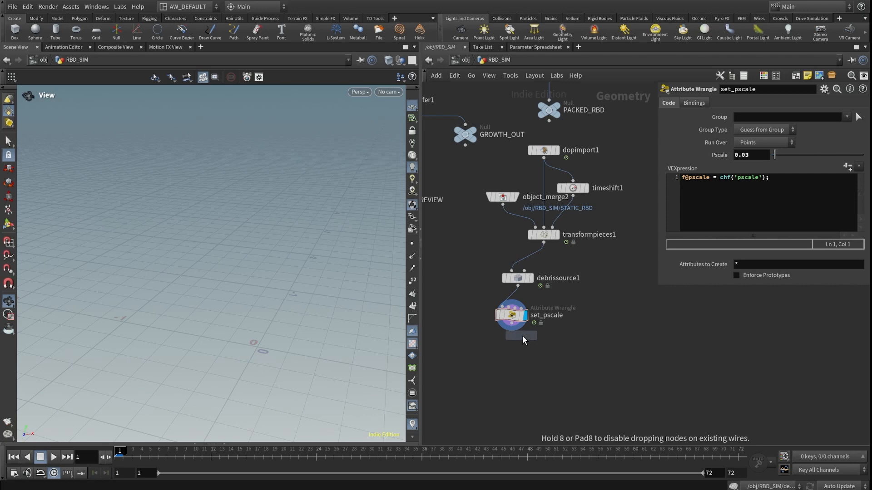
pyautogui.click(496, 360)
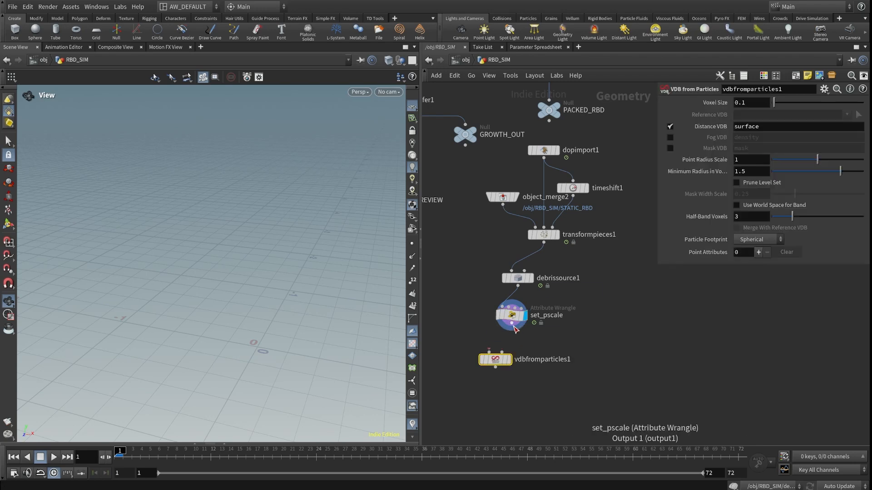
pyautogui.moveTo(512, 324); pyautogui.dragTo(489, 353)
pyautogui.doubleClick(533, 358)
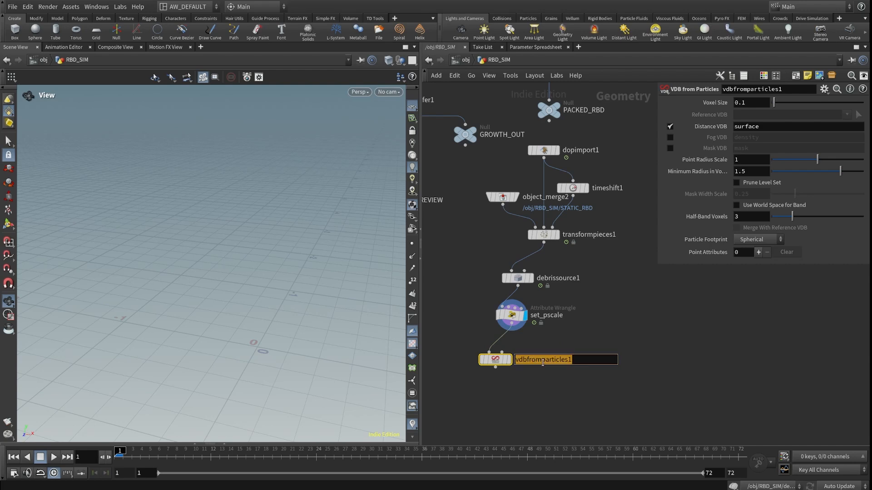
pyautogui.write('flip_source')
pyautogui.press('Return')
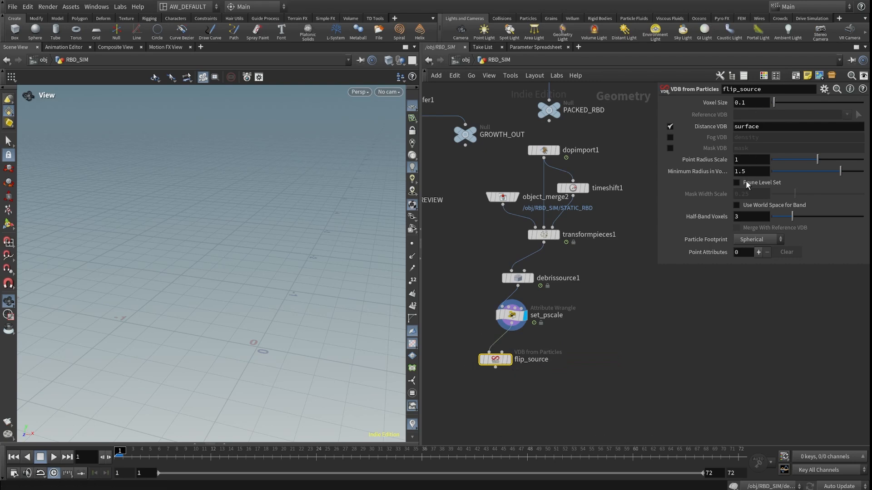
# Set flip_source's Minimum Radius in Voxels to 0.01 and its Voxel Size to 0.01, and display the node.
pyautogui.click(756, 171)
pyautogui.doubleClick(753, 176)
pyautogui.write('0.01')
pyautogui.press('Return')
pyautogui.click(747, 104)
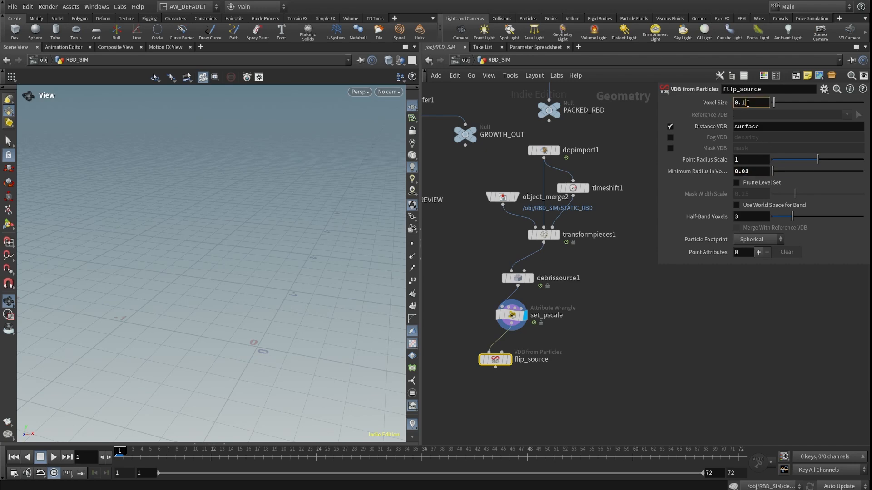
pyautogui.doubleClick(747, 103)
pyautogui.write('0.01')
pyautogui.press('Return')
pyautogui.scroll(2, 590, 373)
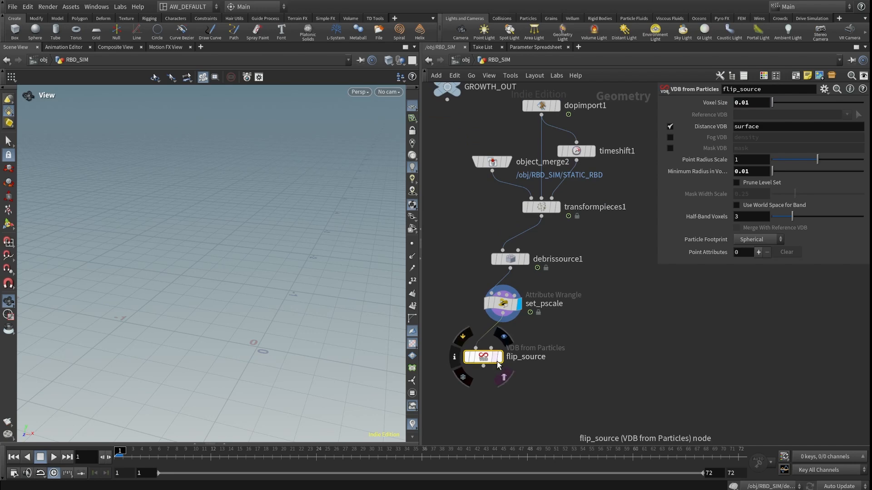
pyautogui.click(498, 357)
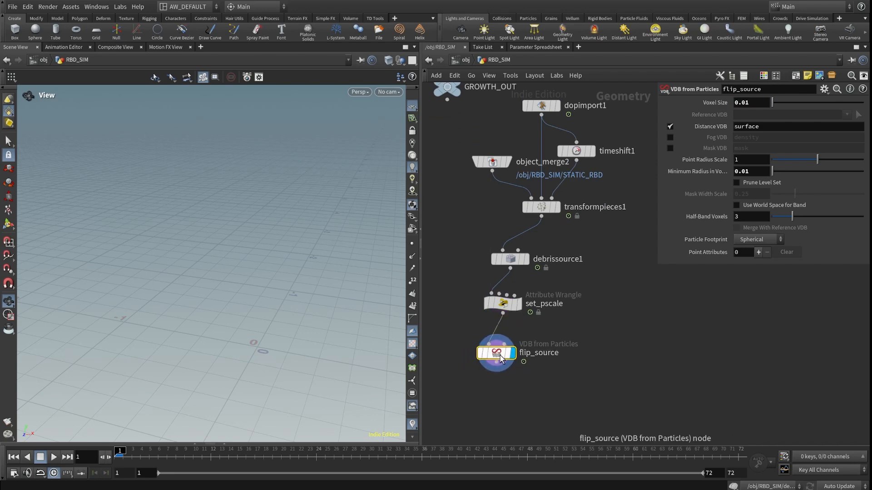
# Duplicate flip_source with its set_pscale connection, place the two nodes side by side, and rename the copy vel_source.
pyautogui.moveTo(488, 362); pyautogui.dragTo(583, 350)
pyautogui.moveTo(488, 352); pyautogui.dragTo(464, 359)
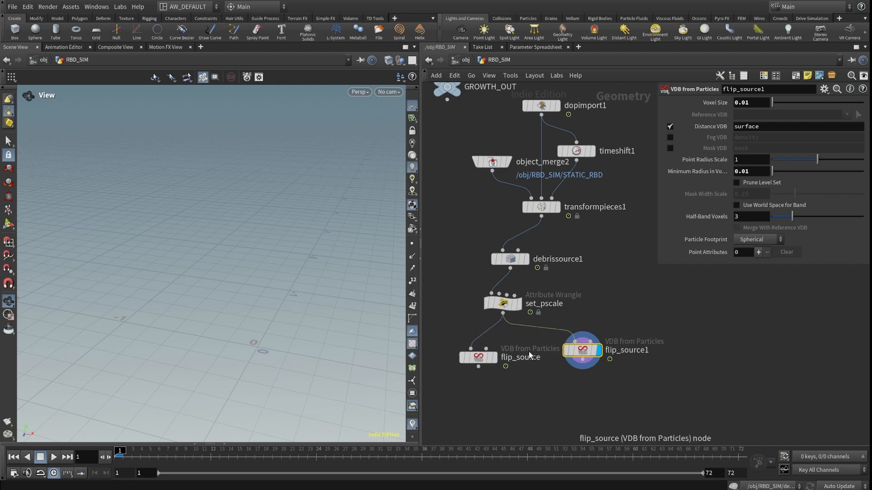
pyautogui.doubleClick(627, 350)
pyautogui.moveTo(661, 355); pyautogui.dragTo(558, 349)
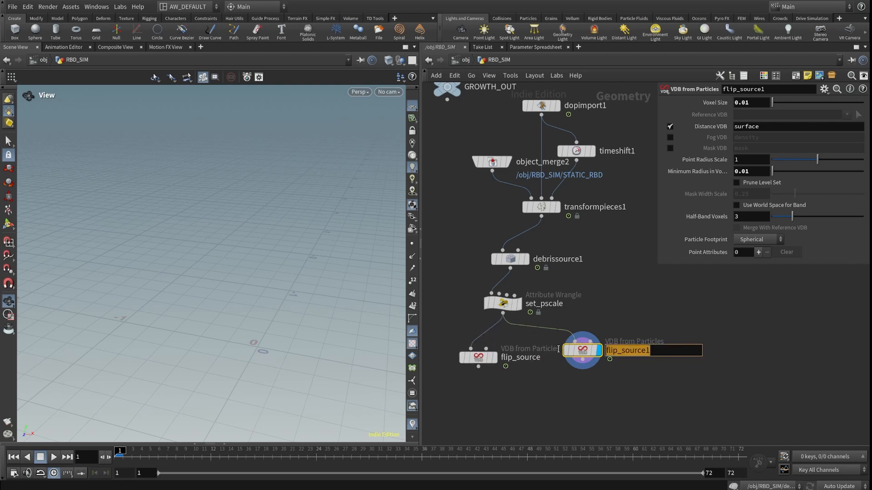
pyautogui.write('vel_')
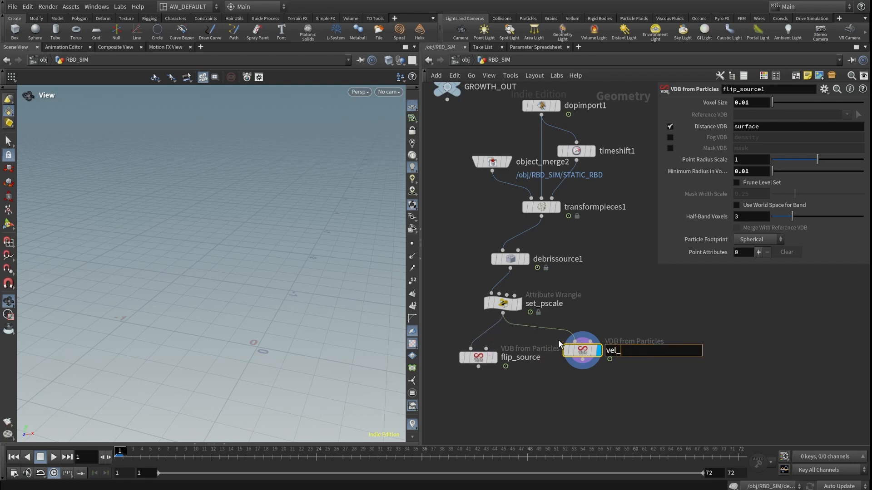
pyautogui.write('source')
pyautogui.press('Return')
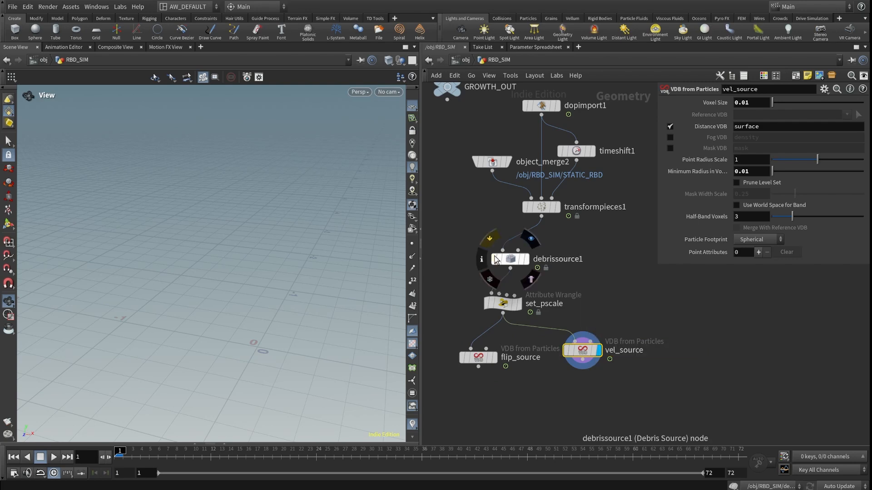
pyautogui.moveTo(459, 232); pyautogui.dragTo(515, 269)
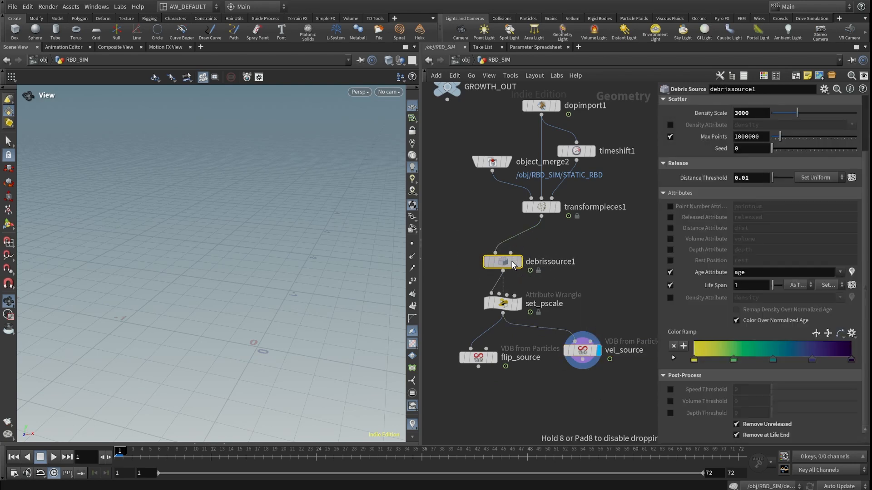
# Add a point attribute v to vel_source with VDB name vel and vector type Displacement/Velocity/Acceleration.
pyautogui.moveTo(585, 310); pyautogui.dragTo(599, 389)
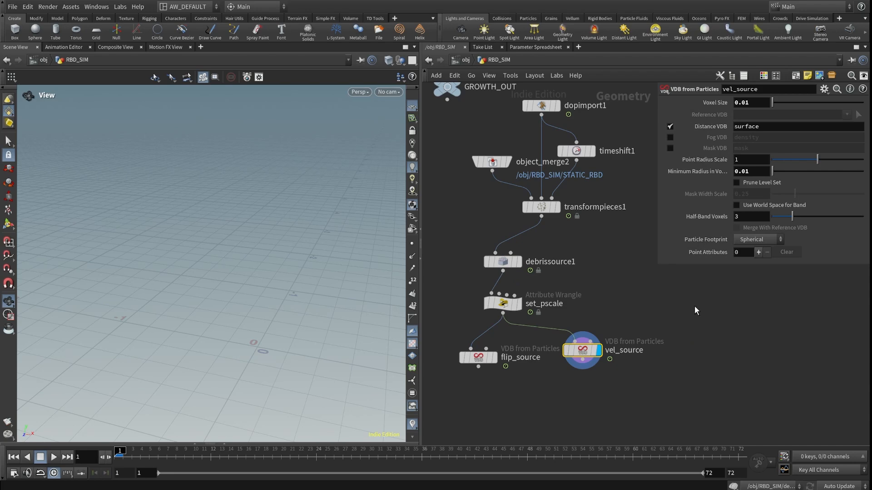
pyautogui.click(757, 252)
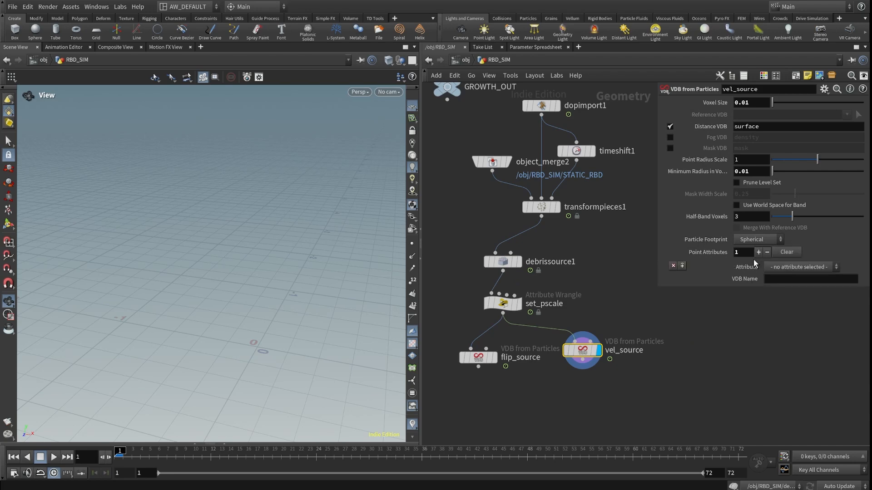
pyautogui.click(782, 268)
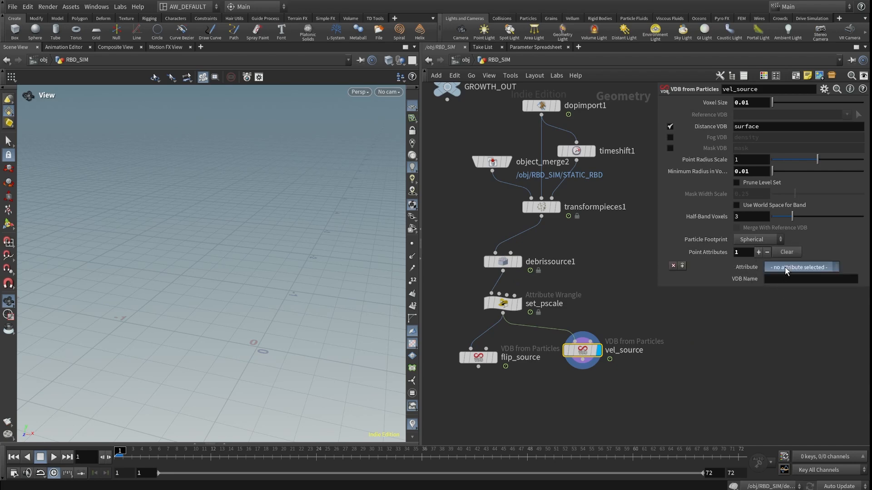
pyautogui.click(783, 319)
pyautogui.click(794, 291)
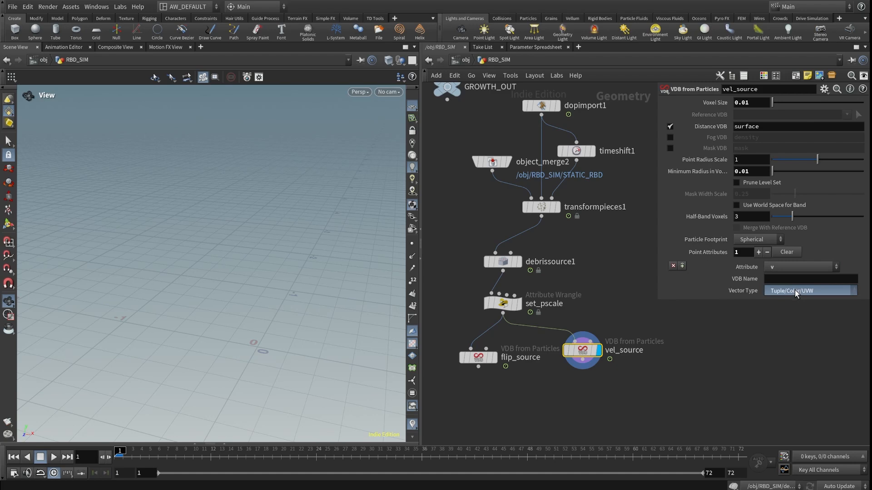
pyautogui.click(798, 331)
pyautogui.click(803, 279)
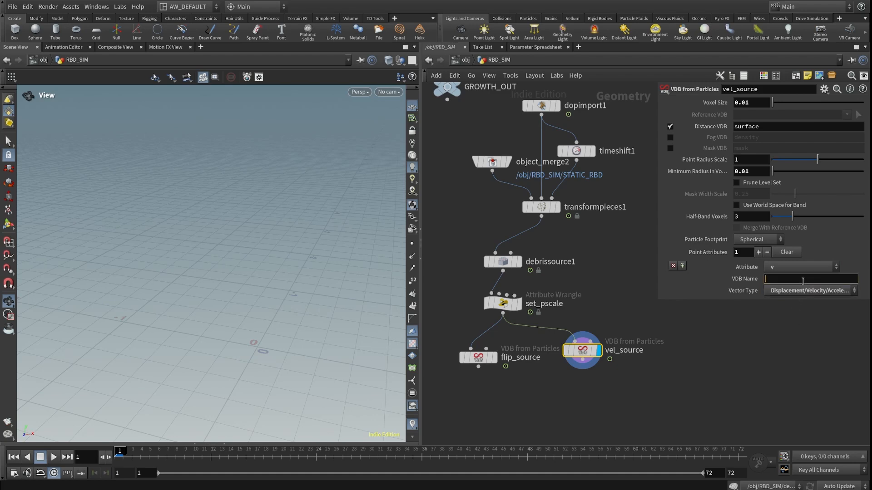
pyautogui.write('vel')
pyautogui.press('Return')
pyautogui.moveTo(582, 350); pyautogui.dragTo(580, 357)
# Add a FLIP DOP Source node fed by flip_source and display it.
pyautogui.press('f')
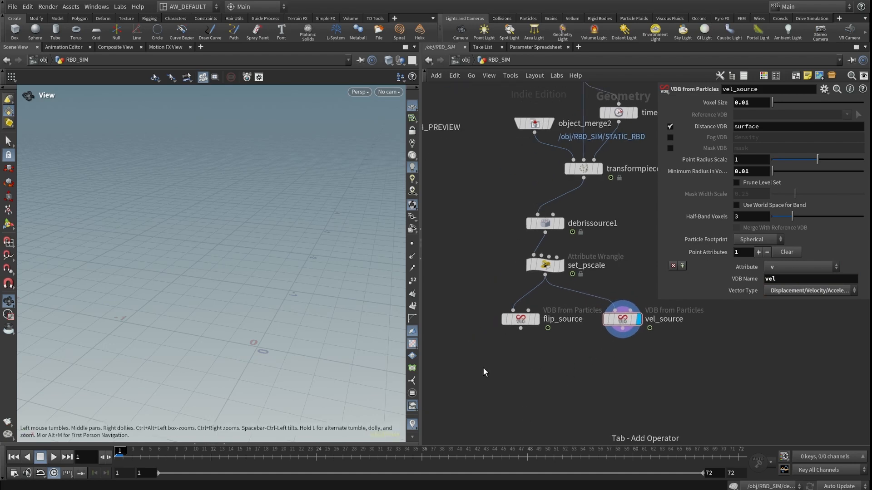
pyautogui.press('Tab')
pyautogui.write('flip source')
pyautogui.press('Return')
pyautogui.click(495, 370)
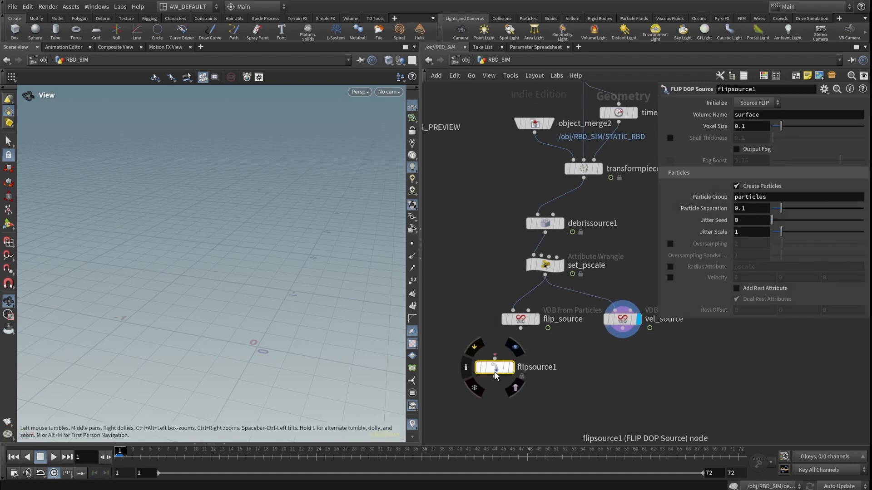
pyautogui.moveTo(519, 330); pyautogui.dragTo(519, 371)
pyautogui.click(517, 397)
# Enable flipsource1's pscale Radius Attribute and its Oversampling of 2, and set its Voxel Size to 0.01.
pyautogui.moveTo(582, 347); pyautogui.dragTo(558, 345, button='middle')
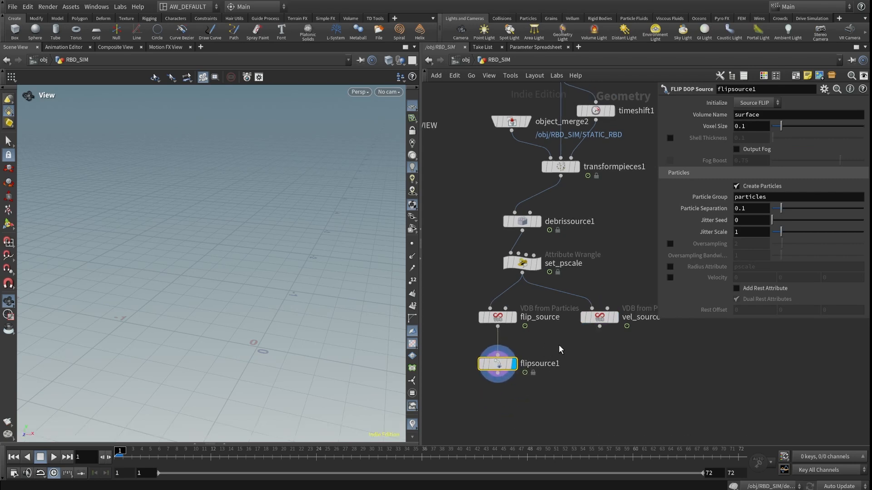
pyautogui.click(670, 267)
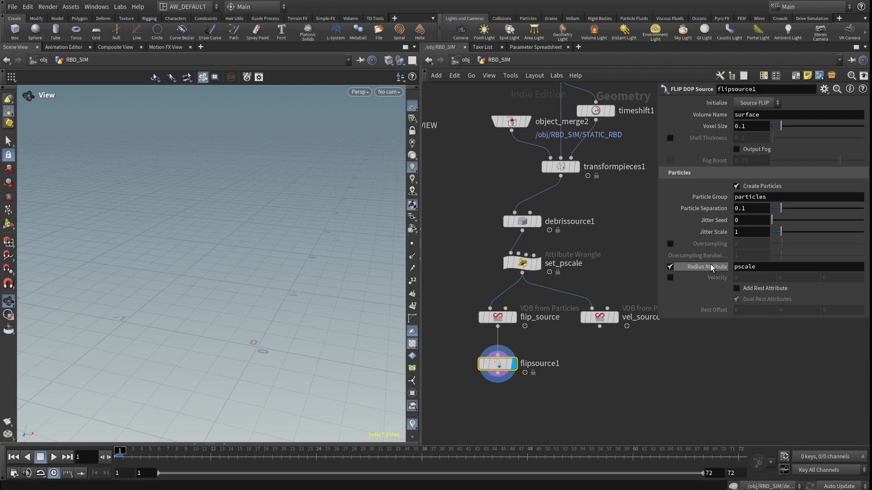
pyautogui.click(671, 243)
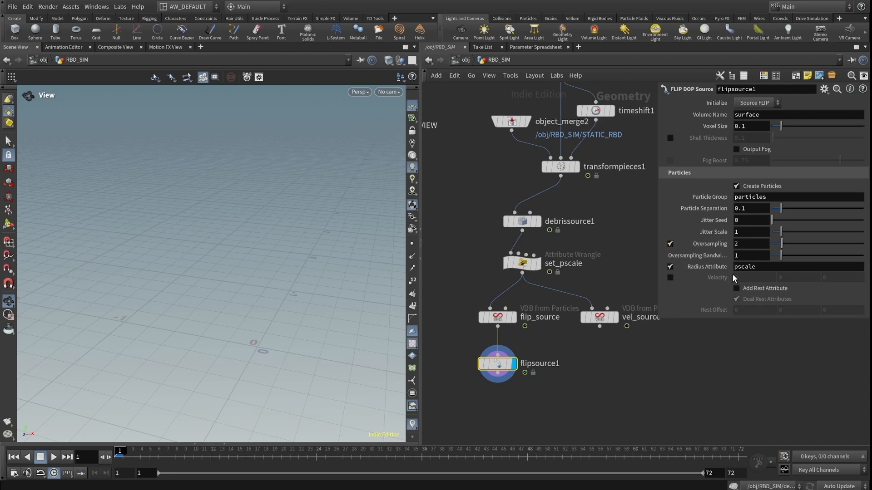
pyautogui.click(763, 128)
pyautogui.write('0.01')
pyautogui.press('Return')
pyautogui.scroll(-5, 567, 350)
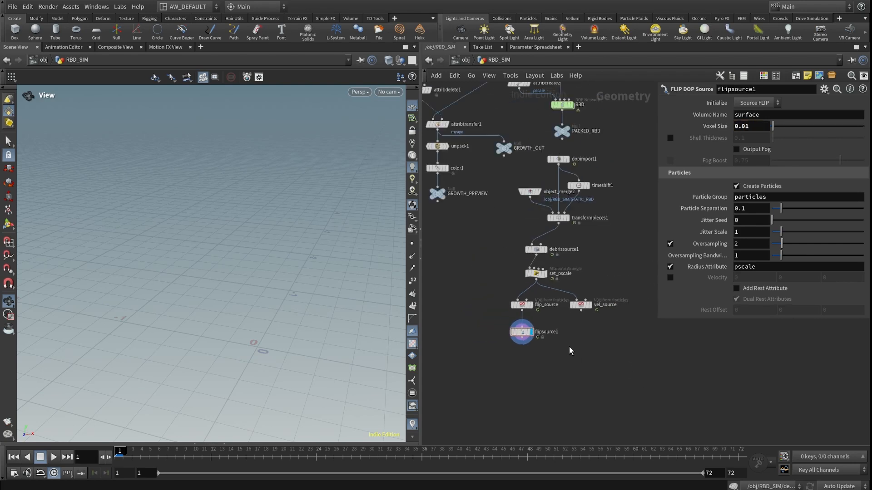
pyautogui.moveTo(562, 354); pyautogui.dragTo(562, 337, button='middle')
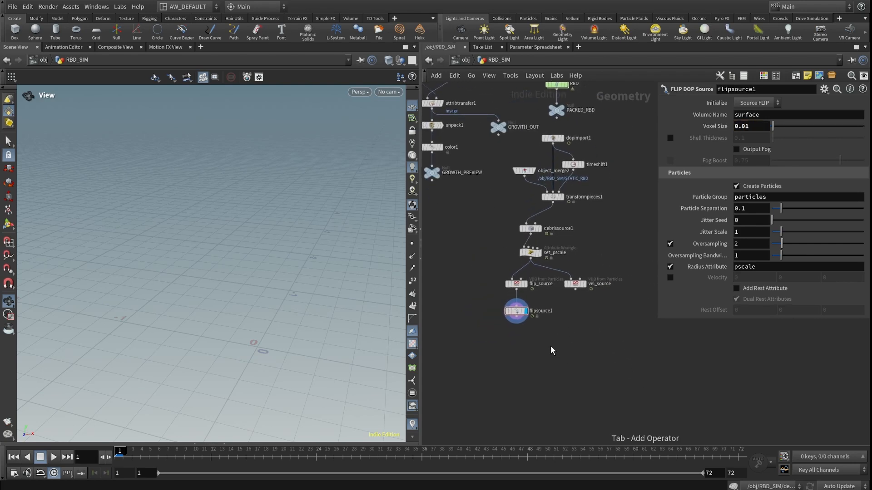
pyautogui.press('Return')
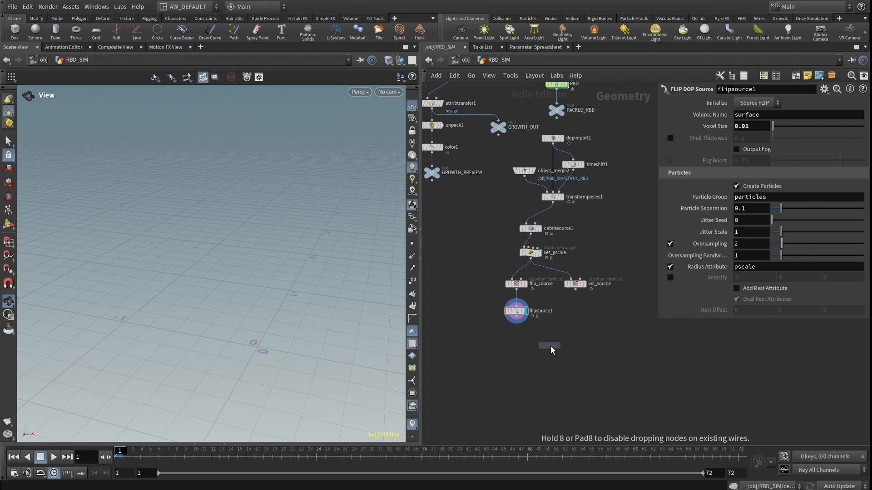
pyautogui.click(554, 343)
pyautogui.scroll(4, 574, 348)
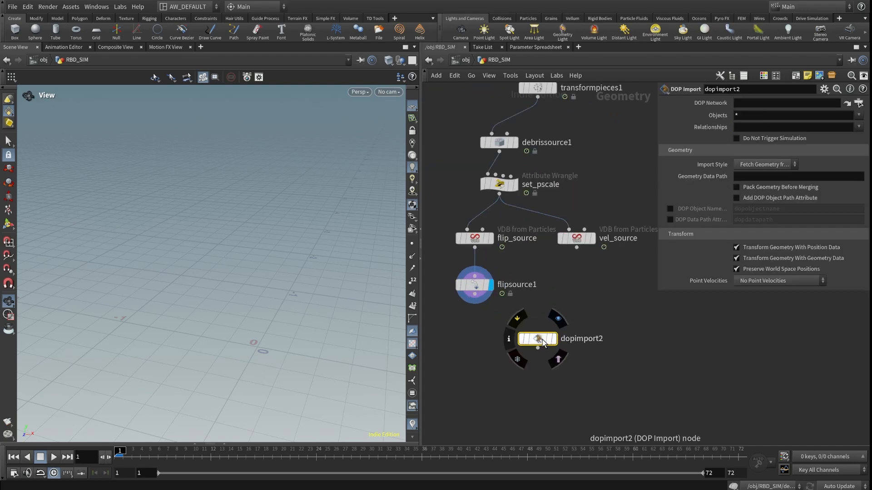
pyautogui.moveTo(542, 340); pyautogui.dragTo(533, 339)
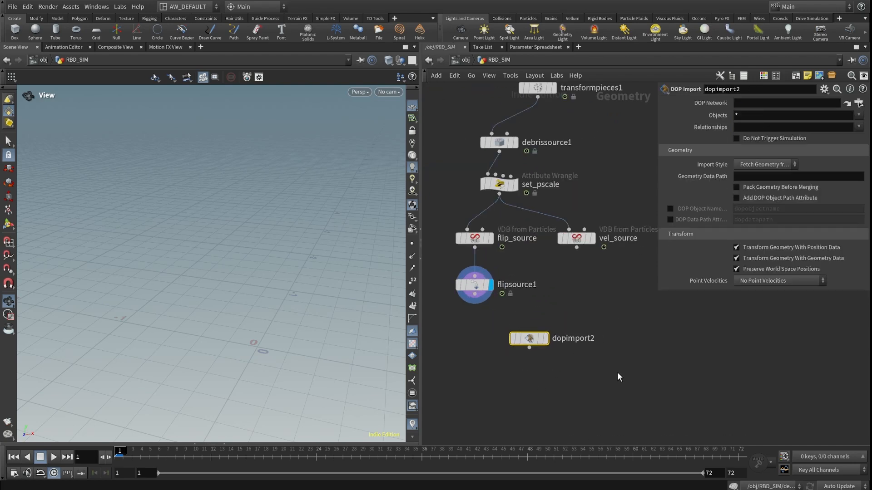
pyautogui.press('Delete')
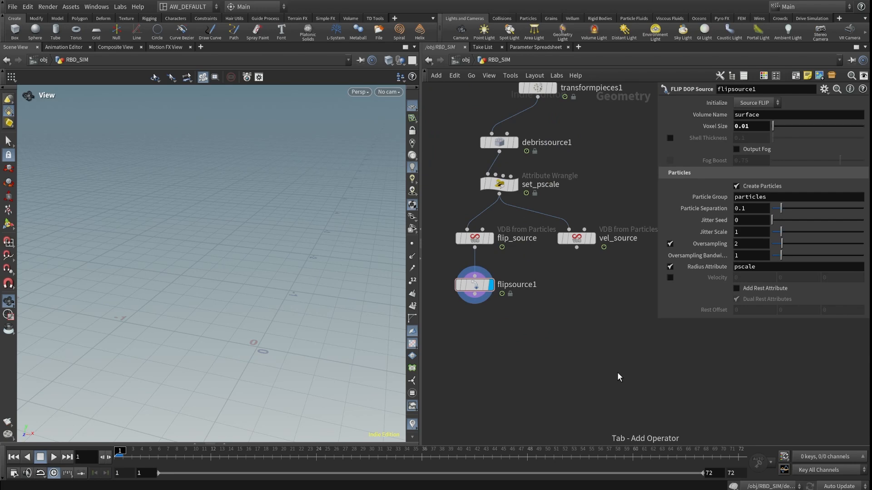
# Add a DOP Network node below the source nodes and go inside it with the network editor maximized.
pyautogui.press('Tab')
pyautogui.write('dopnet')
pyautogui.press('Return')
pyautogui.click(553, 338)
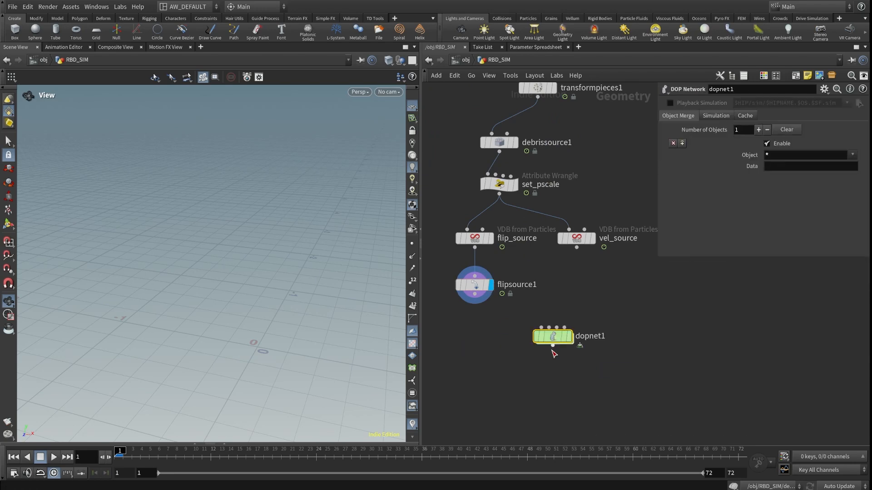
pyautogui.doubleClick(552, 338)
pyautogui.hotkey('ctrl', 'b')
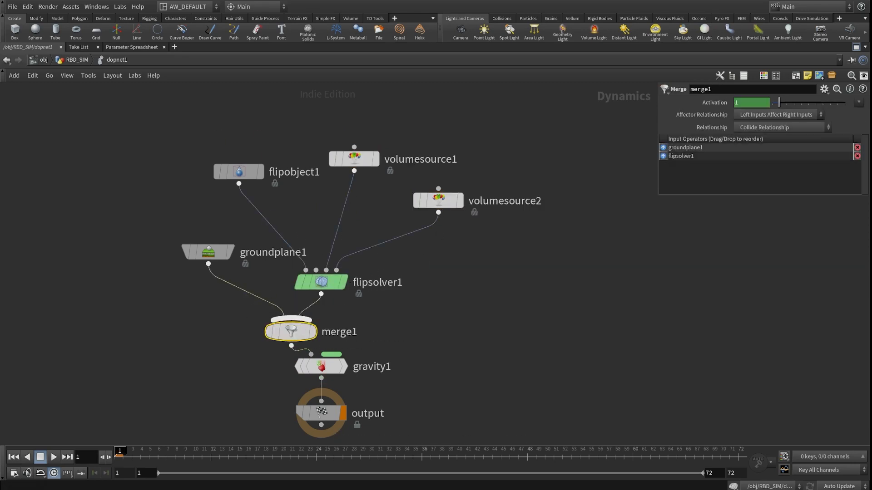
# Rename the volumesource1 node as volume_vel.
pyautogui.moveTo(544, 215)
pyautogui.mouseDown(button='middle')
pyautogui.moveTo(556, 191)
pyautogui.moveTo(552, 218)
pyautogui.mouseUp(button='middle')
pyautogui.moveTo(392, 274); pyautogui.dragTo(418, 216, button='middle')
pyautogui.moveTo(405, 159); pyautogui.dragTo(425, 197, button='middle')
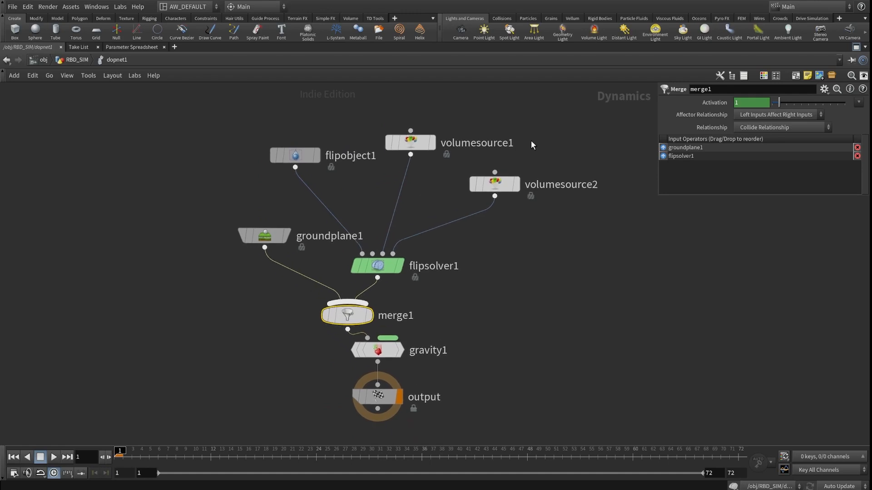
pyautogui.doubleClick(491, 144)
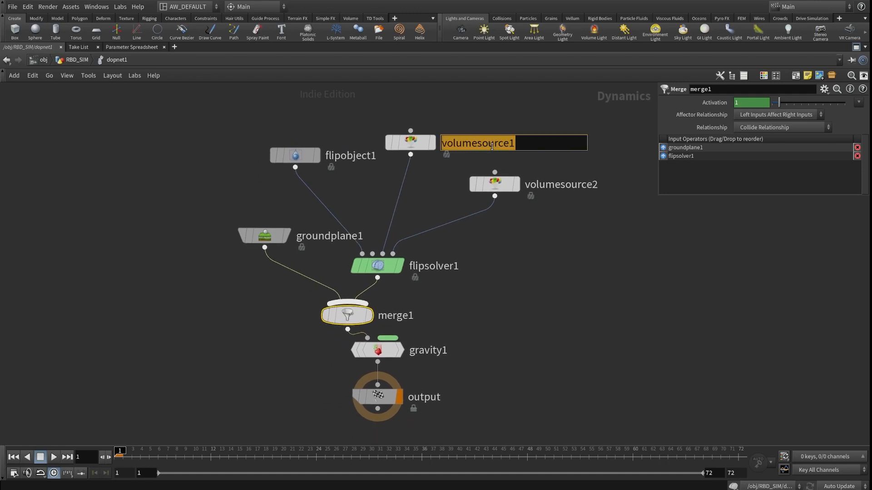
pyautogui.write('volume_')
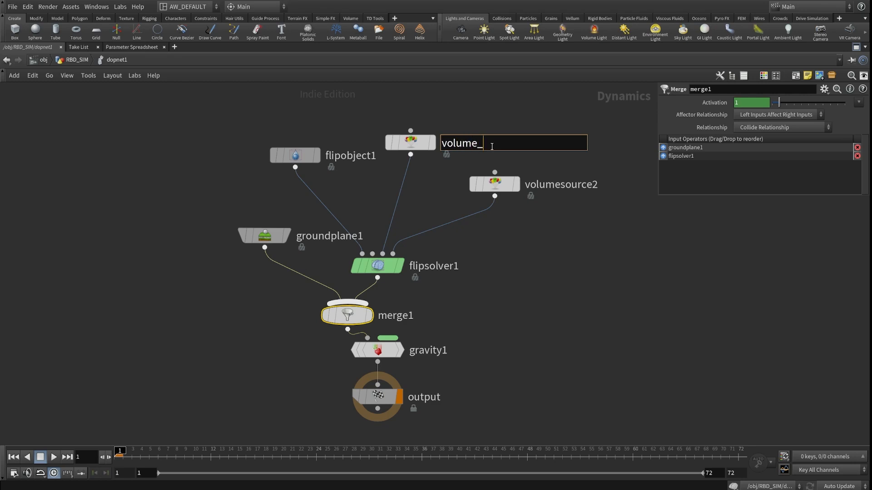
pyautogui.write('vel')
pyautogui.press('Return')
# Rename the volumesource2 node as volume_source.
pyautogui.doubleClick(554, 185)
pyautogui.doubleClick(553, 185)
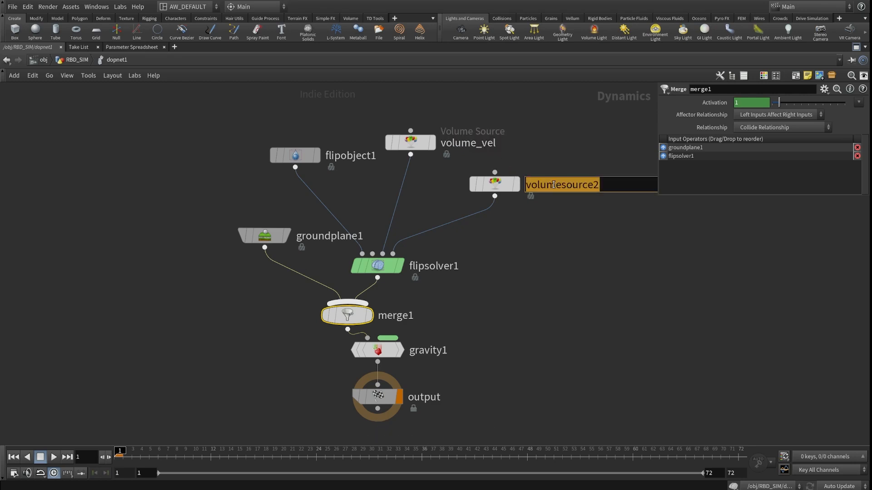
pyautogui.write('vol')
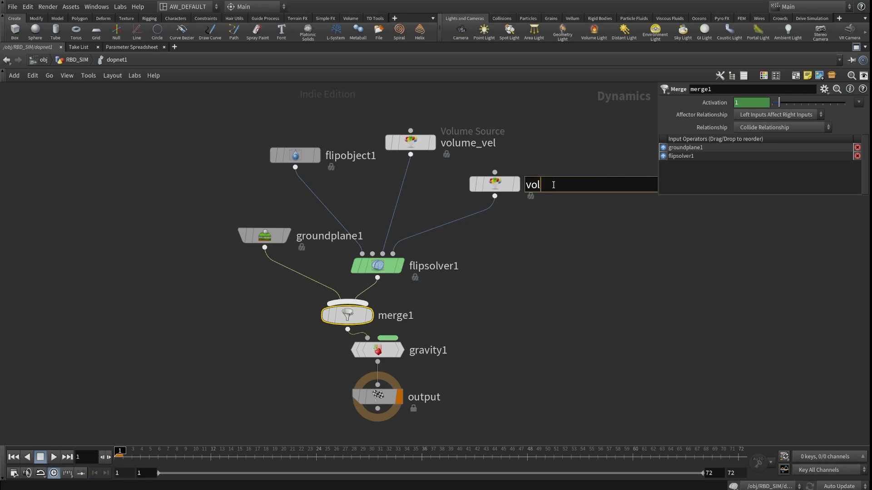
pyautogui.write('ume_source')
pyautogui.press('Return')
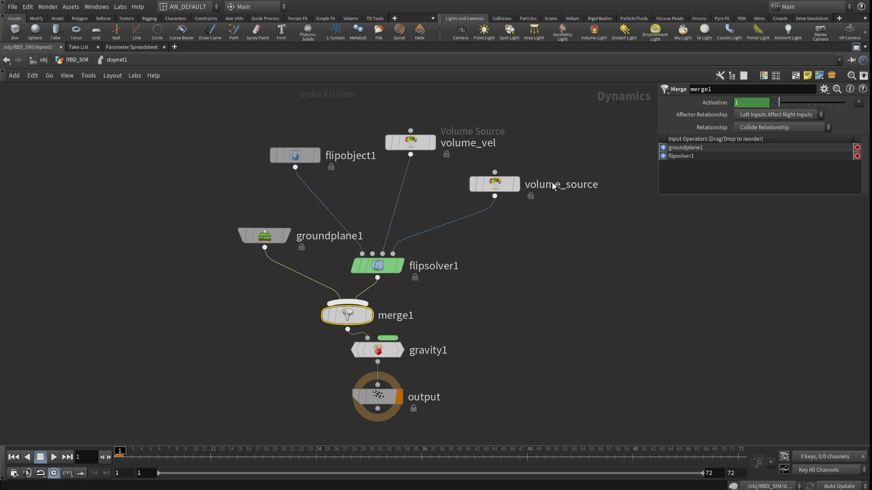
# Set volume_vel's Input to Second Context Geometry and volume_source's Input to First Context Geometry.
pyautogui.click(415, 146)
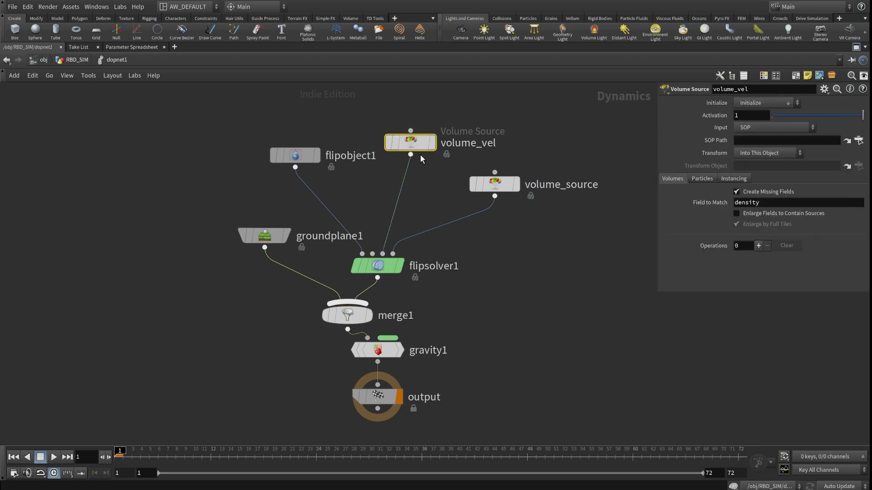
pyautogui.click(751, 128)
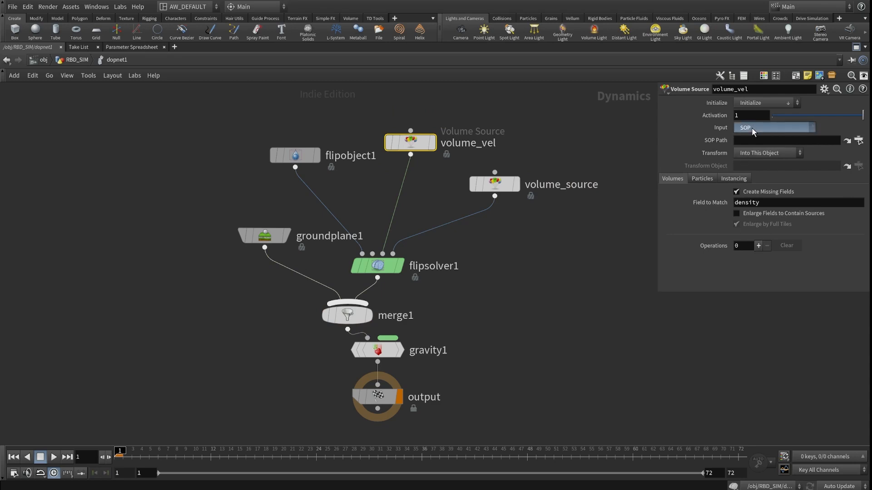
pyautogui.click(790, 162)
pyautogui.click(518, 182)
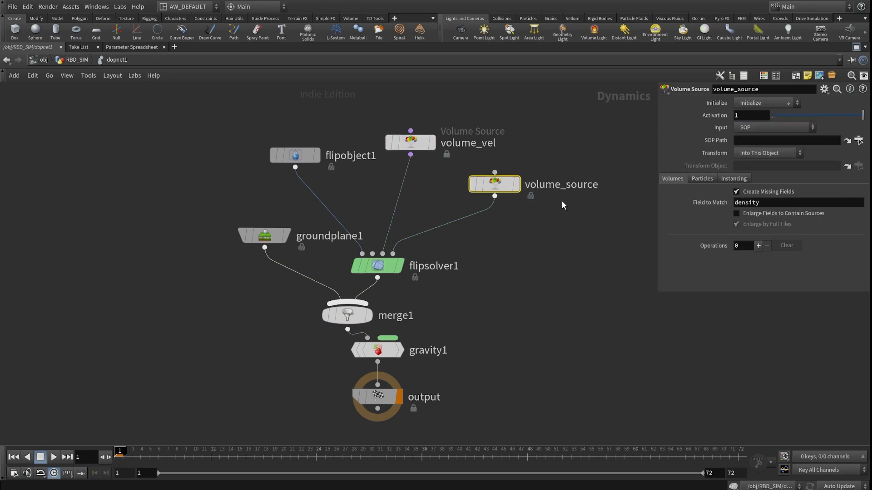
pyautogui.click(753, 129)
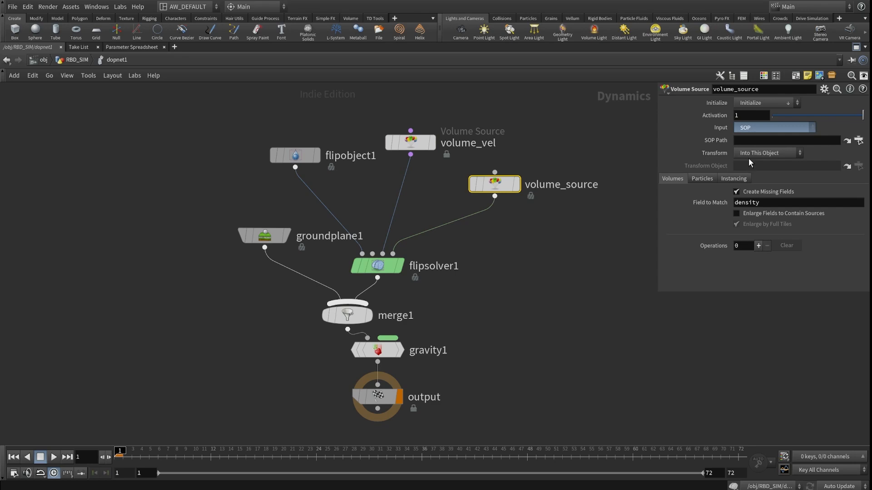
pyautogui.click(771, 153)
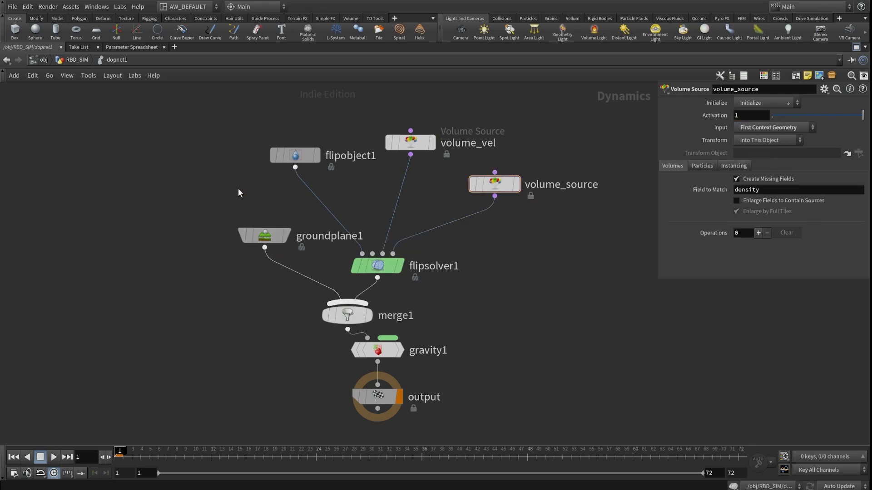
# Move groundplane1 slightly away from the solver and turn off its Display Proxy Geometry option.
pyautogui.moveTo(269, 236); pyautogui.dragTo(252, 249)
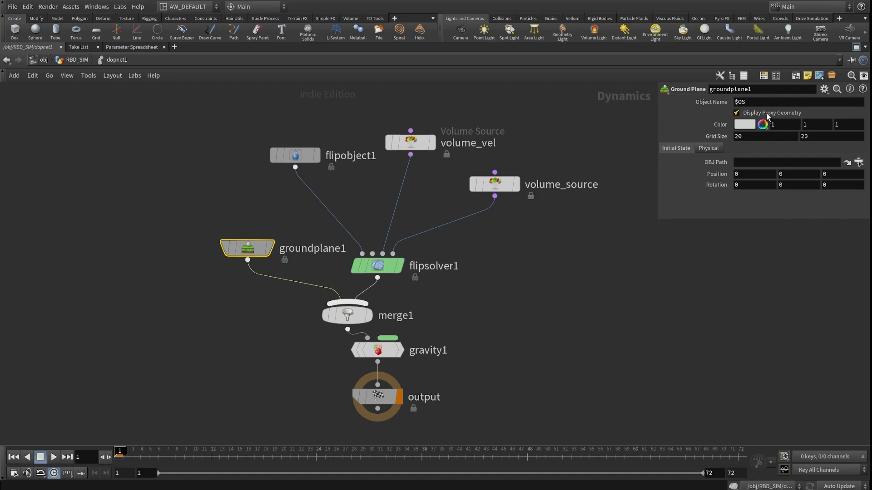
pyautogui.click(767, 114)
pyautogui.click(213, 226)
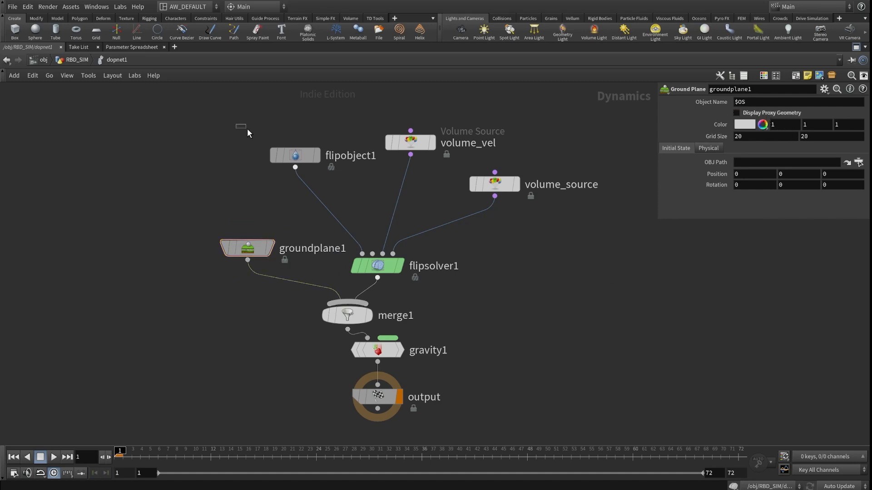
# Move flipobject1 slightly aside and clear its SOP Path so it starts without default fluid.
pyautogui.moveTo(247, 129); pyautogui.dragTo(279, 162)
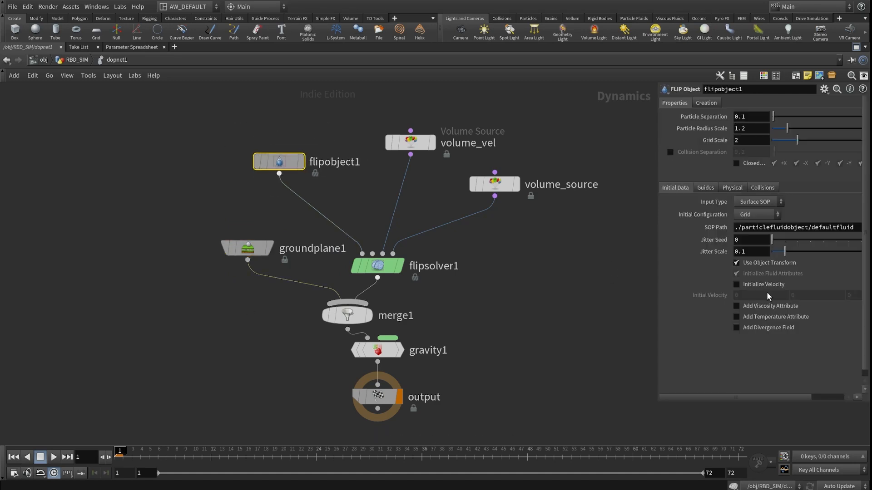
pyautogui.click(806, 228)
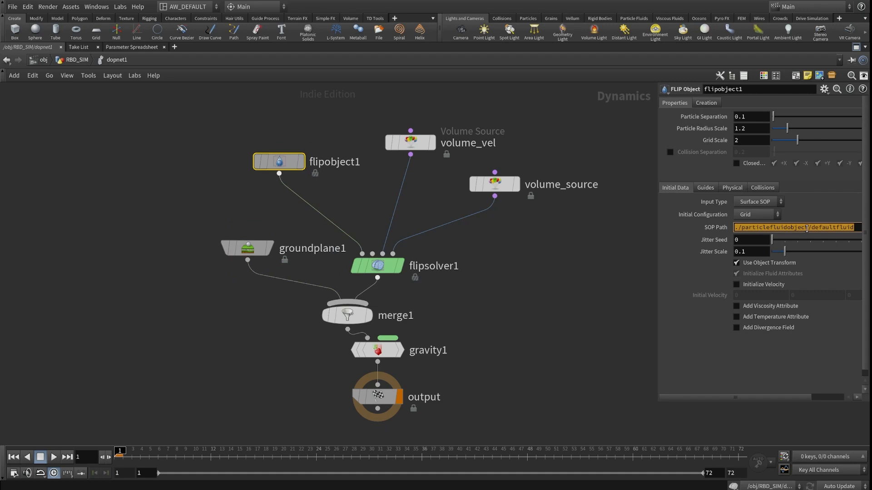
pyautogui.press('BackSpace')
pyautogui.press('Return')
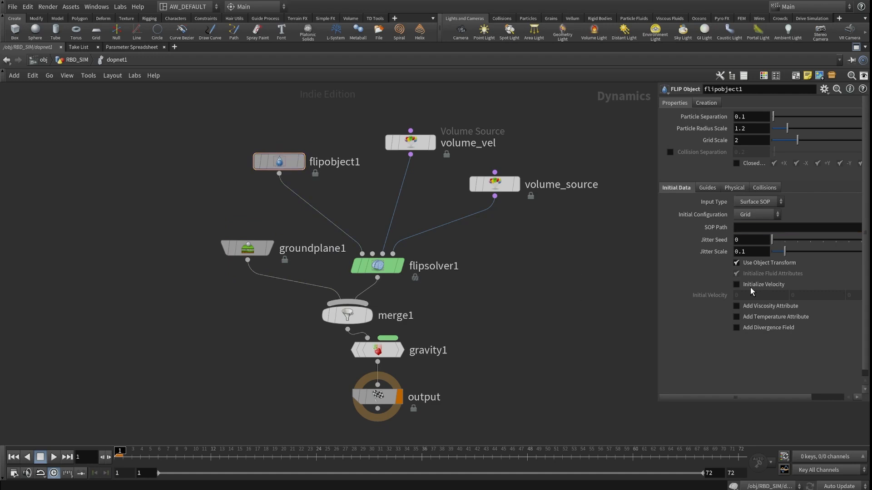
# Try a Particle Separation of 0.03 on flipobject1 and set it back to 0.1.
pyautogui.click(760, 119)
pyautogui.write('0.03')
pyautogui.press('Return')
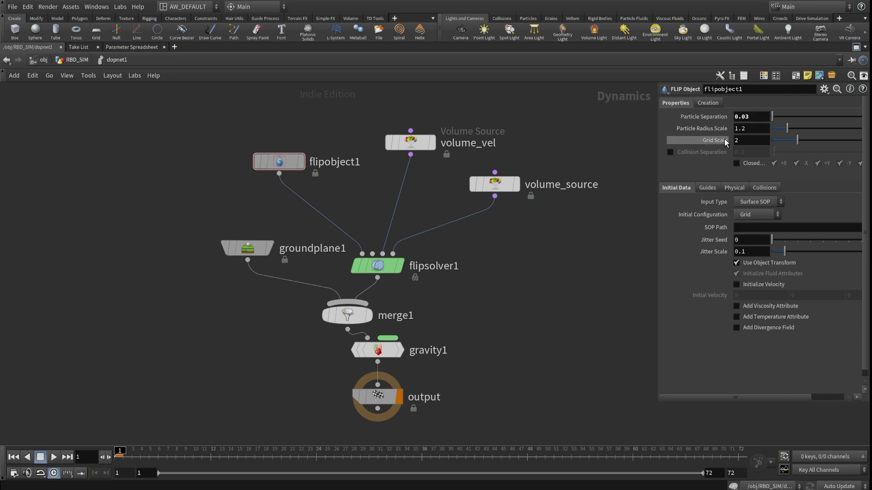
pyautogui.moveTo(741, 117); pyautogui.dragTo(756, 116)
pyautogui.write('1')
pyautogui.press('Return')
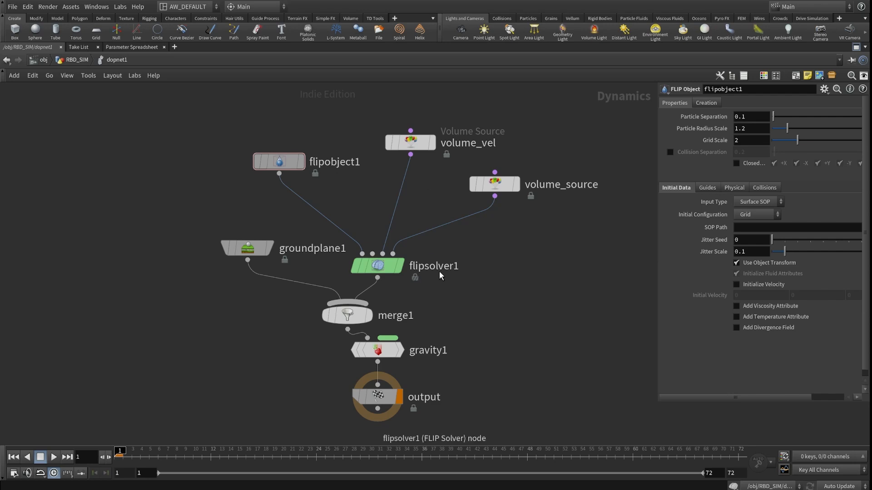
# Add one volume operation to volume_vel, using vel as both its Source Volume and Target Field.
pyautogui.moveTo(375, 102); pyautogui.dragTo(481, 189)
pyautogui.moveTo(373, 101); pyautogui.dragTo(429, 175)
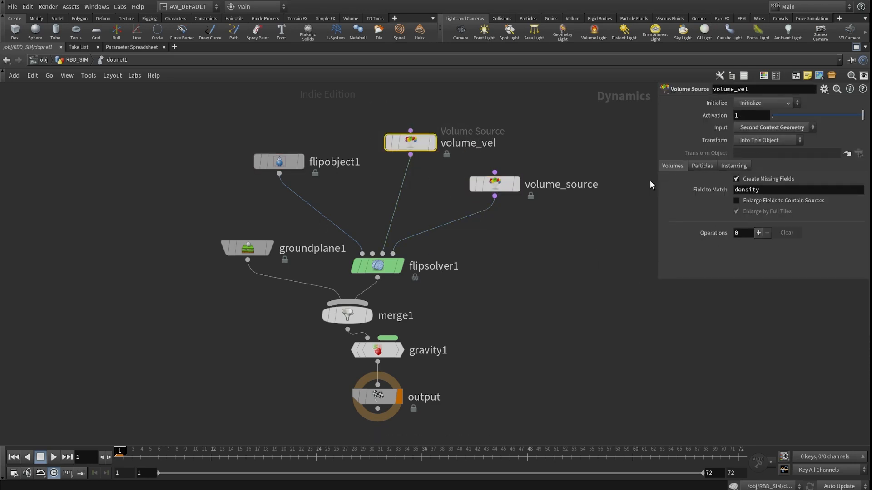
pyautogui.moveTo(417, 147); pyautogui.dragTo(396, 144)
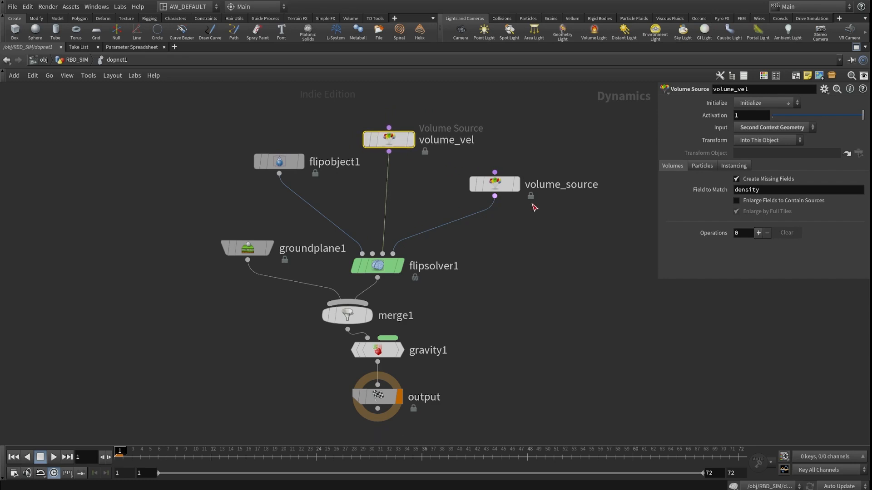
pyautogui.click(758, 232)
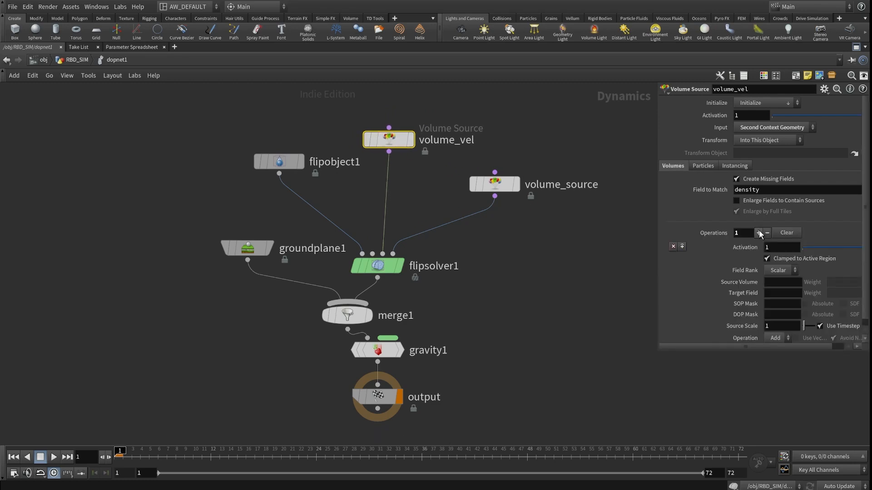
pyautogui.click(774, 285)
pyautogui.write('vel')
pyautogui.press('Tab')
pyautogui.write('vel')
pyautogui.press('Return')
pyautogui.press('Down')
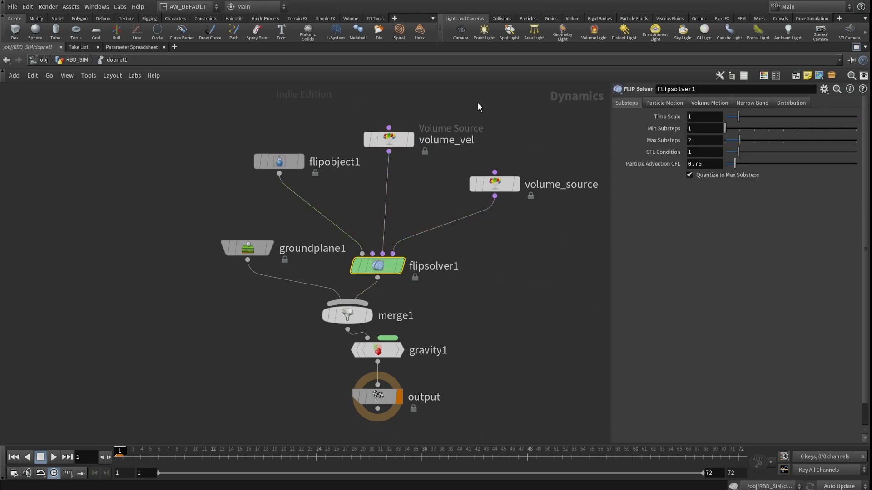
# Give volume_source an operation from surface to surface using Minimum without Use Timestep, and align merge1 beneath flipsolver1.
pyautogui.click(508, 184)
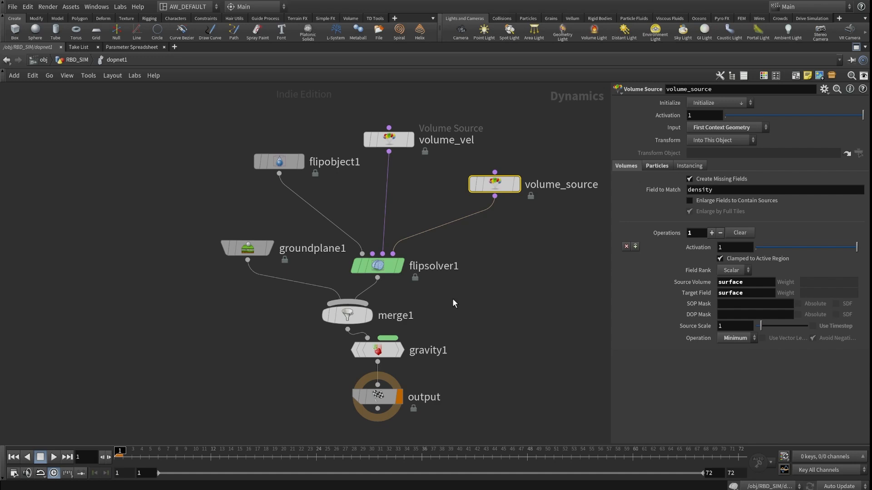
pyautogui.moveTo(347, 315); pyautogui.dragTo(370, 313)
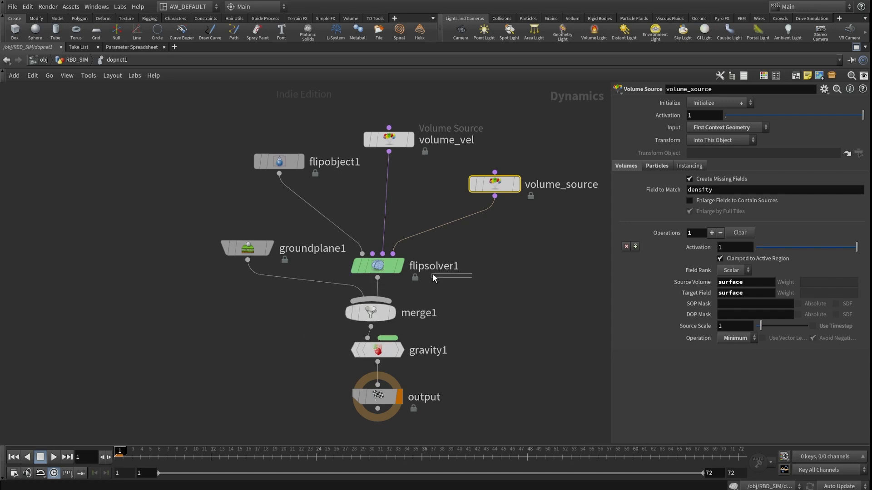
# Set flipsolver1's volume limits to a Box Size of 6, 4, 6 with the Box Center's Y at 2.
pyautogui.click(432, 275)
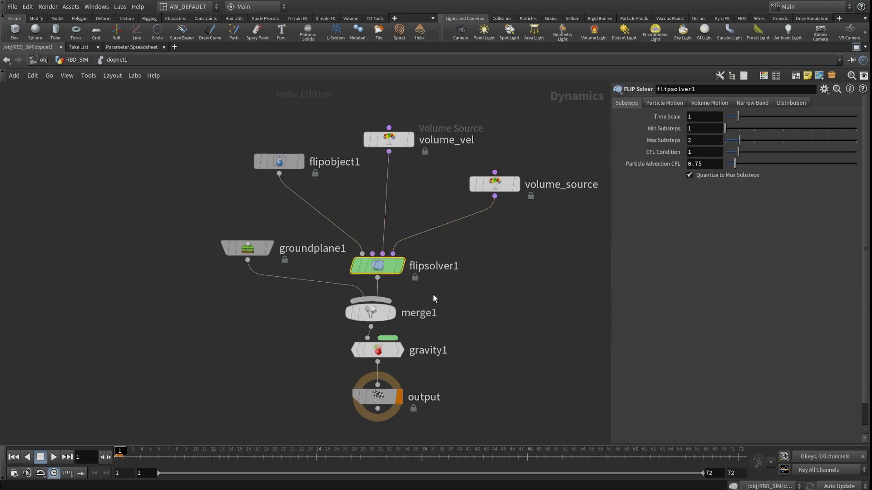
pyautogui.click(720, 105)
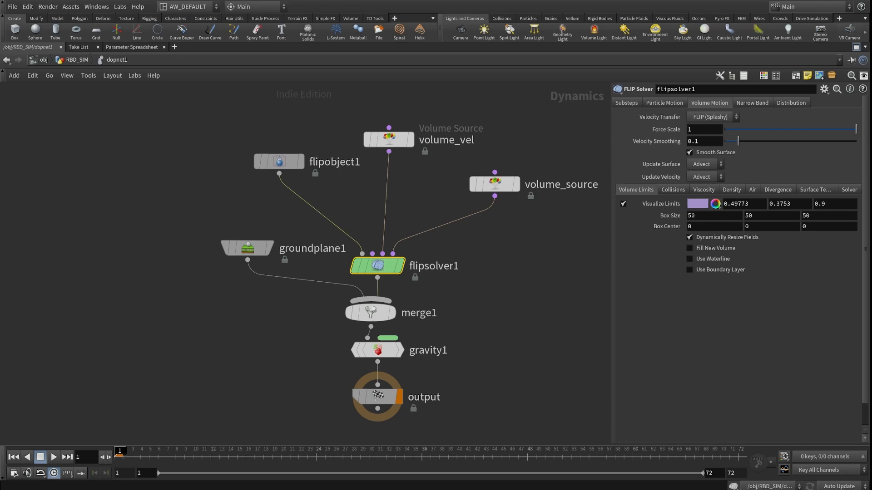
pyautogui.click(707, 221)
pyautogui.write('6')
pyautogui.press('Tab')
pyautogui.write('4')
pyautogui.press('Tab')
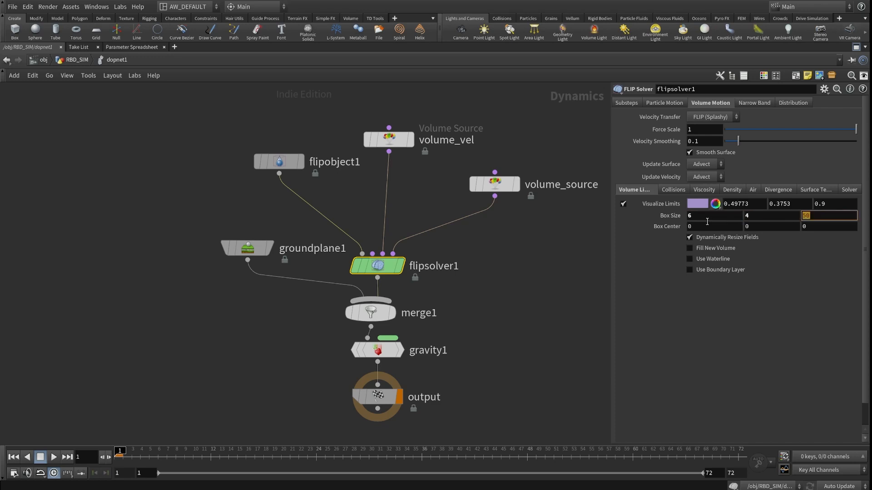
pyautogui.write('6')
pyautogui.press('Tab')
pyautogui.press('Tab')
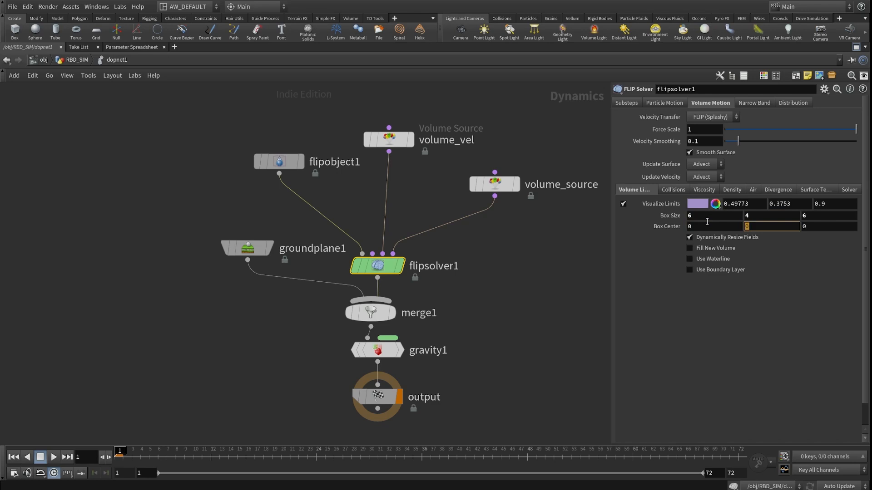
pyautogui.write('2')
pyautogui.press('Return')
# Set the Surface Oversampling in flipsolver1's particle reseeding settings to 4.
pyautogui.click(663, 103)
pyautogui.click(663, 175)
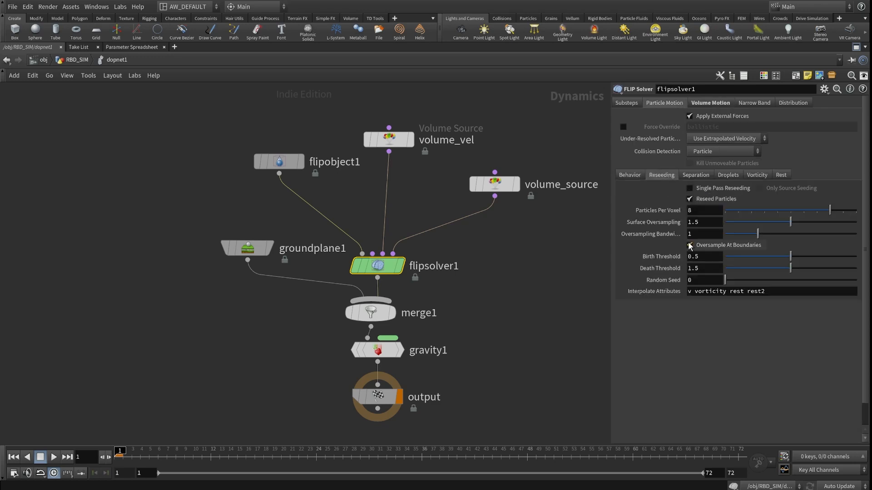
pyautogui.click(708, 224)
pyautogui.write('4')
pyautogui.press('Return')
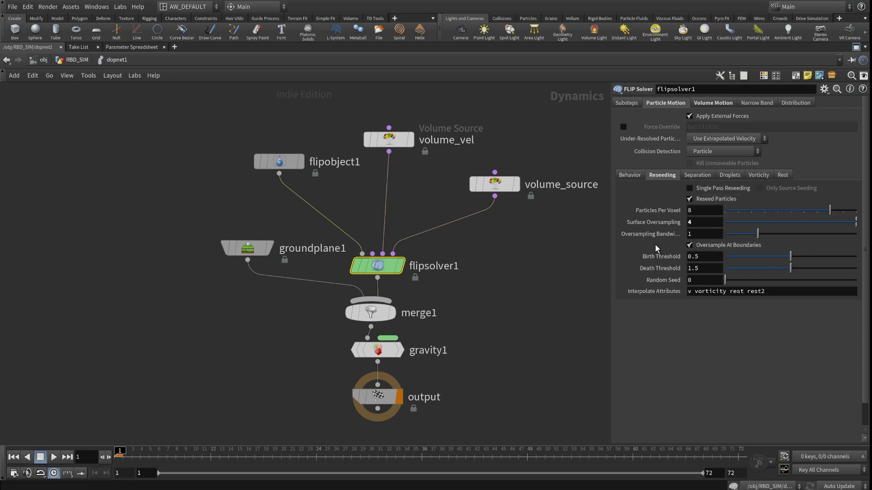
# Set flipsolver1's Velocity Smoothing for volume motion to 0.5.
pyautogui.click(704, 102)
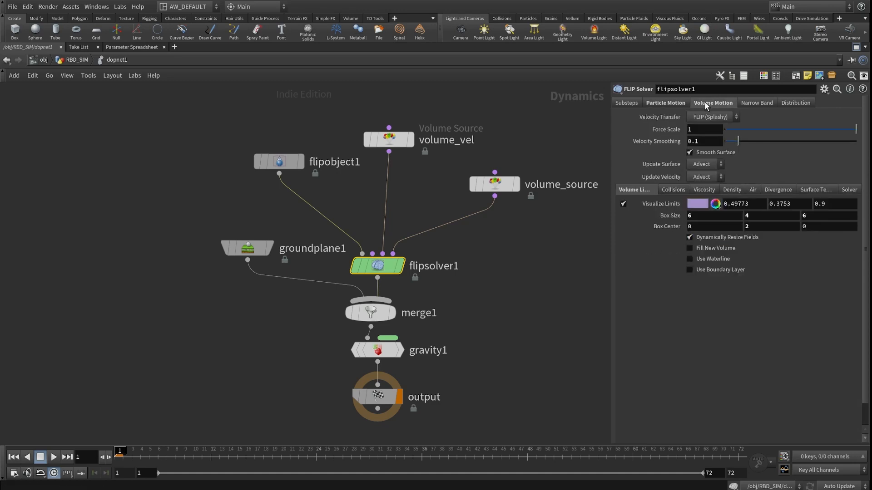
pyautogui.click(707, 141)
pyautogui.write('0.5')
pyautogui.press('Return')
# Return to the RBD_SIM network, wire flipsource1 into dopnet1's first input and vel_source into its second, and display dopnet1.
pyautogui.scroll(-2, 371, 144)
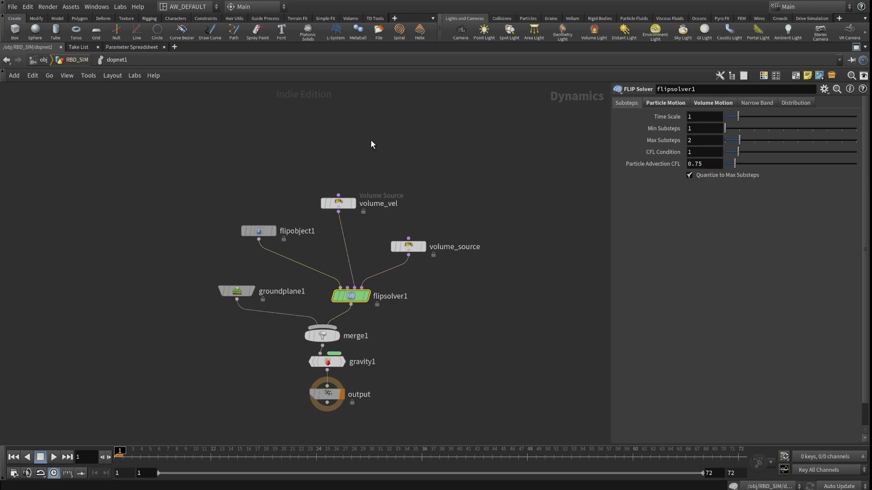
pyautogui.click(71, 60)
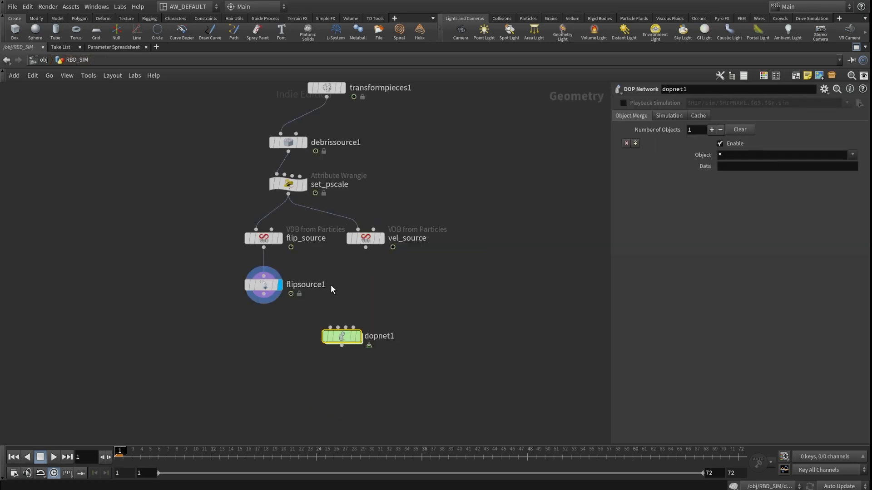
pyautogui.moveTo(341, 337); pyautogui.dragTo(303, 350)
pyautogui.moveTo(264, 295); pyautogui.dragTo(292, 340)
pyautogui.moveTo(366, 247); pyautogui.dragTo(300, 340)
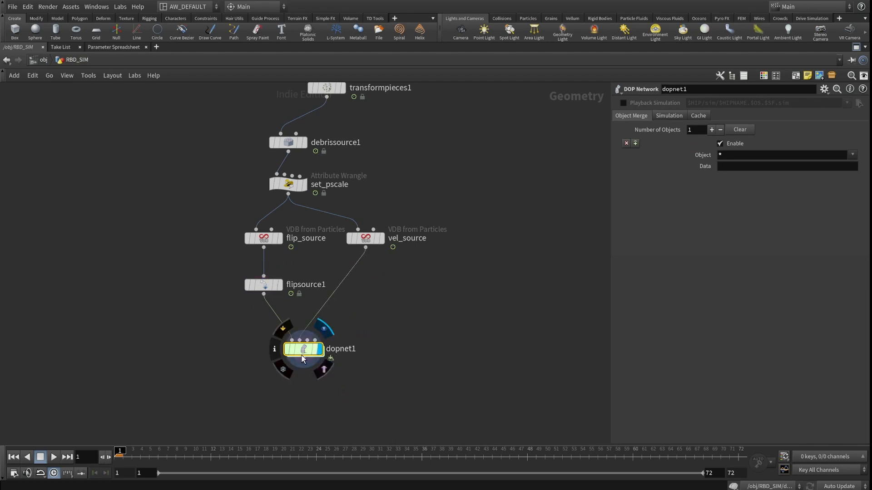
pyautogui.moveTo(181, 296); pyautogui.dragTo(271, 309, button='middle')
pyautogui.scroll(-2, 251, 257)
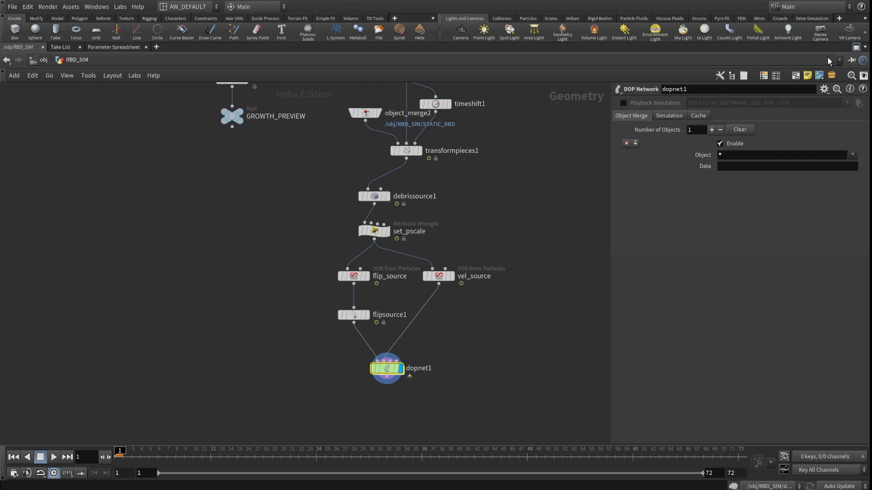
# Restore the split layout so the scene view appears beside the RBD_SIM network, and frame the ground in it.
pyautogui.click(856, 47)
pyautogui.moveTo(512, 252); pyautogui.dragTo(474, 221, button='middle')
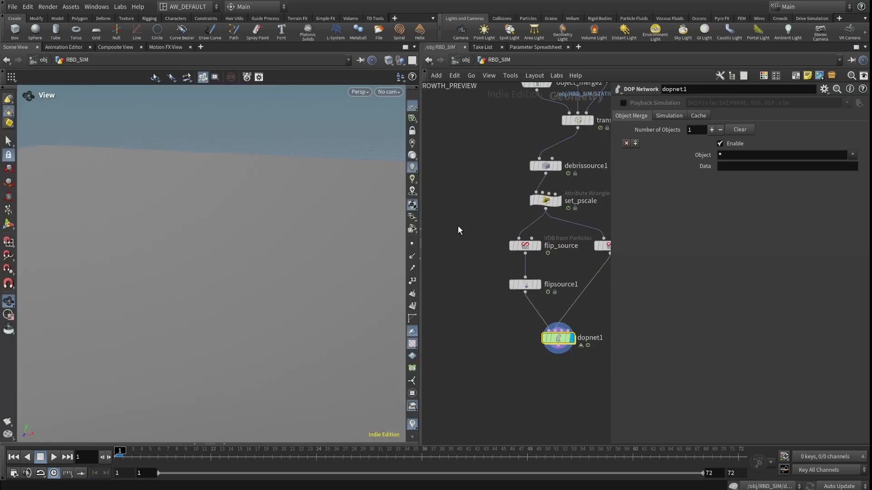
pyautogui.moveTo(246, 227); pyautogui.dragTo(196, 213)
pyautogui.moveTo(515, 338); pyautogui.dragTo(487, 320, button='middle')
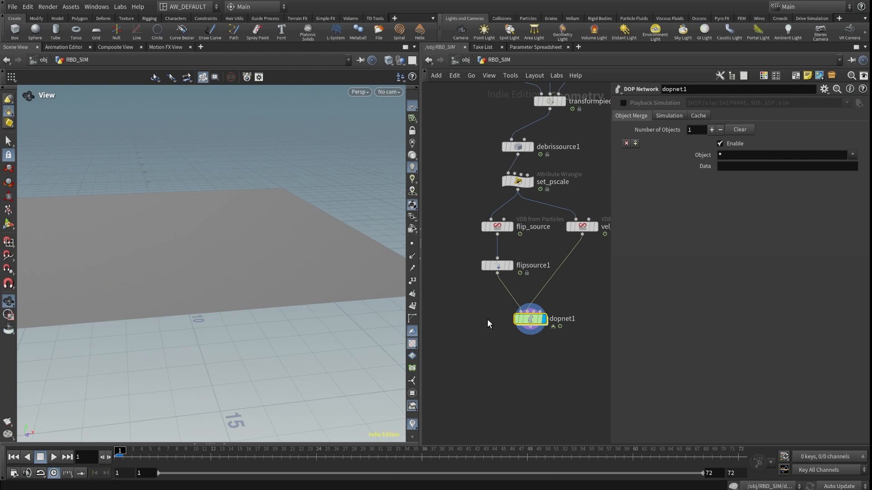
# Open dopnet1's contents and look up the name of its FLIP object node.
pyautogui.doubleClick(530, 319)
pyautogui.moveTo(547, 264); pyautogui.dragTo(487, 234, button='middle')
pyautogui.scroll(4, 528, 214)
pyautogui.moveTo(529, 216); pyautogui.dragTo(444, 157, button='middle')
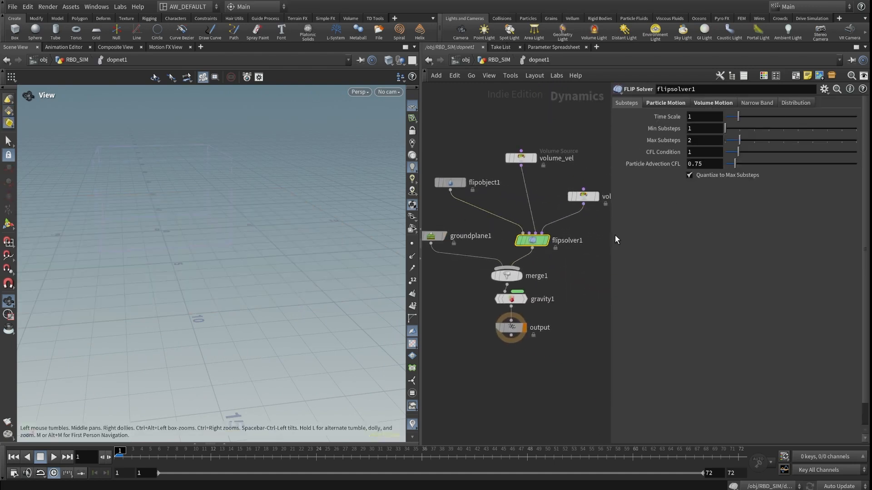
pyautogui.moveTo(615, 235); pyautogui.dragTo(657, 236)
pyautogui.doubleClick(473, 184)
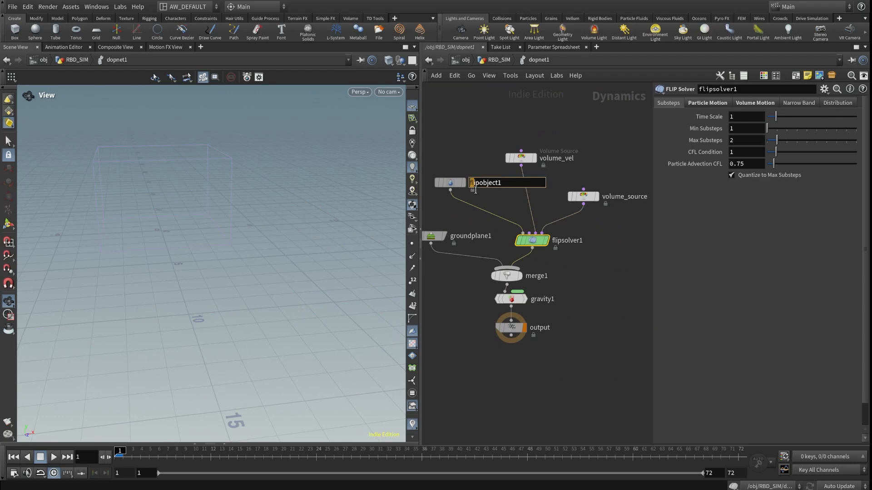
pyautogui.moveTo(513, 189); pyautogui.dragTo(448, 171)
pyautogui.click(458, 313)
pyautogui.moveTo(458, 313); pyautogui.dragTo(478, 322, button='middle')
# Return to the RBD_SIM network and set dopnet1's Object Merge object to flipobject1.
pyautogui.click(498, 64)
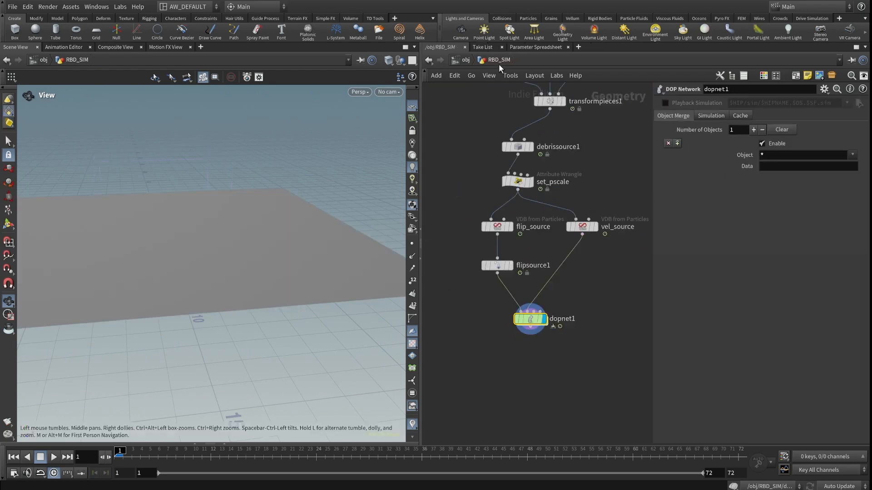
pyautogui.click(782, 156)
pyautogui.write('flipobject1')
pyautogui.press('Return')
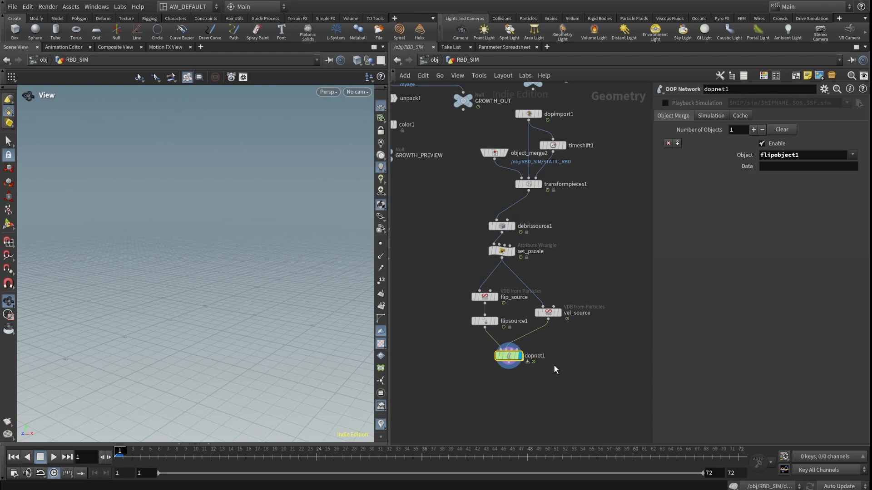
# Insert a Null between transformpieces1 and debrissource1 and name it UNPACKED_RBD.
pyautogui.moveTo(542, 383); pyautogui.dragTo(553, 337, button='middle')
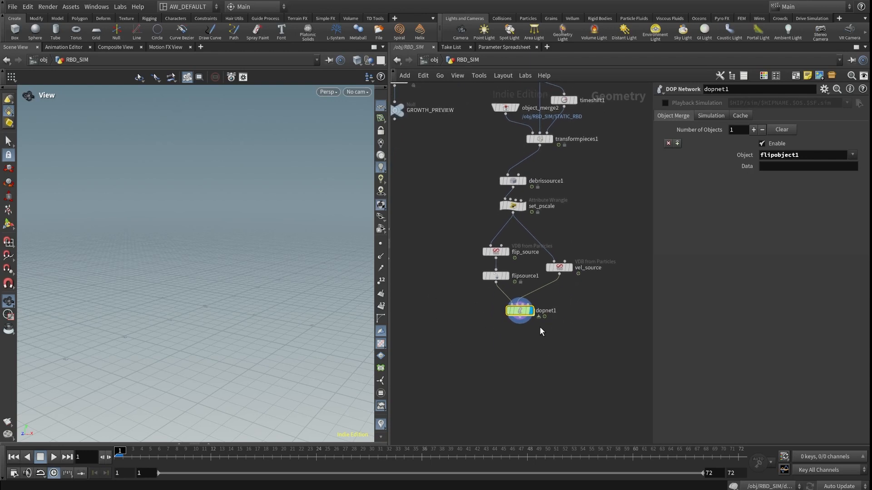
pyautogui.moveTo(464, 182); pyautogui.dragTo(487, 202, button='middle')
pyautogui.moveTo(591, 233); pyautogui.dragTo(575, 209, button='middle')
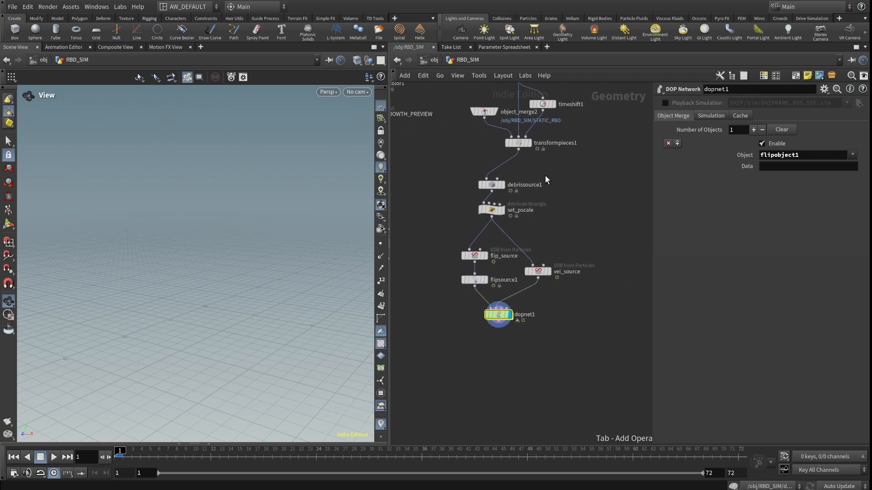
pyautogui.press('Return')
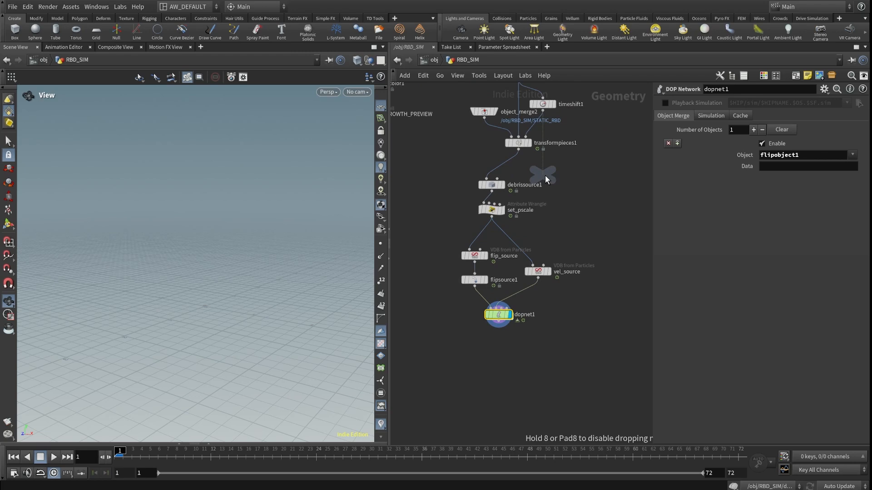
pyautogui.click(508, 165)
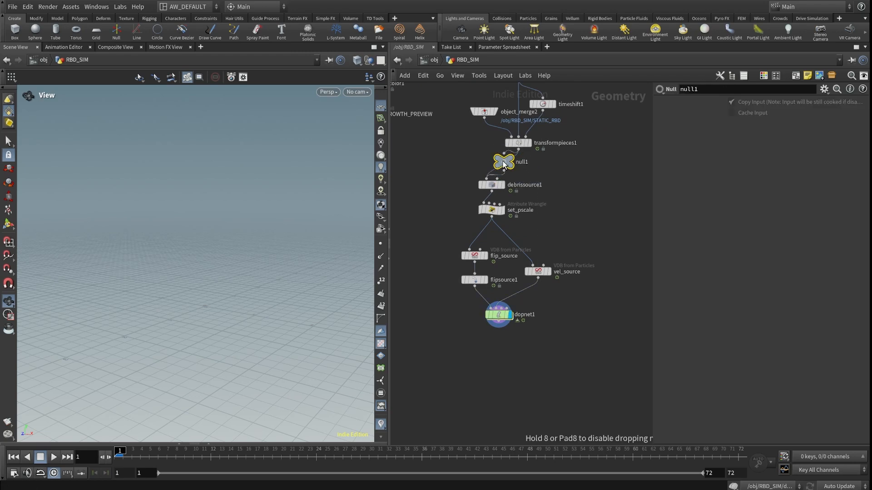
pyautogui.doubleClick(524, 172)
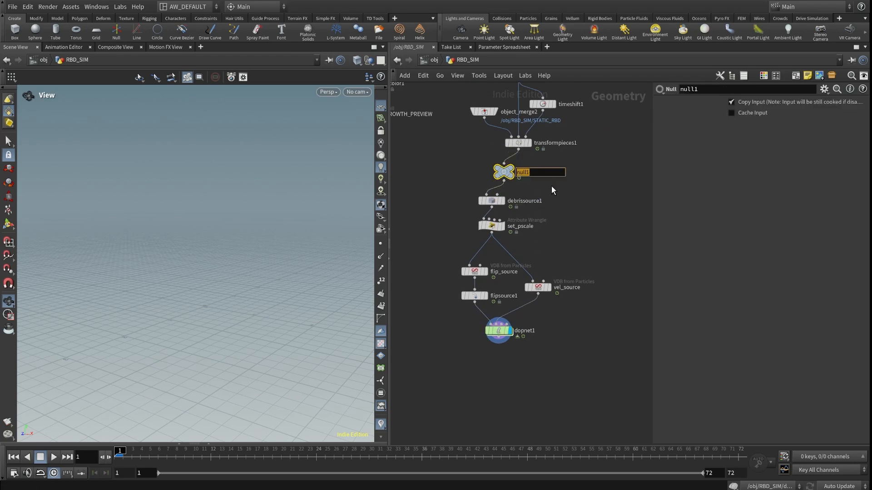
pyautogui.write('UNPACKED_RBD')
pyautogui.press('Return')
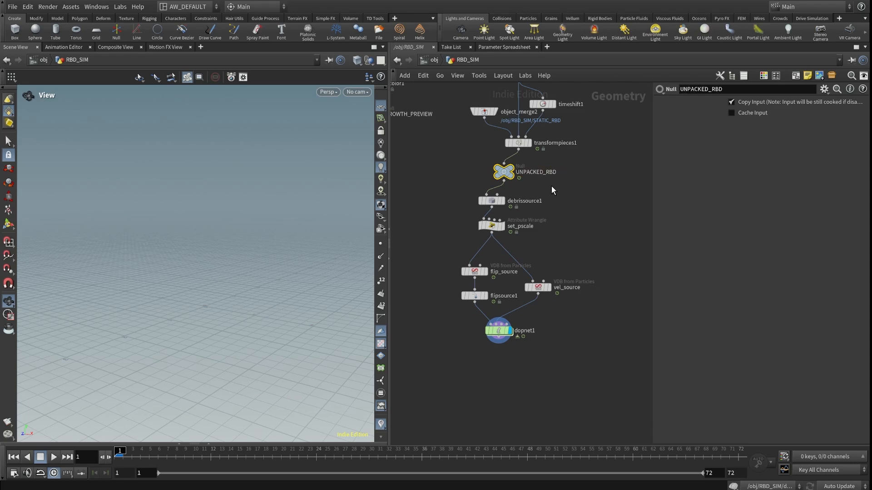
# Add an Object Merge below dopnet1 with Object 1 pointing to the copied path of UNPACKED_RBD.
pyautogui.moveTo(459, 162); pyautogui.dragTo(524, 177)
pyautogui.hotkey('ctrl', 'c')
pyautogui.moveTo(478, 393); pyautogui.dragTo(498, 353, button='middle')
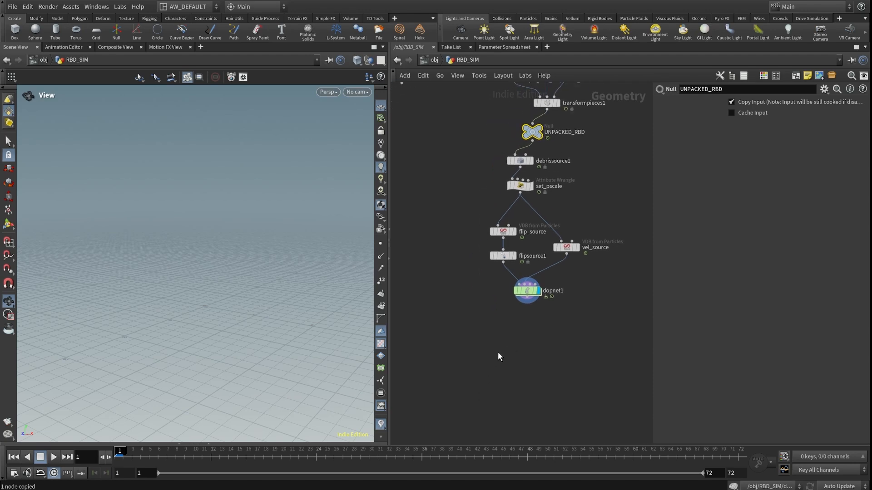
pyautogui.press('Return')
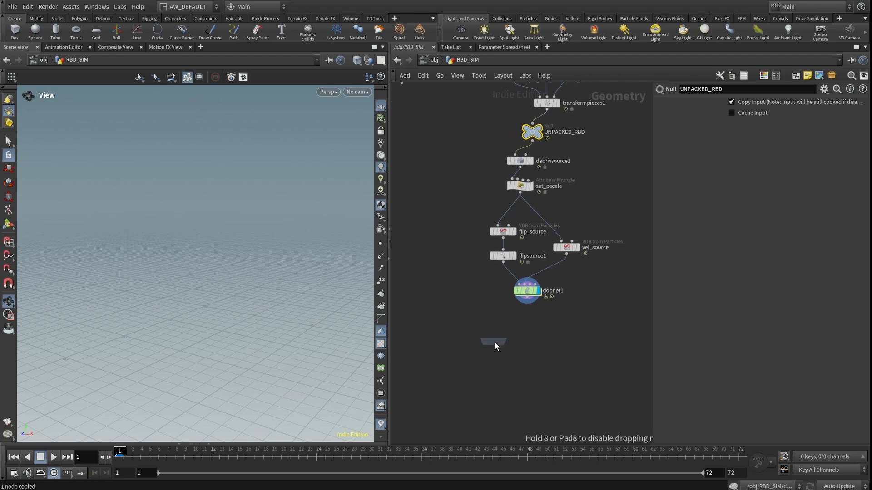
pyautogui.click(492, 347)
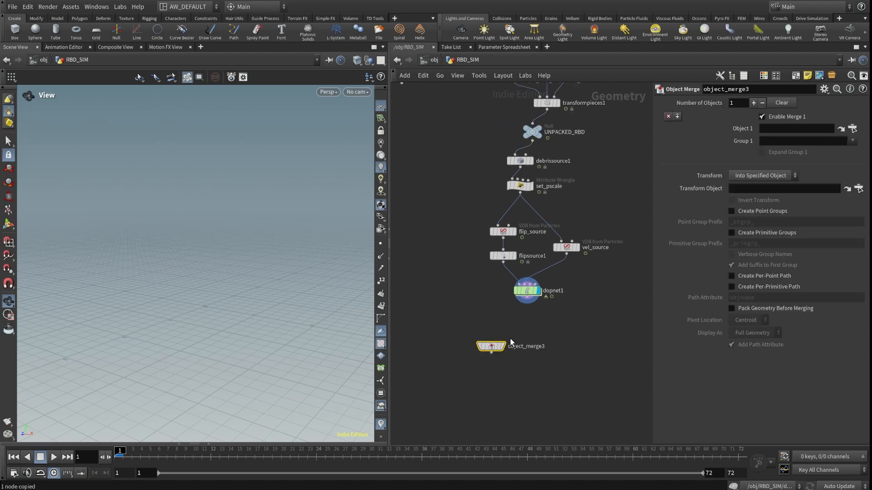
pyautogui.click(785, 128)
pyautogui.hotkey('ctrl', 'v')
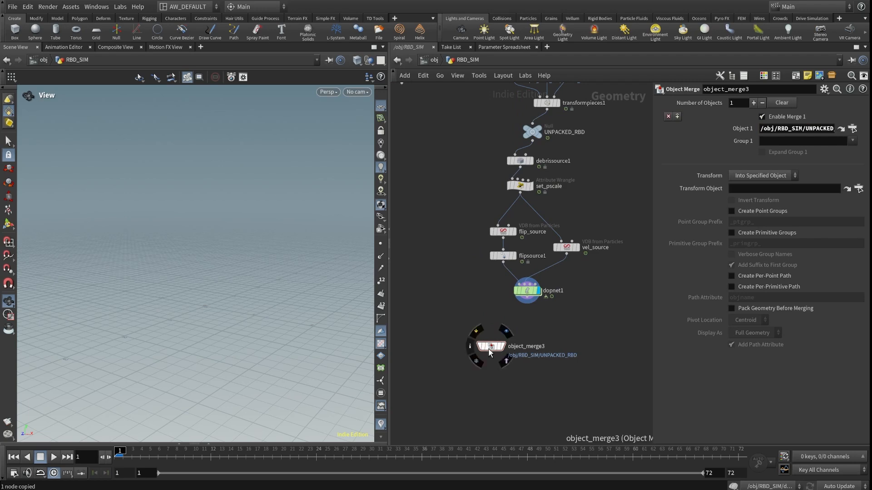
pyautogui.moveTo(487, 348); pyautogui.dragTo(460, 345)
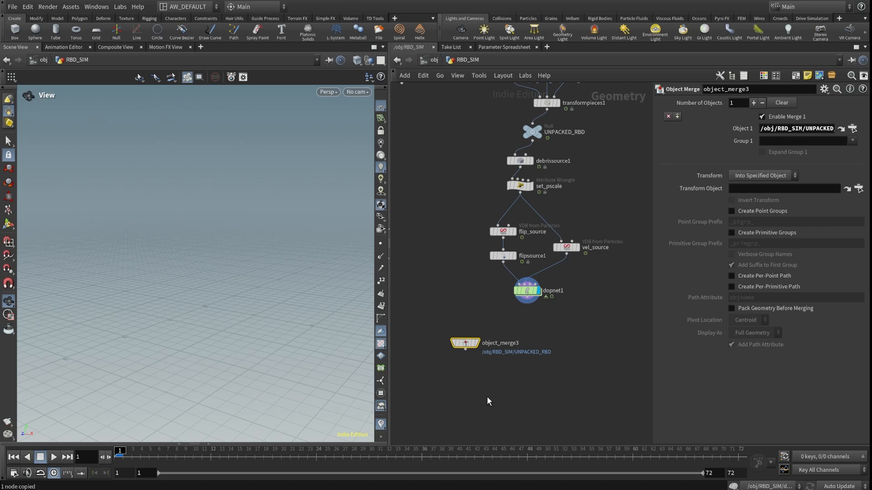
# Add a VDB from Polygons node, wire object_merge3 into it, and display it in the scene view.
pyautogui.press('Tab')
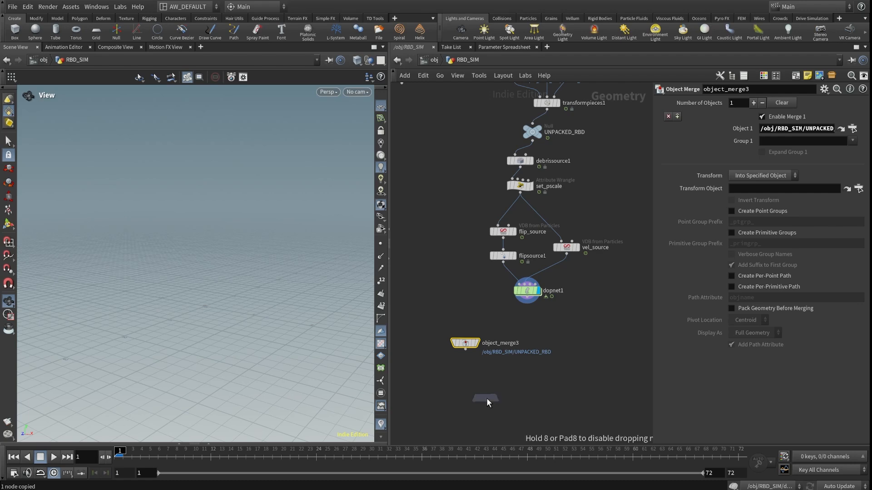
pyautogui.click(486, 398)
pyautogui.moveTo(461, 353); pyautogui.dragTo(477, 377)
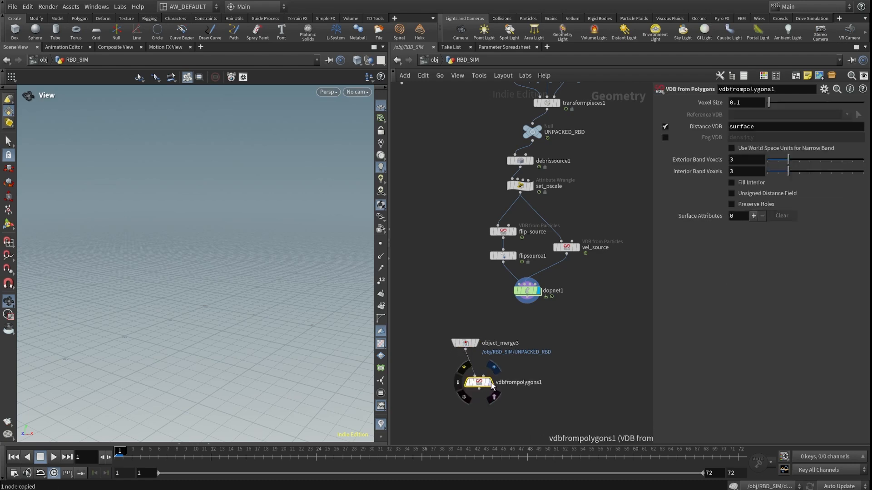
pyautogui.press('r')
pyautogui.scroll(3, 159, 227)
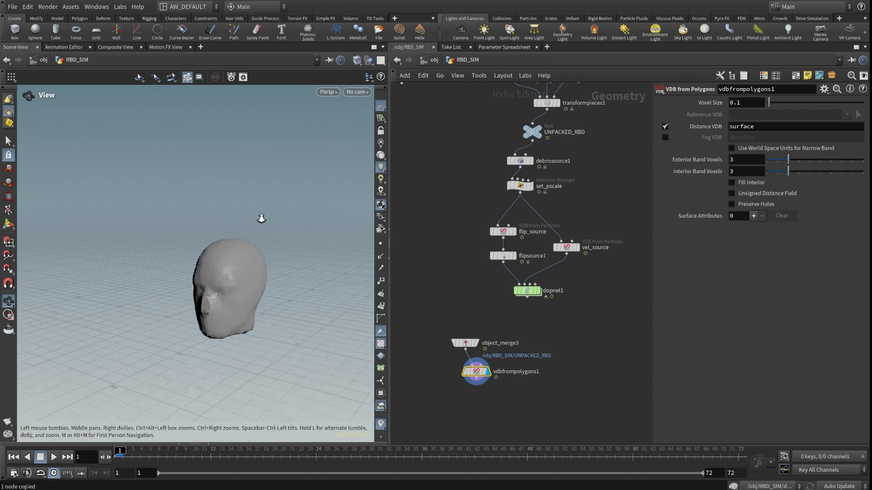
# Set the VDB from Polygons node's Voxel Size to 0.01 and align the node under object_merge3.
pyautogui.doubleClick(747, 104)
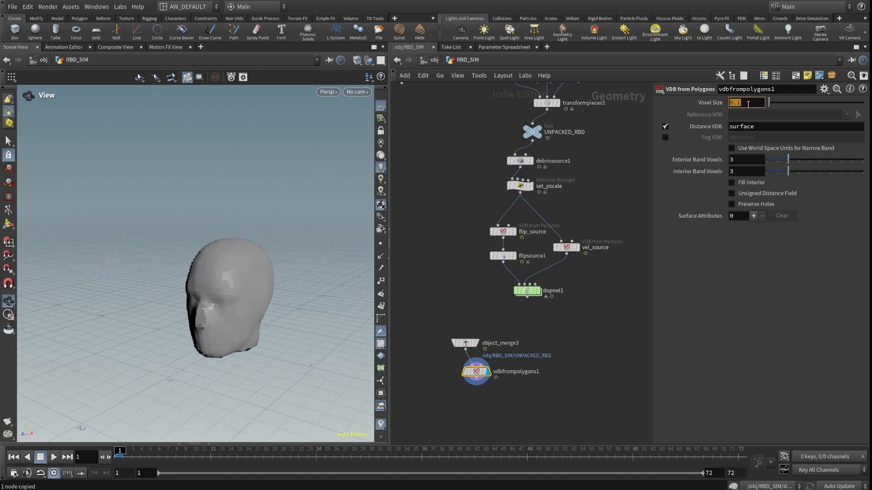
pyautogui.write('0.01')
pyautogui.press('Return')
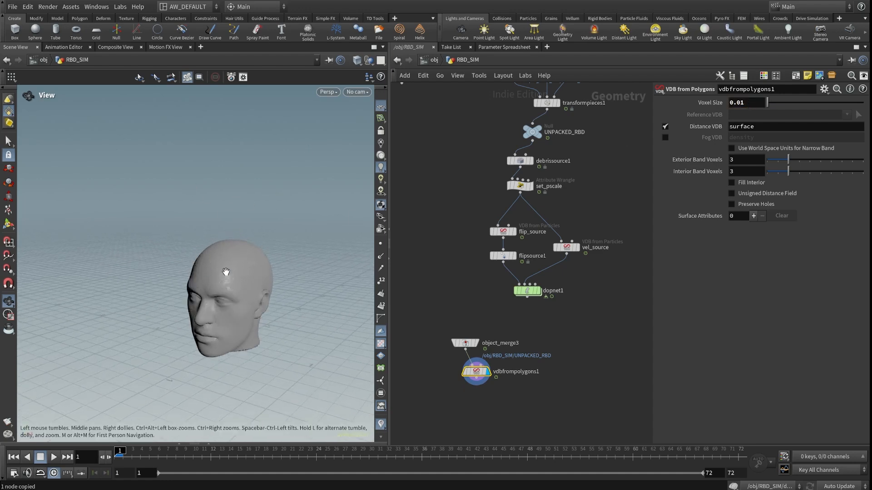
pyautogui.moveTo(220, 236); pyautogui.dragTo(332, 189)
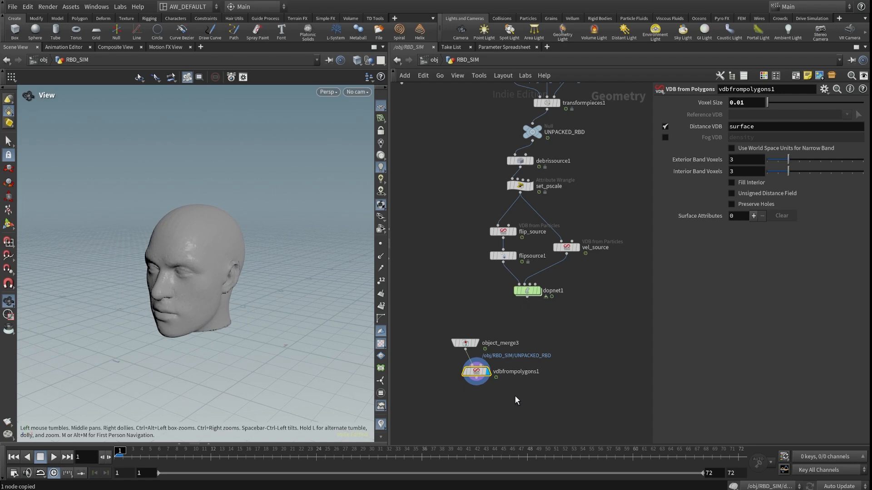
pyautogui.moveTo(474, 375); pyautogui.dragTo(469, 379)
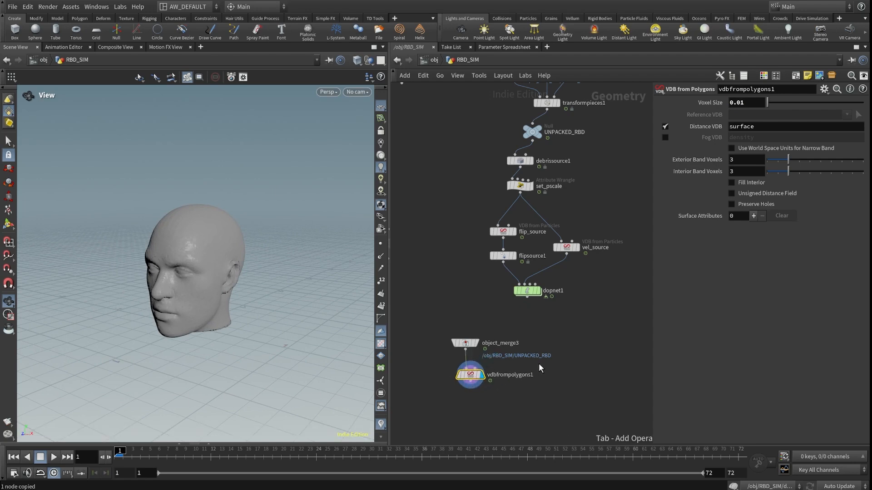
# Add a VDB from Particles node below dopnet1 and wire dopnet1's output into its first input.
pyautogui.press('Return')
pyautogui.click(553, 326)
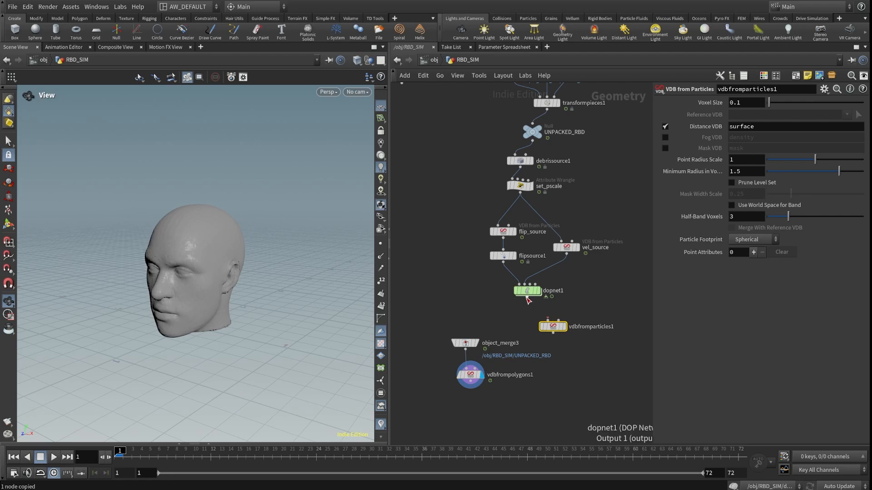
pyautogui.moveTo(527, 296); pyautogui.dragTo(552, 321)
# Rename dopnet1 as FLIP_SIM.
pyautogui.doubleClick(557, 293)
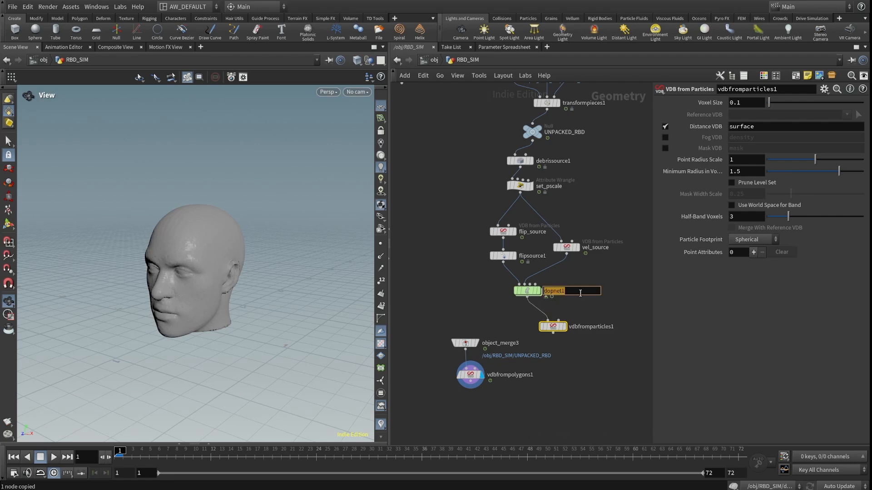
pyautogui.write('FLIP_SIM')
pyautogui.press('Return')
pyautogui.scroll(2, 521, 393)
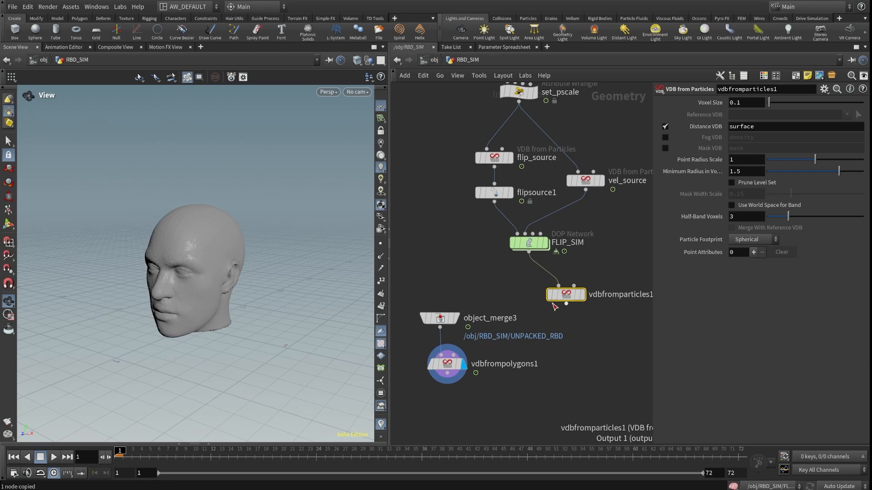
# Display vdbfromparticles1, move it slightly lower, and advance the timeline to frame 7.
pyautogui.click(585, 296)
pyautogui.moveTo(564, 293); pyautogui.dragTo(556, 304)
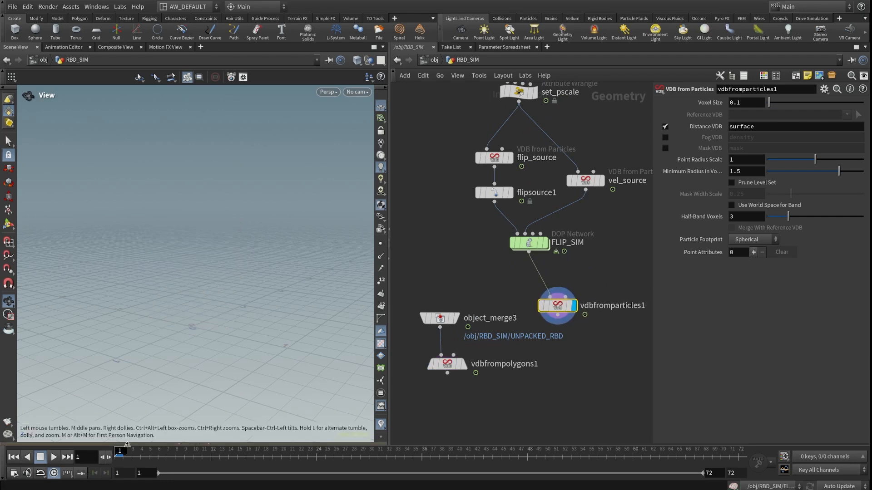
pyautogui.moveTo(119, 454); pyautogui.dragTo(175, 455)
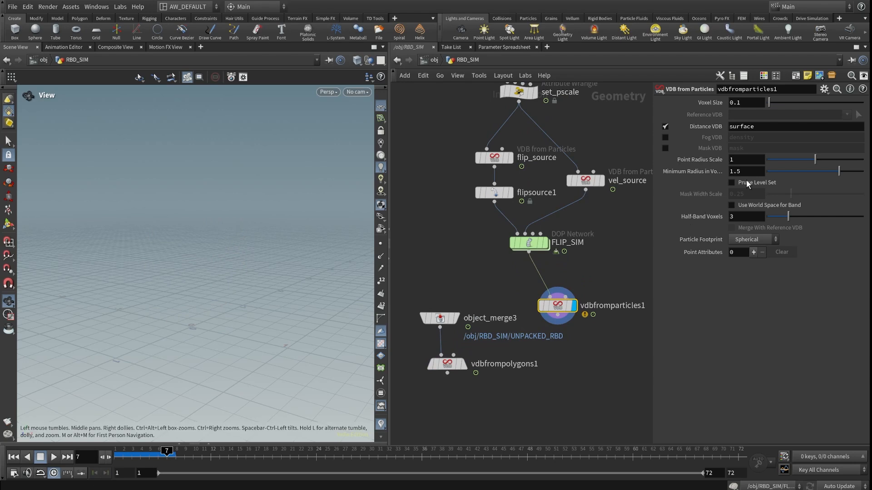
# Set vdbfromparticles1's Minimum Radius in Voxels and Voxel Size both to 0.01, and advance the simulation to frame 11.
pyautogui.click(755, 171)
pyautogui.press('BackSpace')
pyautogui.write('0.01')
pyautogui.press('Return')
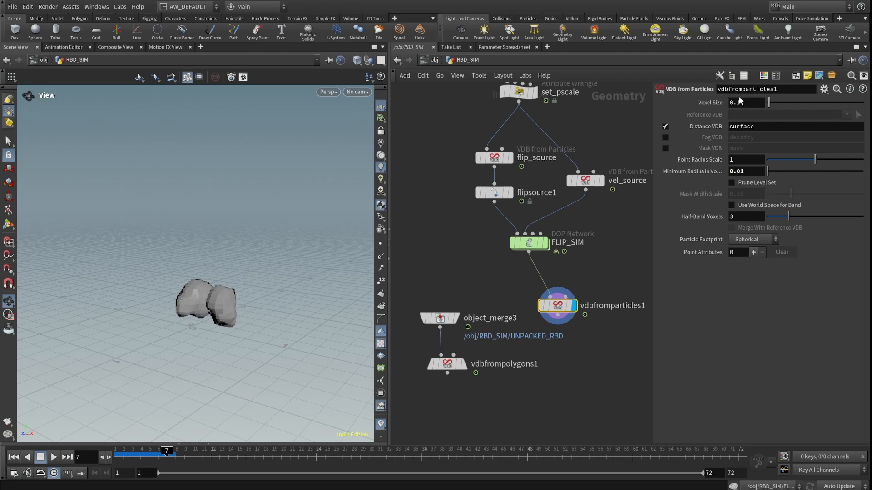
pyautogui.click(752, 107)
pyautogui.write('0.01')
pyautogui.press('Return')
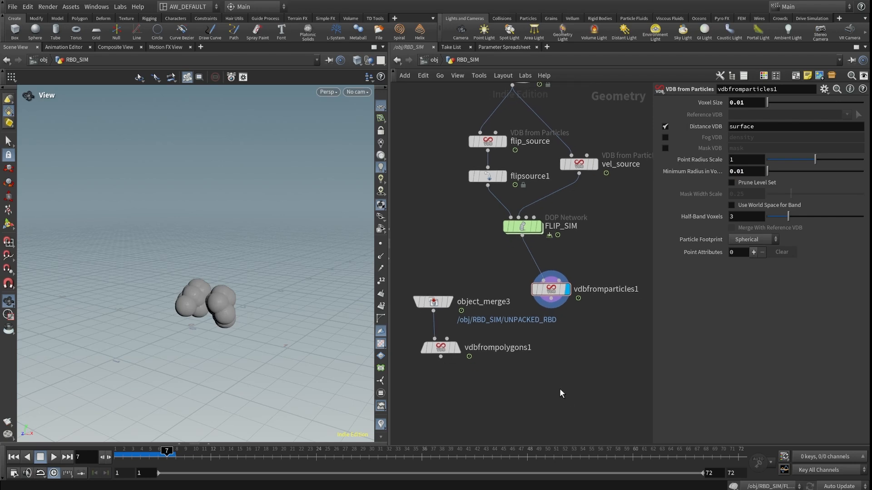
pyautogui.moveTo(142, 454); pyautogui.dragTo(202, 460)
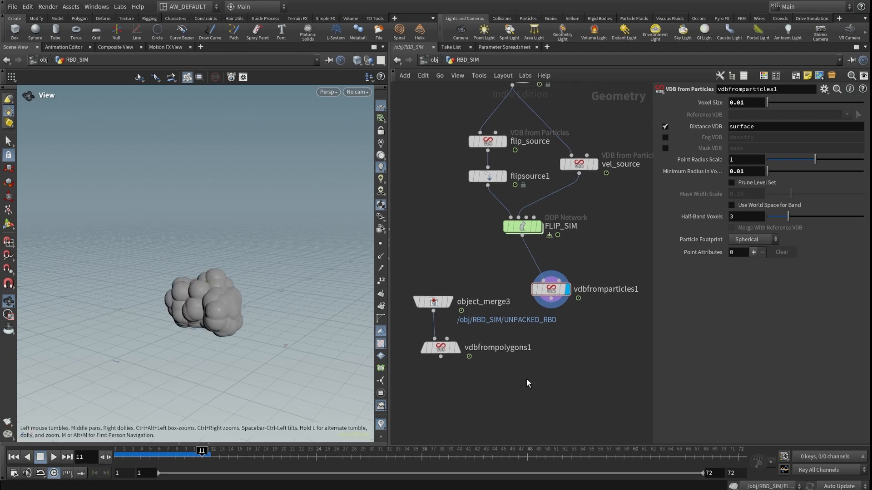
# Add and display a VDB Combine node with vdbfrompolygons1 wired into its first input and vdbfromparticles1 into its second.
pyautogui.press('Tab')
pyautogui.press('Tab')
pyautogui.write('vdbcombine')
pyautogui.press('Return')
pyautogui.click(478, 399)
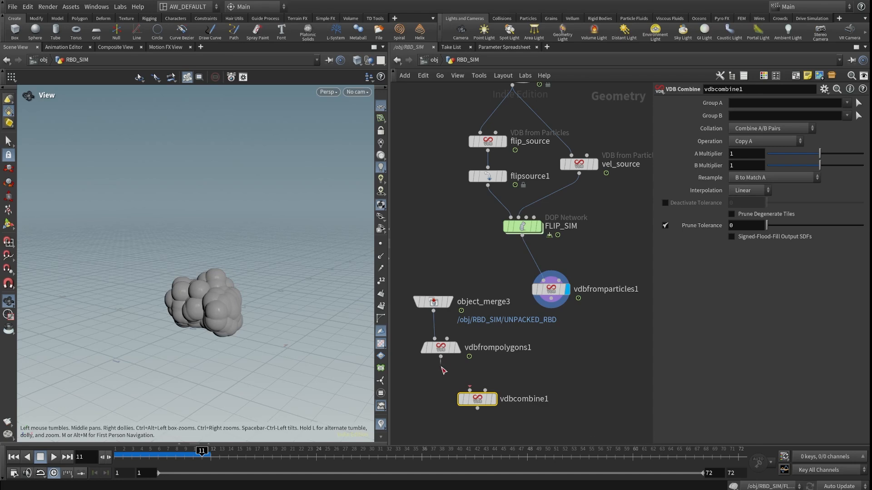
pyautogui.moveTo(441, 358); pyautogui.dragTo(470, 390)
pyautogui.moveTo(552, 301); pyautogui.dragTo(486, 391)
pyautogui.click(494, 400)
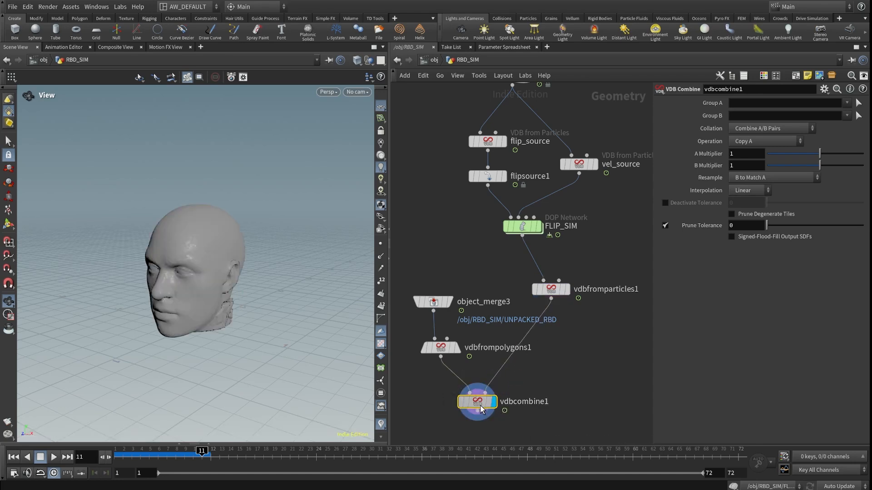
pyautogui.moveTo(226, 257); pyautogui.dragTo(212, 242)
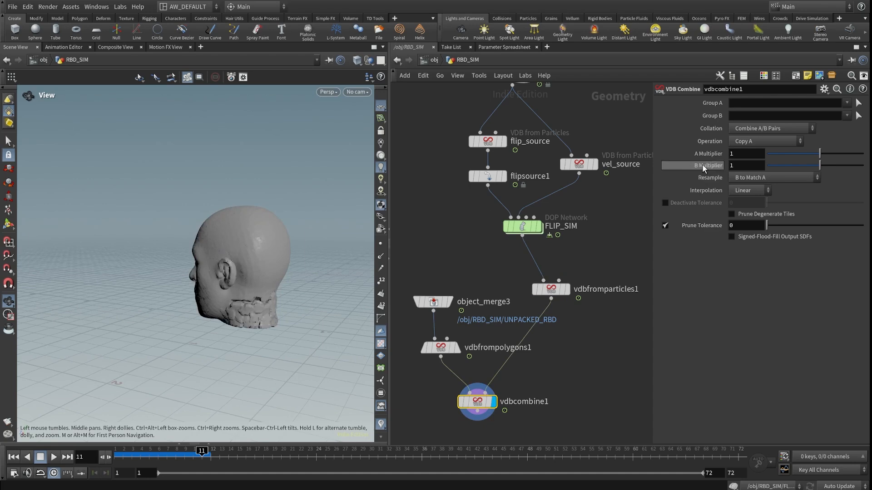
# Set vdbcombine1's Operation to Minimum and inspect the merged head and fluid surface from several angles.
pyautogui.click(769, 129)
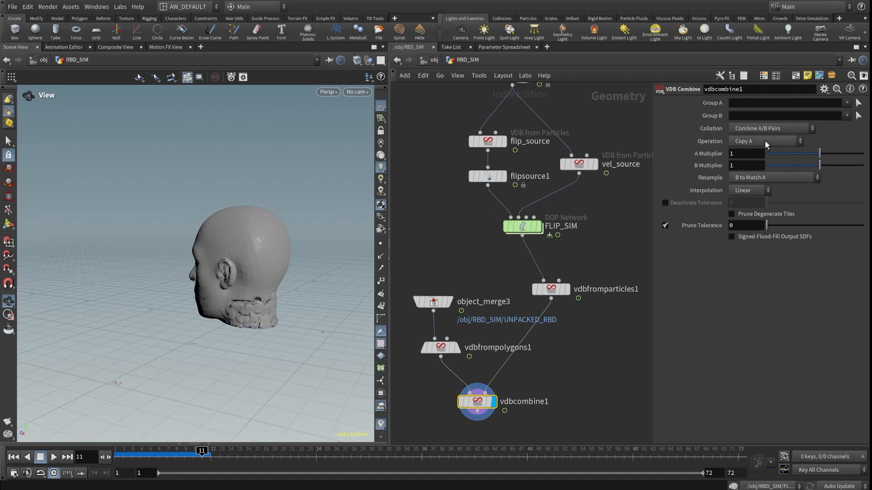
pyautogui.click(765, 140)
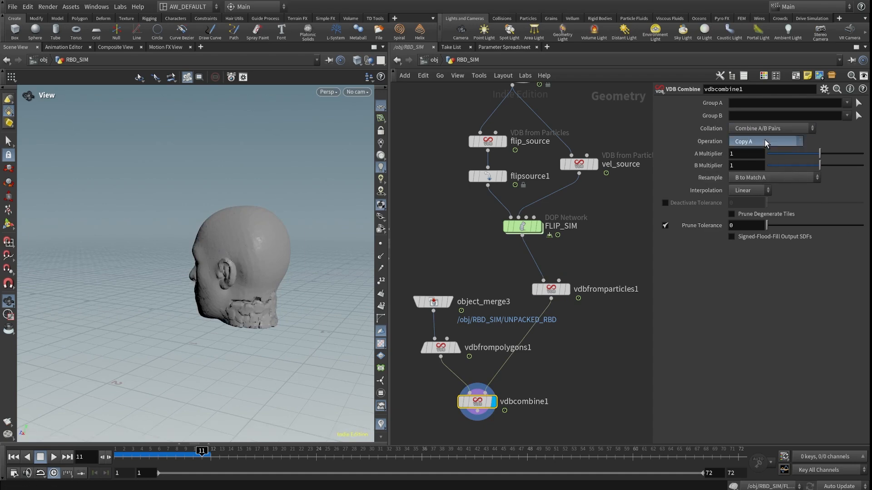
pyautogui.click(764, 235)
pyautogui.moveTo(253, 270); pyautogui.dragTo(330, 269, button='right')
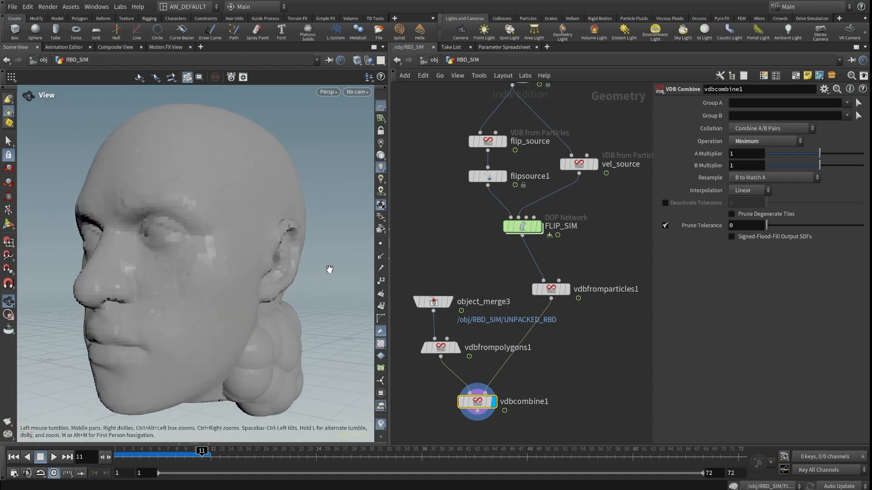
pyautogui.moveTo(330, 269); pyautogui.dragTo(307, 278)
pyautogui.moveTo(307, 279); pyautogui.dragTo(181, 266, button='right')
pyautogui.moveTo(181, 267); pyautogui.dragTo(308, 326)
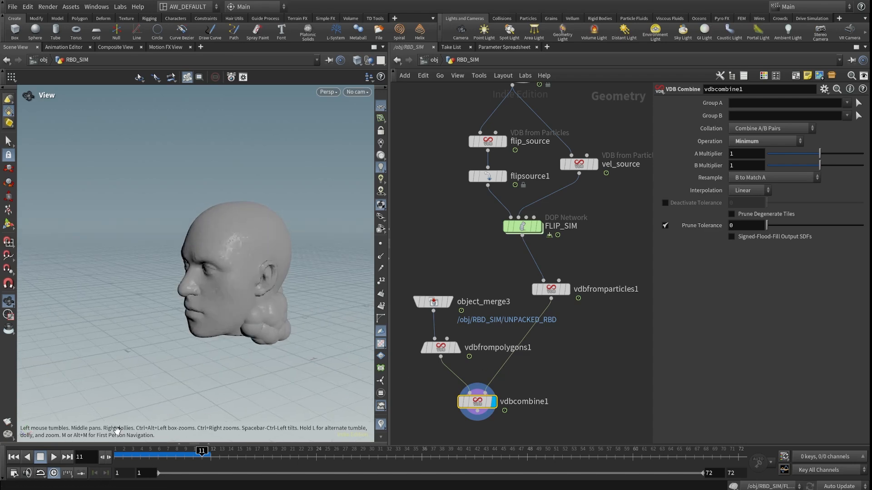
# Return to frame 1 and link set_pscale's Pscale to the Particle Separation of flipobject1 inside FLIP_SIM with a relative reference.
pyautogui.click(14, 457)
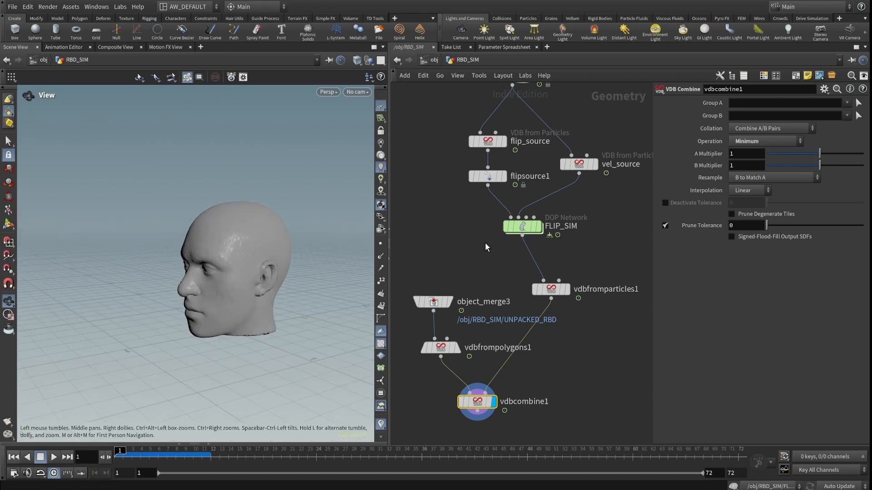
pyautogui.moveTo(471, 173); pyautogui.dragTo(497, 291, button='middle')
pyautogui.moveTo(502, 171); pyautogui.dragTo(495, 218, button='middle')
pyautogui.scroll(-3, 498, 246)
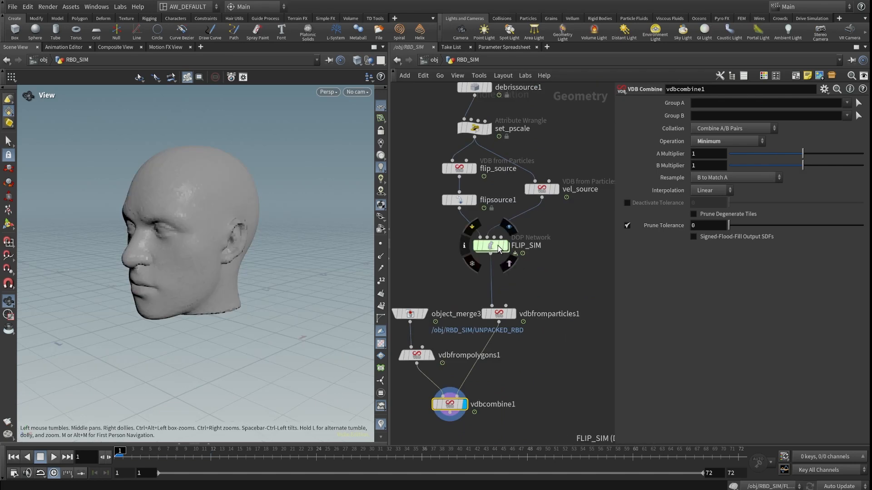
pyautogui.doubleClick(497, 245)
pyautogui.click(468, 242)
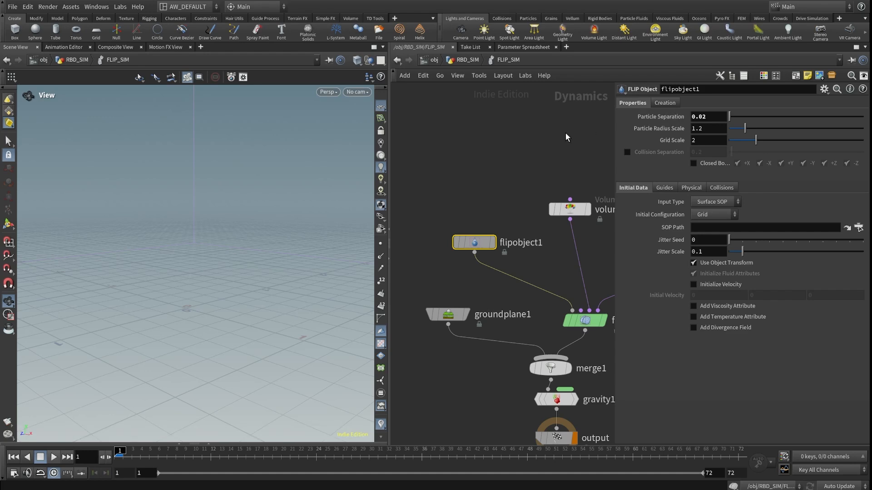
pyautogui.click(466, 61)
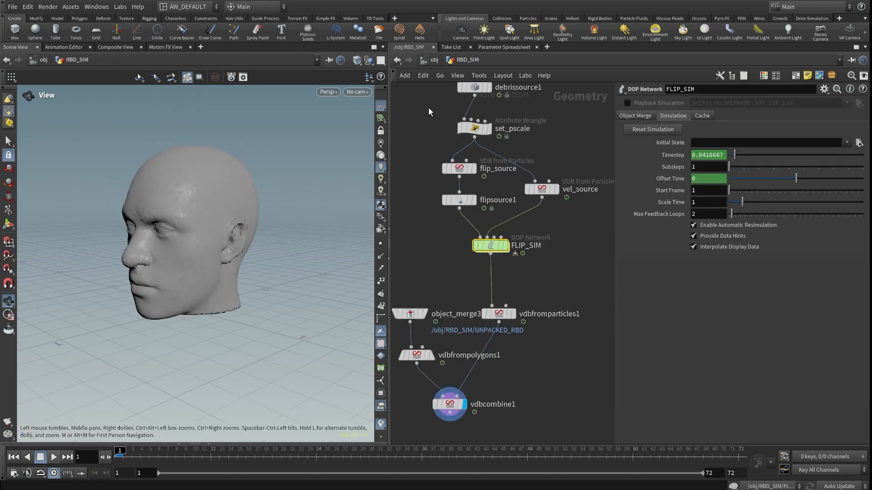
pyautogui.click(472, 148)
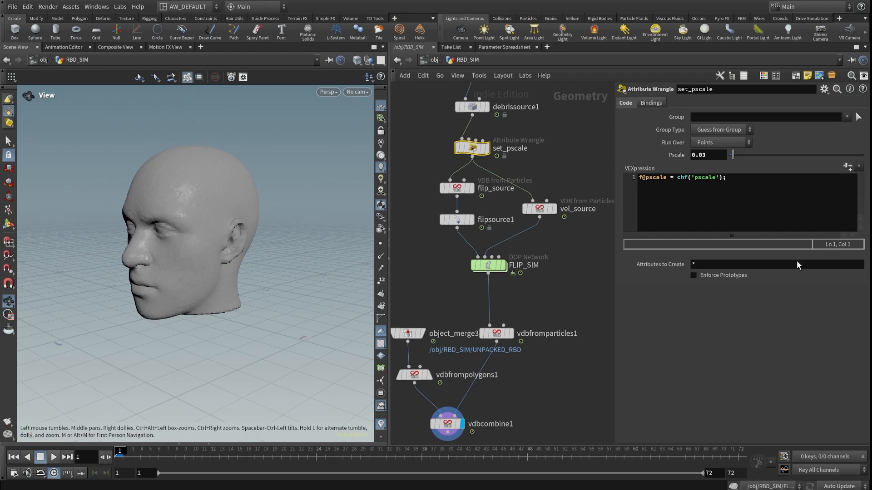
pyautogui.write('ch("../FLIP_SIM/flipsolver1/particlesep")')
pyautogui.click(672, 156)
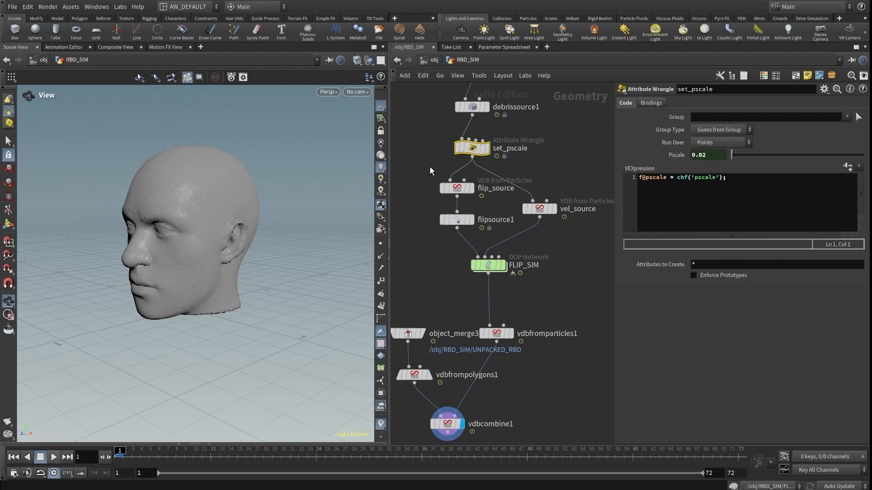
# Set the Voxel Size of flip_source, vel_source and flipsource1 to the expression ch("../FLIP_SIM/flipobject1/particlesep").
pyautogui.click(457, 187)
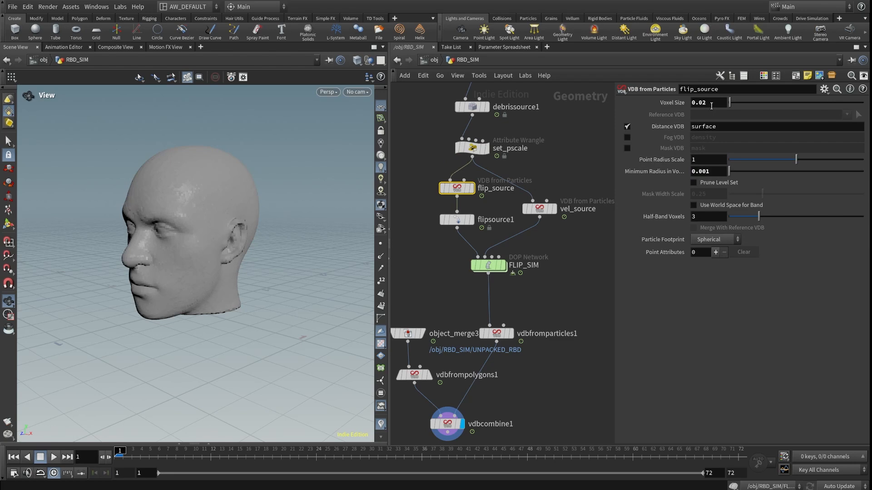
pyautogui.write('ch("../FLIP_SIM/flipobject1/particlesep")')
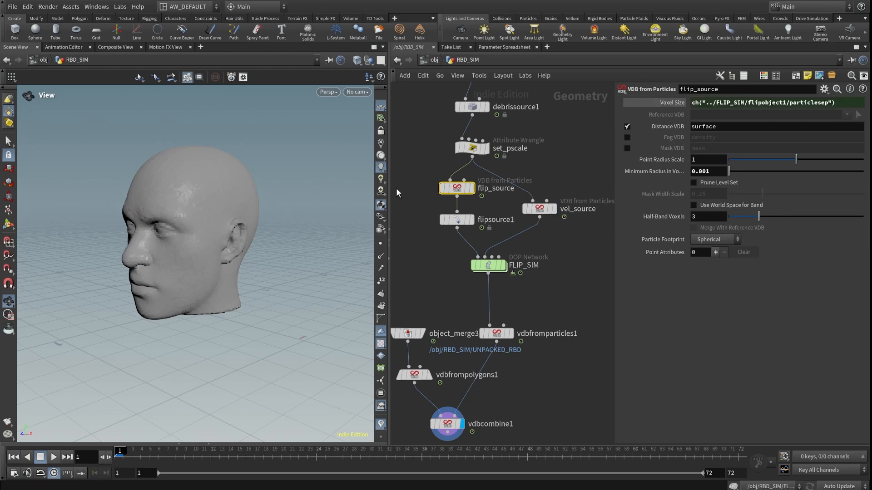
pyautogui.click(539, 208)
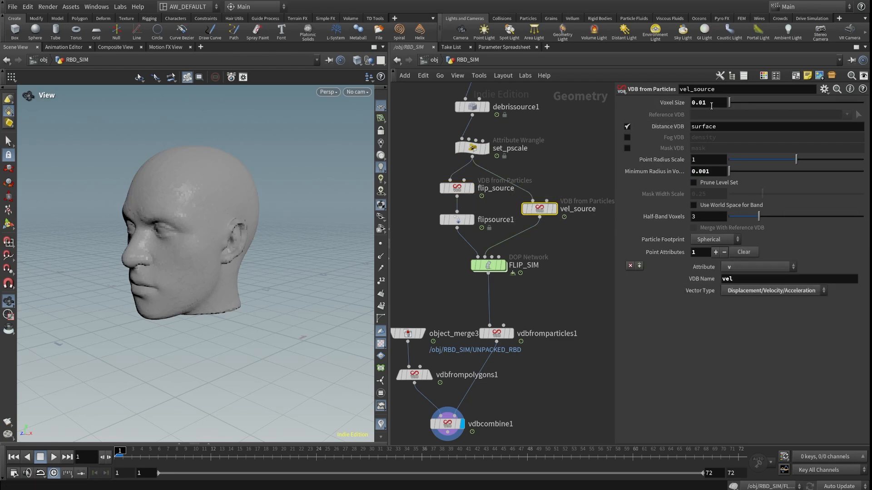
pyautogui.write('ch("../FLIP_SIM/flipobject1/particlesep")')
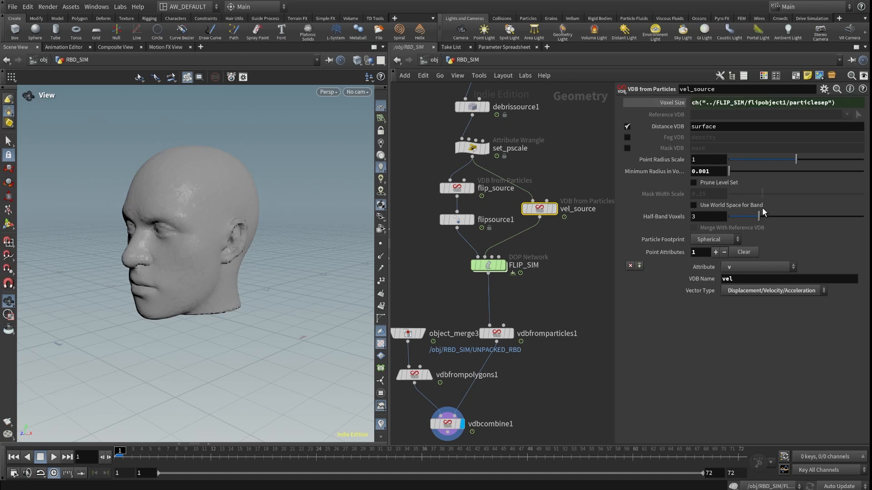
pyautogui.click(456, 219)
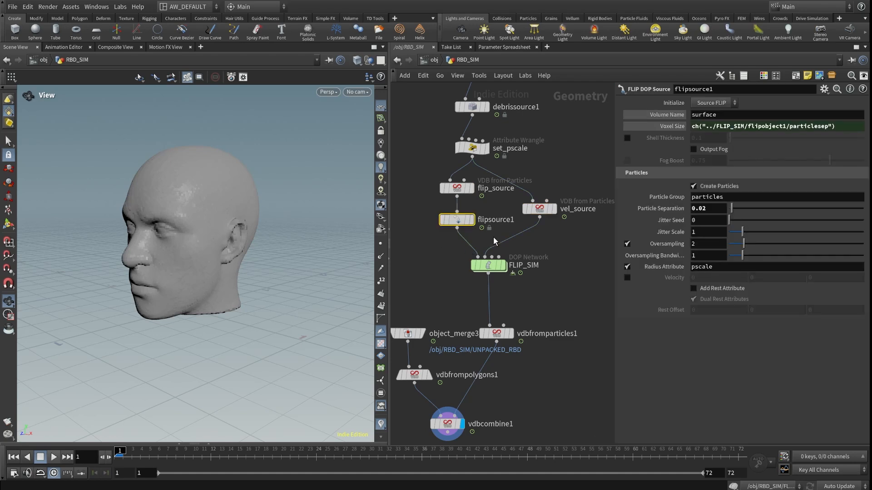
pyautogui.click(671, 127)
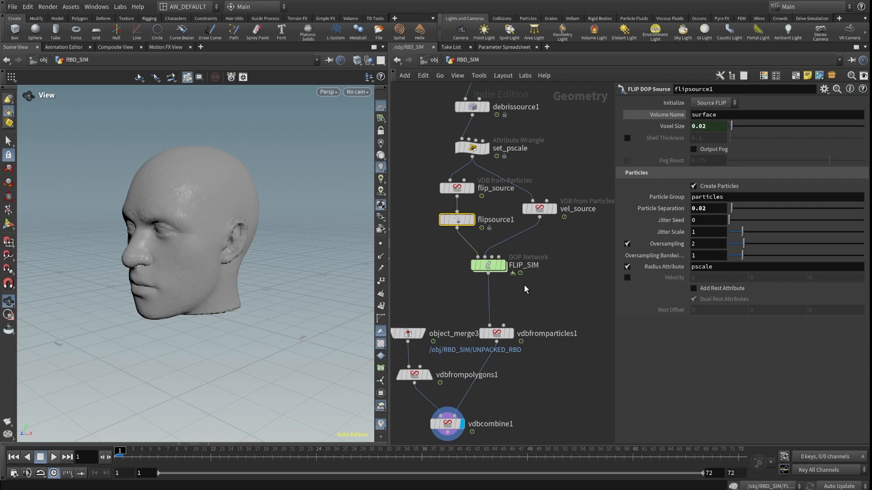
# Add and display a VDB Smooth SDF node after vdbcombine1, with Iterations set to 2.
pyautogui.click(487, 287)
pyautogui.moveTo(490, 406); pyautogui.dragTo(519, 330, button='middle')
pyautogui.click(476, 355)
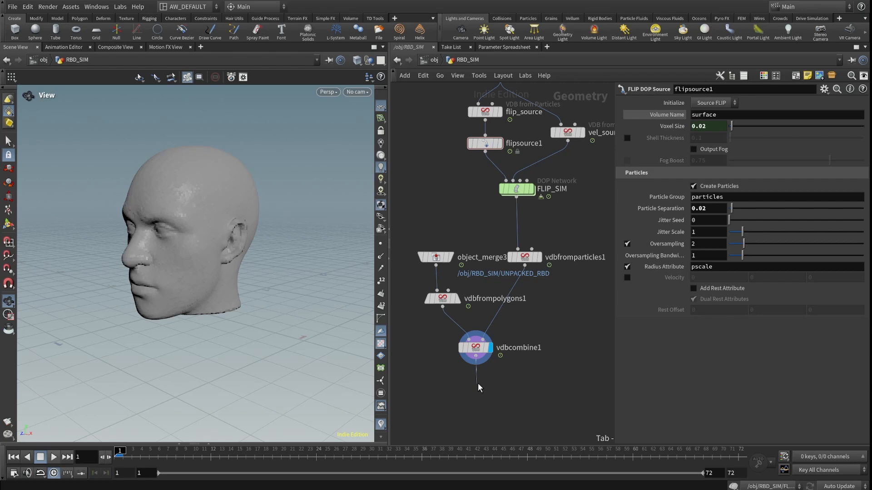
pyautogui.click(478, 387)
pyautogui.click(491, 384)
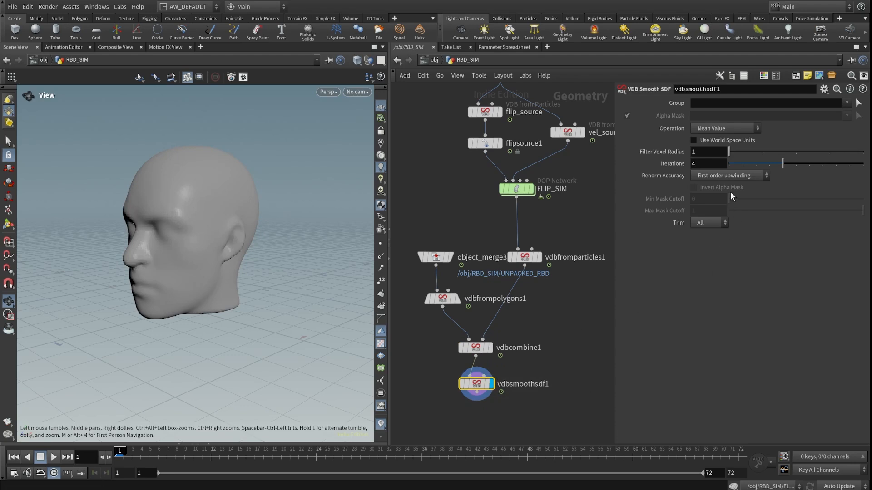
pyautogui.click(714, 164)
pyautogui.write('2')
pyautogui.press('Return')
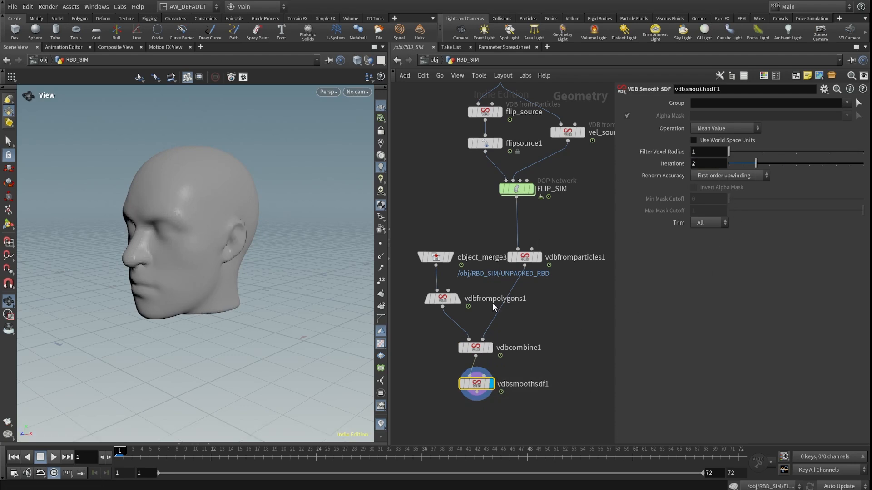
# Play the simulation up to frame 23 and examine the smoothed fluid surface spreading around the head.
pyautogui.click(50, 458)
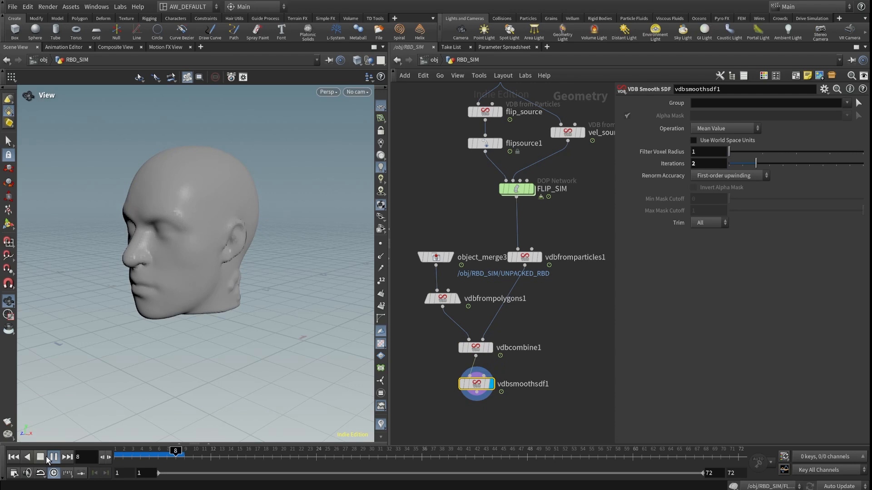
pyautogui.click(41, 457)
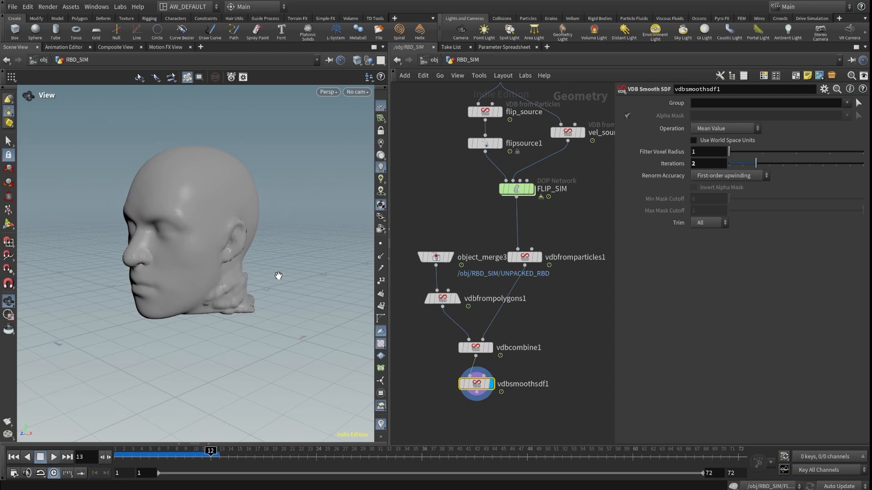
pyautogui.moveTo(279, 275); pyautogui.dragTo(236, 278)
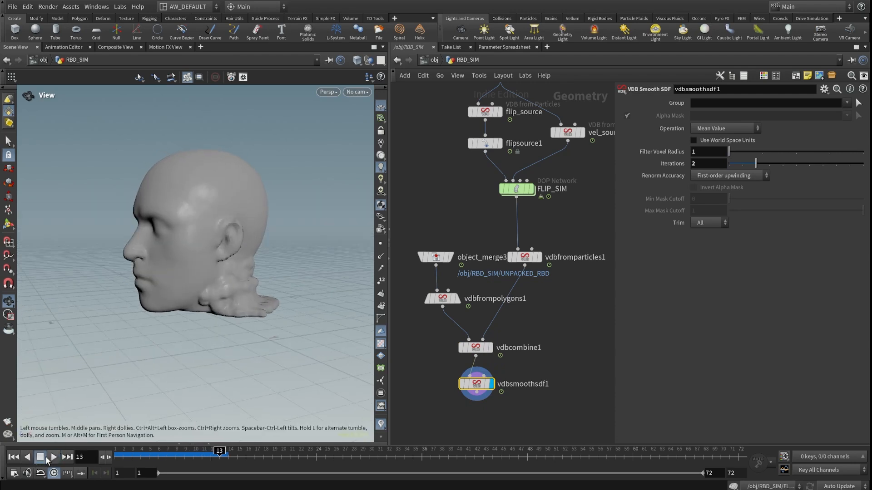
pyautogui.click(53, 457)
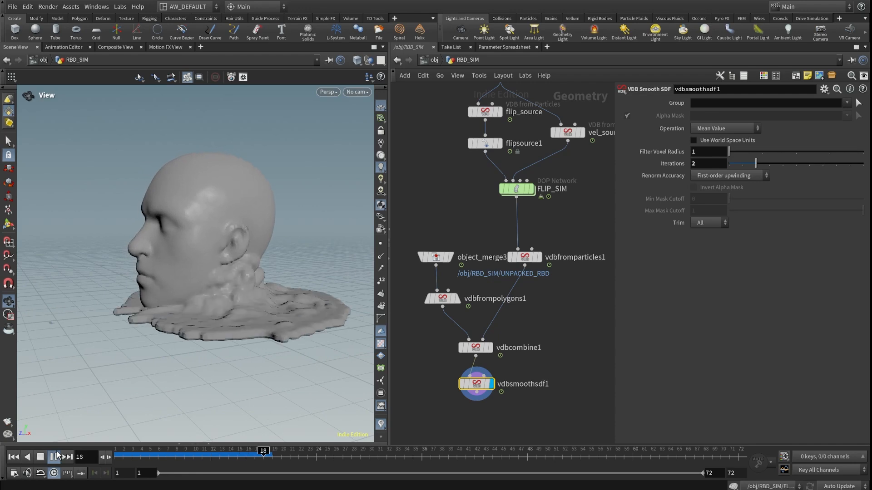
pyautogui.click(40, 457)
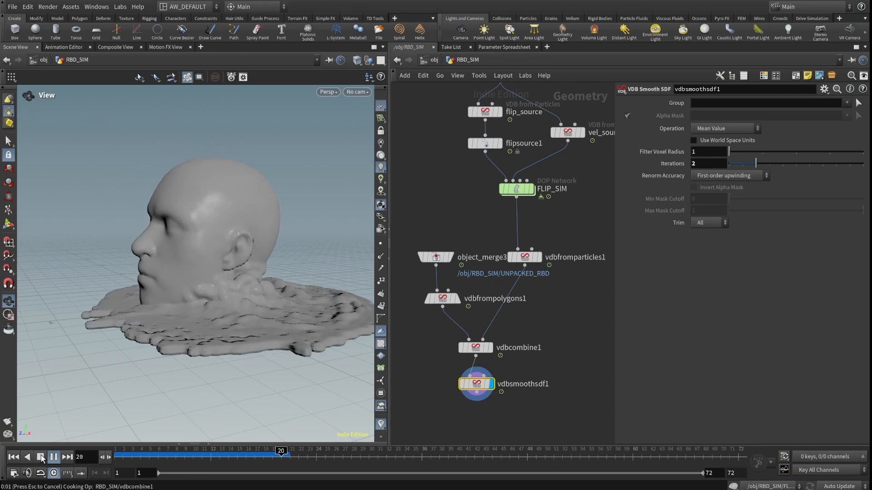
pyautogui.moveTo(232, 261); pyautogui.dragTo(268, 269)
pyautogui.moveTo(269, 269); pyautogui.dragTo(165, 241, button='right')
pyautogui.moveTo(168, 254); pyautogui.dragTo(124, 278, button='middle')
pyautogui.moveTo(123, 277); pyautogui.dragTo(191, 264, button='right')
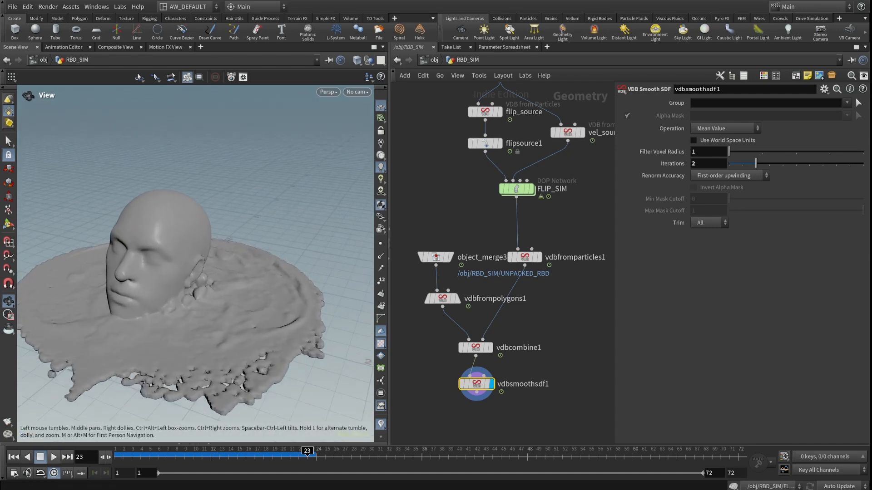
# Return to frame 1 and set the Time Scale of flipsolver1 inside FLIP_SIM to 0.5.
pyautogui.click(13, 457)
pyautogui.doubleClick(518, 189)
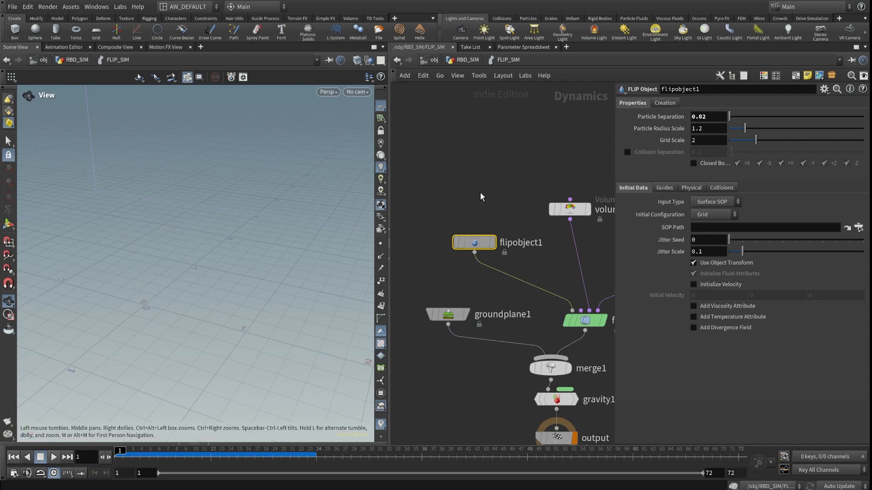
pyautogui.press('h')
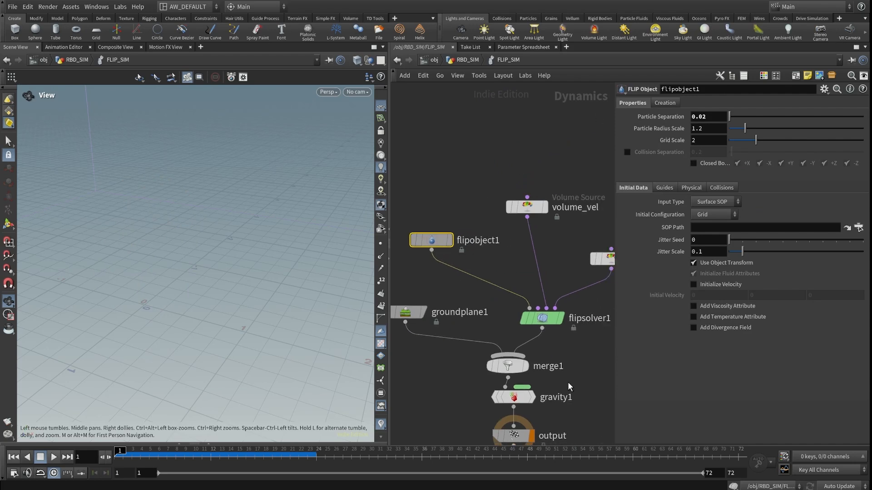
pyautogui.scroll(-2, 565, 355)
pyautogui.moveTo(566, 348); pyautogui.dragTo(553, 311, button='middle')
pyautogui.click(542, 289)
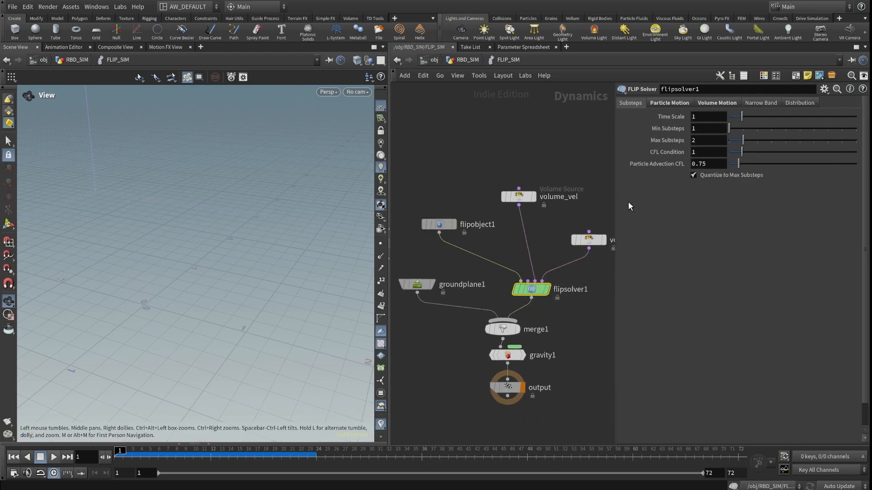
pyautogui.click(715, 116)
pyautogui.write('0.')
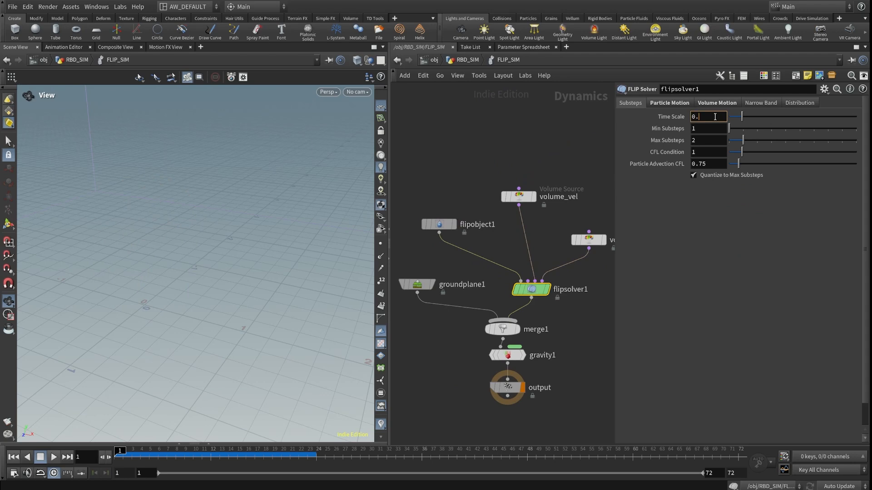
pyautogui.write('5')
pyautogui.press('Return')
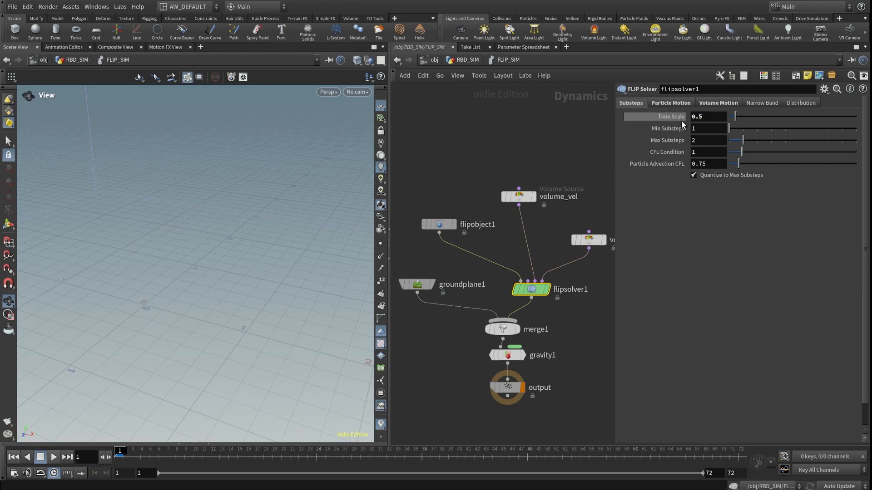
# Review flipsolver1's Particle Motion and Volume Motion settings, and return to the RBD_SIM network with the head framed in view.
pyautogui.click(674, 104)
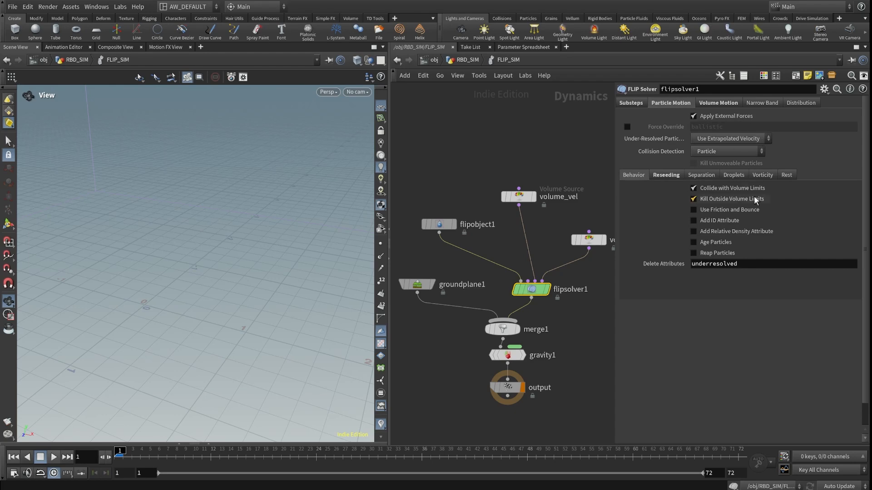
pyautogui.click(718, 101)
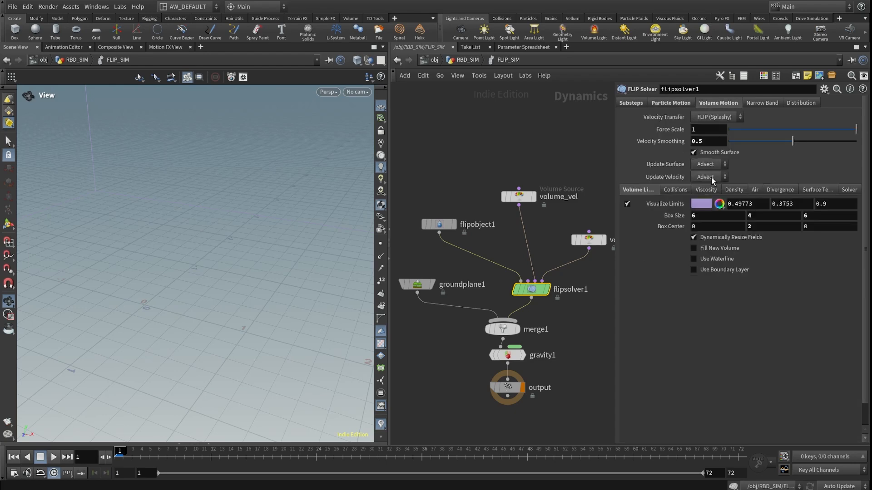
pyautogui.click(472, 62)
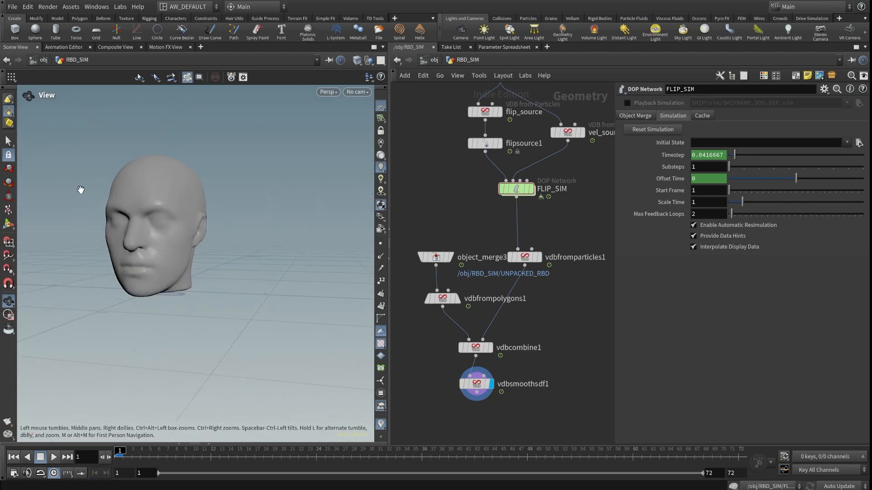
pyautogui.moveTo(138, 175); pyautogui.dragTo(172, 194)
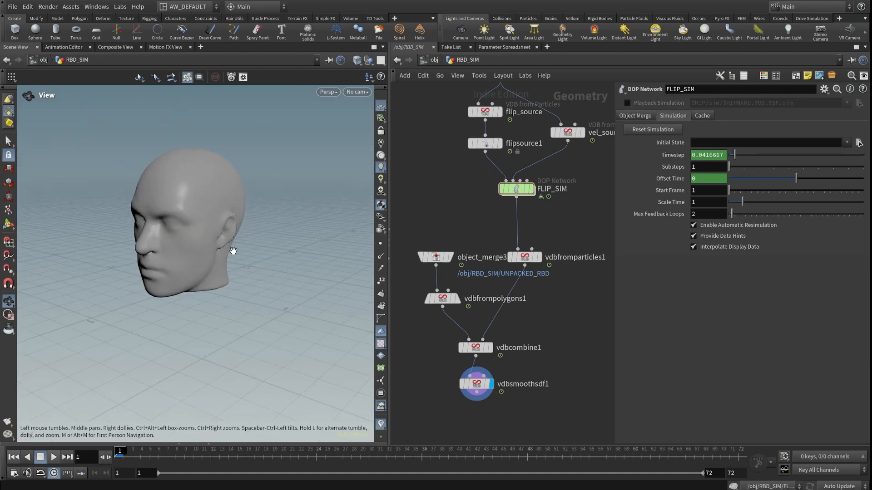
pyautogui.moveTo(226, 222); pyautogui.dragTo(191, 227)
pyautogui.scroll(3, 258, 205)
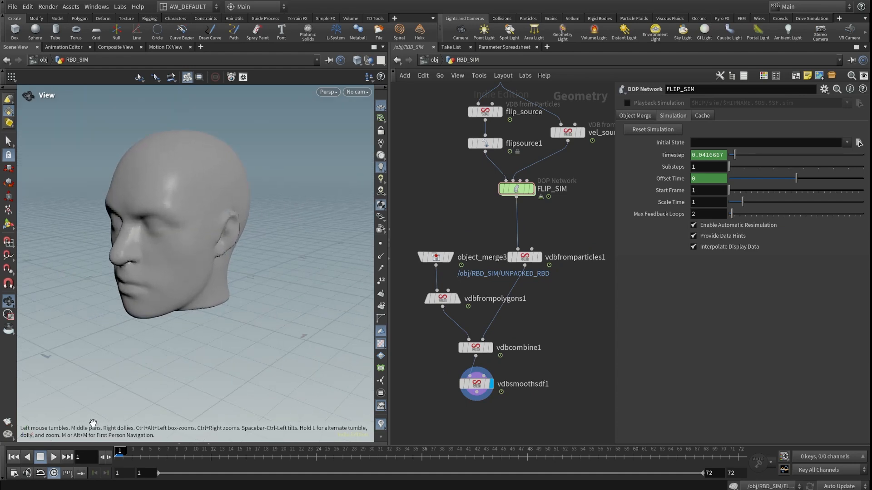
# Preview the simulation from frame 1, and set the Voxel Size of vdbfrompolygons1 to 0.005, checking vdbfromparticles1's linked voxel size.
pyautogui.click(52, 458)
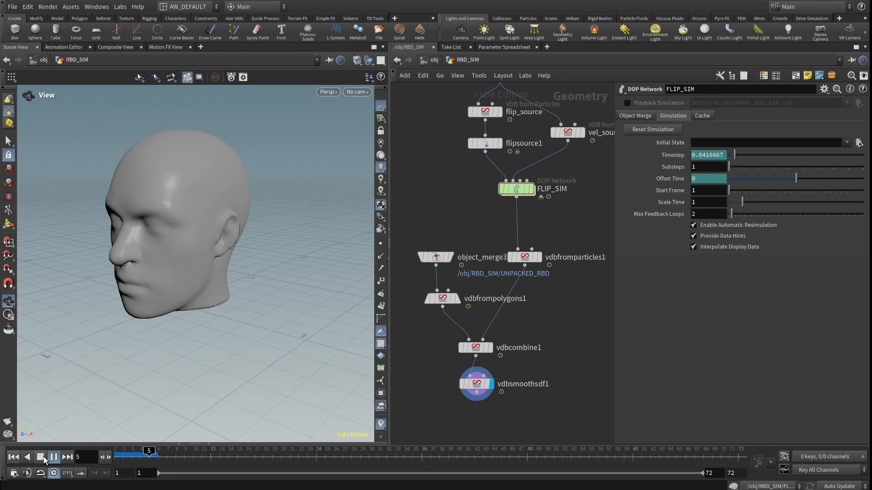
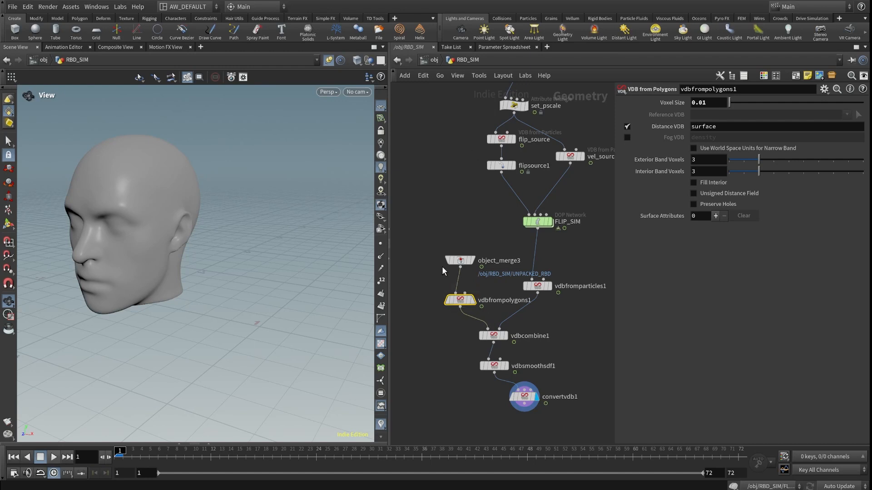
pyautogui.moveTo(459, 260)
pyautogui.mouseDown()
pyautogui.moveTo(450, 268)
pyautogui.moveTo(489, 311)
pyautogui.mouseUp()
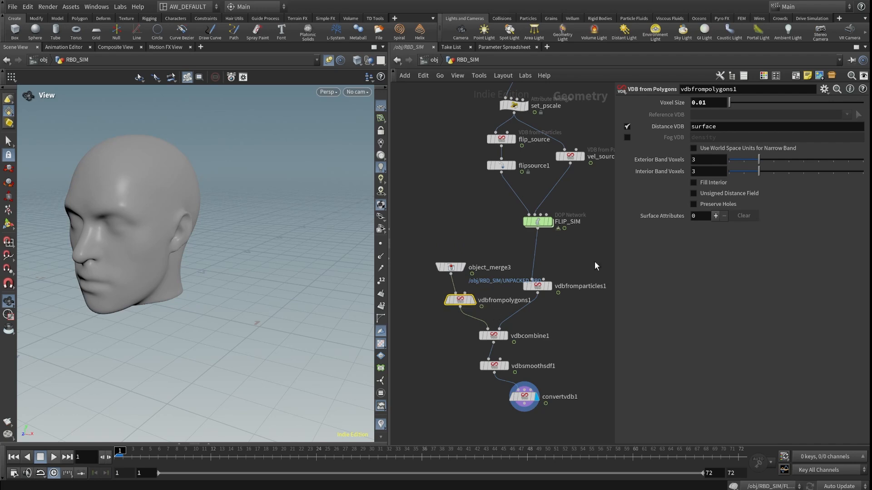
pyautogui.moveTo(703, 106); pyautogui.dragTo(714, 106)
pyautogui.write('05')
pyautogui.press('Return')
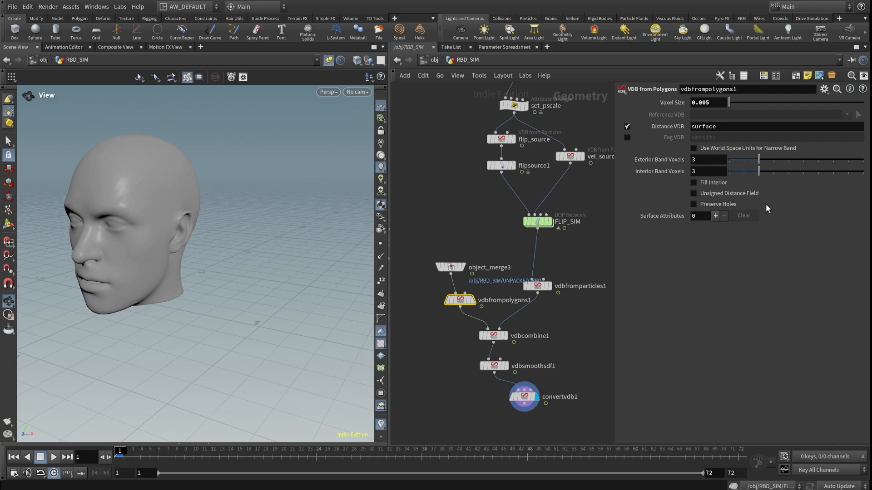
pyautogui.click(535, 280)
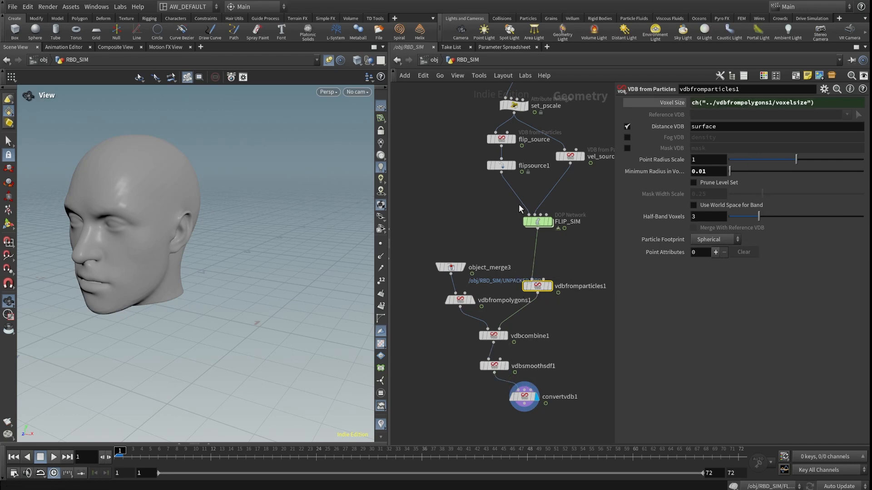
# Compare flipsource1's settings with flipobject1 inside FLIP_SIM, copy flipobject1's Particle Separation parameter, and return to the RBD_SIM network.
pyautogui.scroll(3, 500, 223)
pyautogui.click(495, 231)
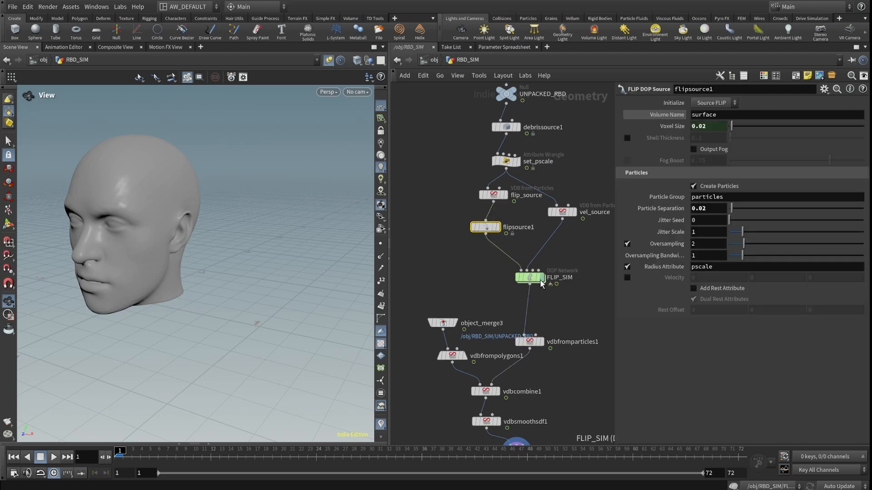
pyautogui.doubleClick(531, 276)
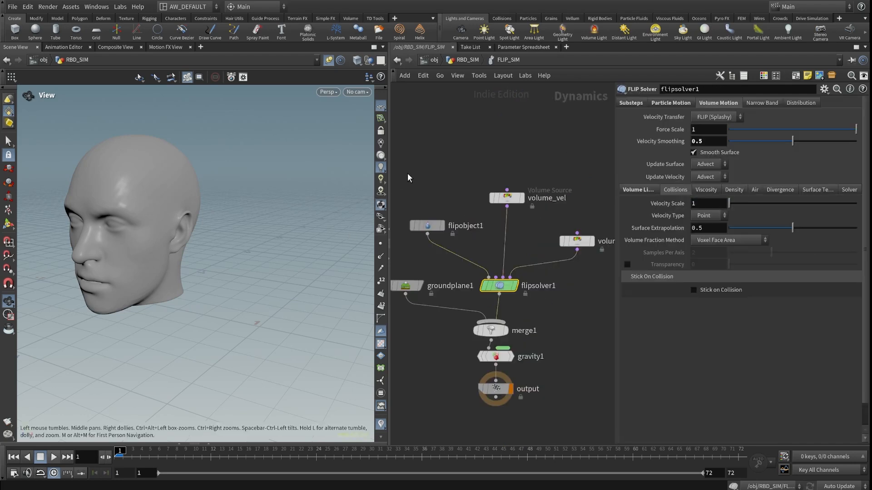
pyautogui.click(427, 226)
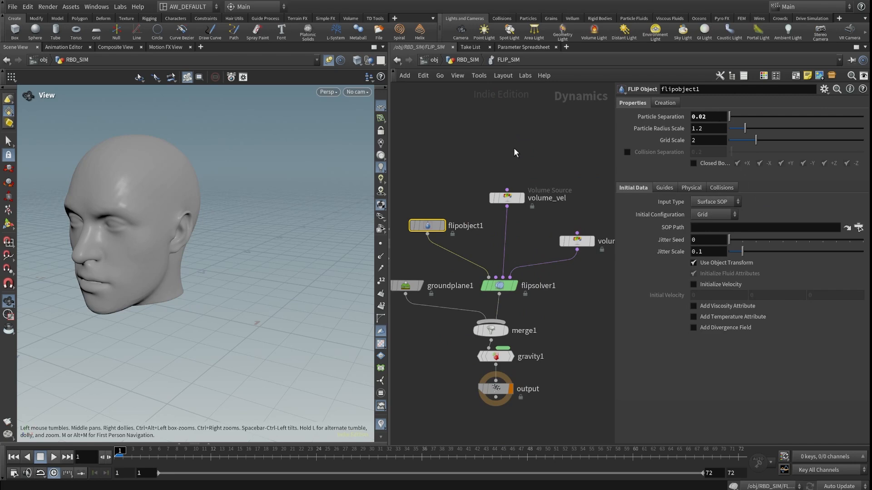
pyautogui.click(462, 61)
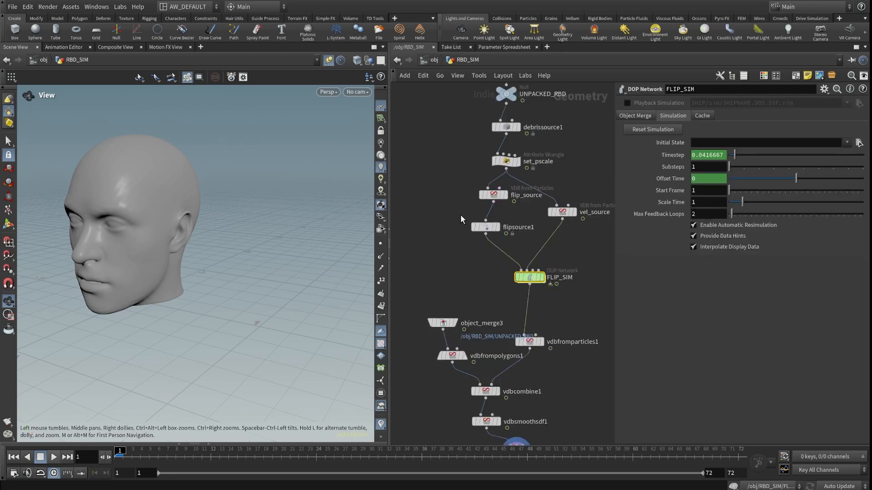
# Set flipsource1's Particle Separation to the expression ch("../FLIP_SIM/flipobject1/particlesep")*0.5.
pyautogui.click(485, 227)
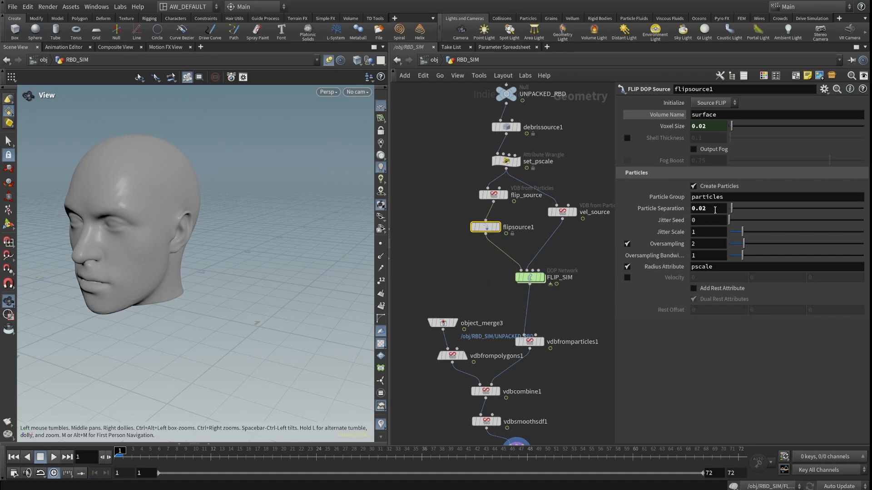
pyautogui.click(769, 315)
pyautogui.click(844, 209)
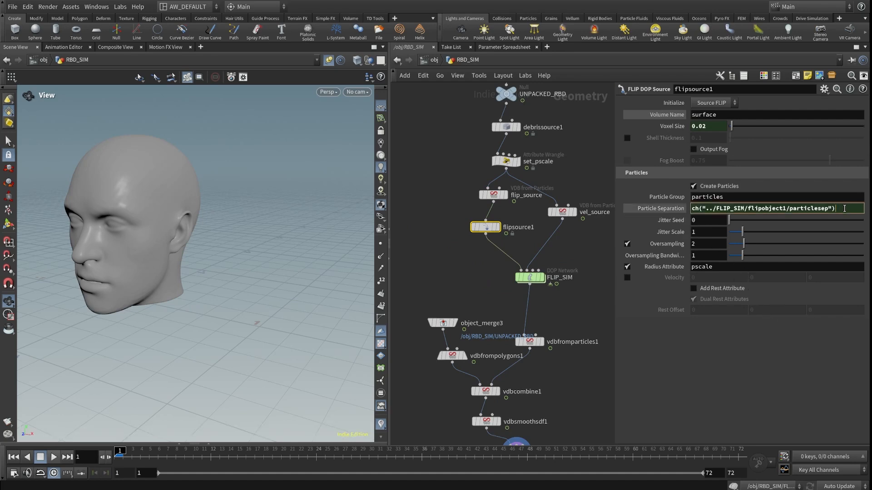
pyautogui.write('*0.5')
pyautogui.press('Return')
pyautogui.click(652, 208)
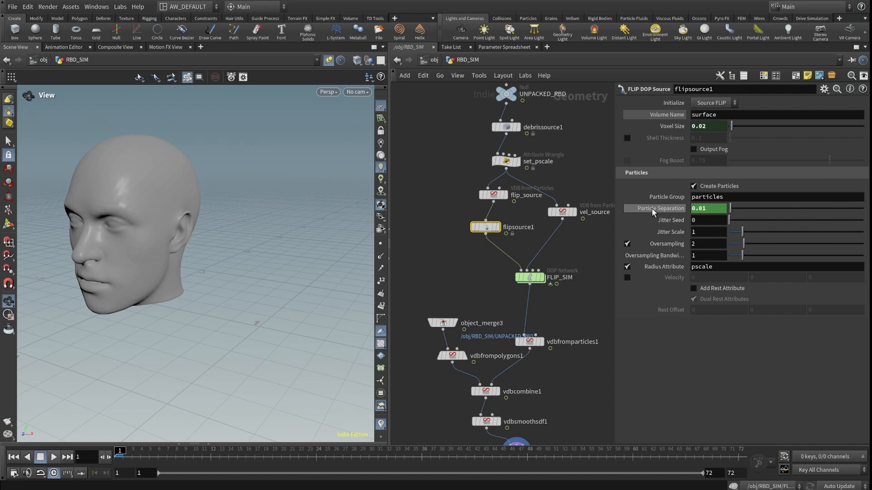
# Align flip_source above flipsource1 and check the expression driving its Voxel Size.
pyautogui.moveTo(498, 197); pyautogui.dragTo(490, 199)
pyautogui.click(488, 200)
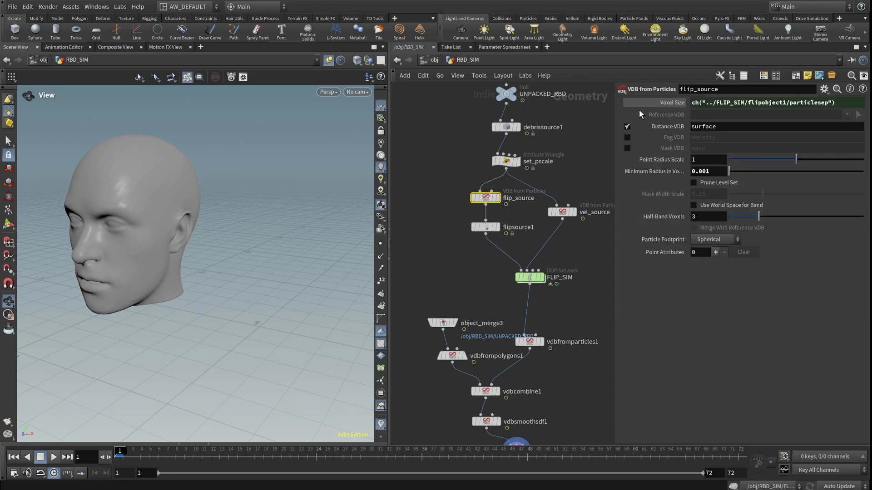
pyautogui.click(656, 101)
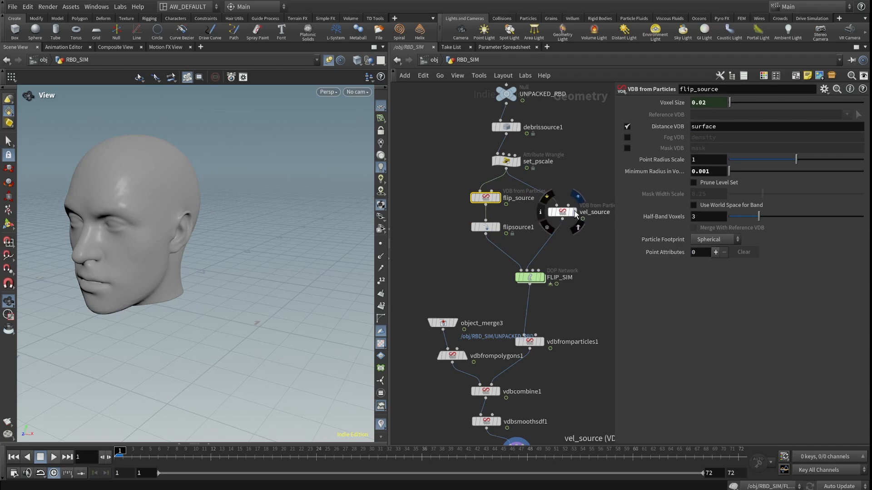
# Enable Stick on Collision in the Volume Motion collision settings of flipsolver1 inside FLIP_SIM, and return to the RBD_SIM network.
pyautogui.doubleClick(530, 276)
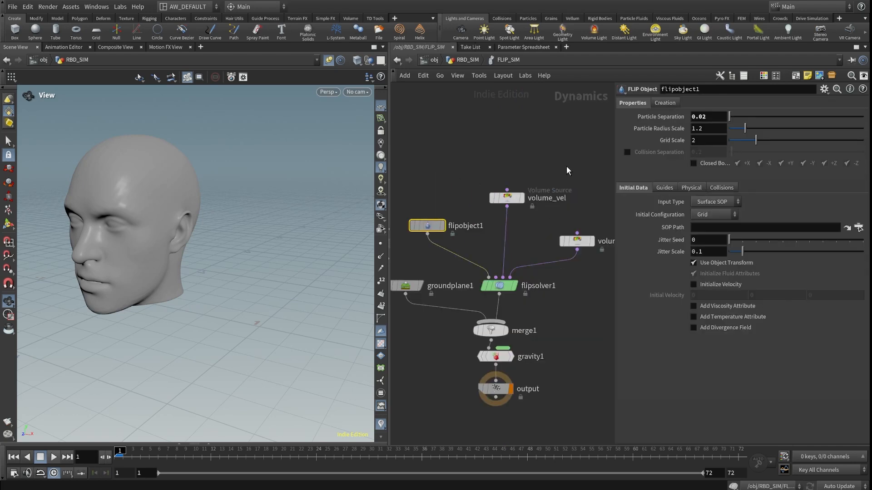
pyautogui.click(511, 283)
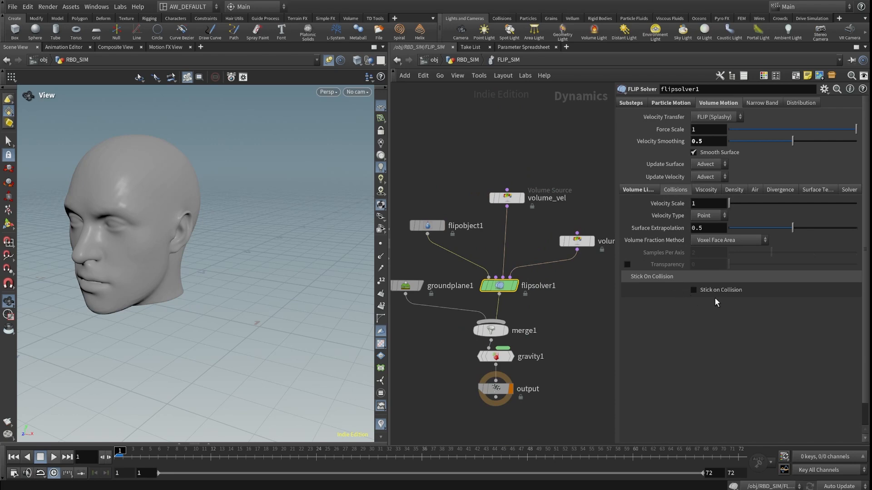
pyautogui.click(692, 290)
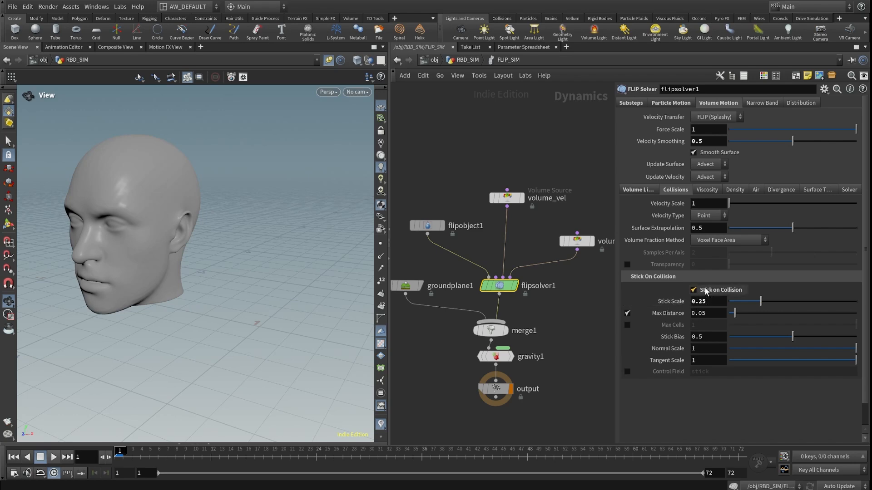
pyautogui.click(670, 103)
pyautogui.click(468, 60)
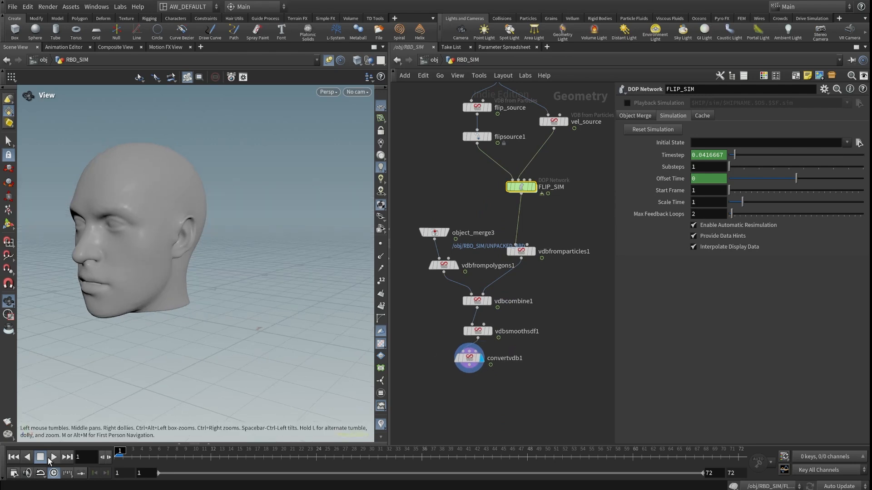
# Play the simulation up to frame 24 and examine the fluid mesh around the neck up close.
pyautogui.click(54, 456)
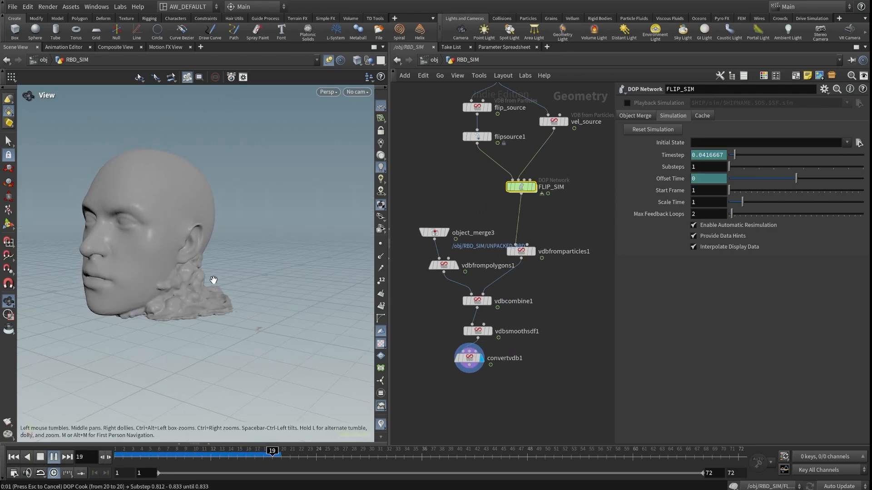
pyautogui.moveTo(210, 281); pyautogui.dragTo(234, 365)
pyautogui.moveTo(190, 221); pyautogui.dragTo(175, 237)
pyautogui.press('Escape')
pyautogui.scroll(5, 191, 213)
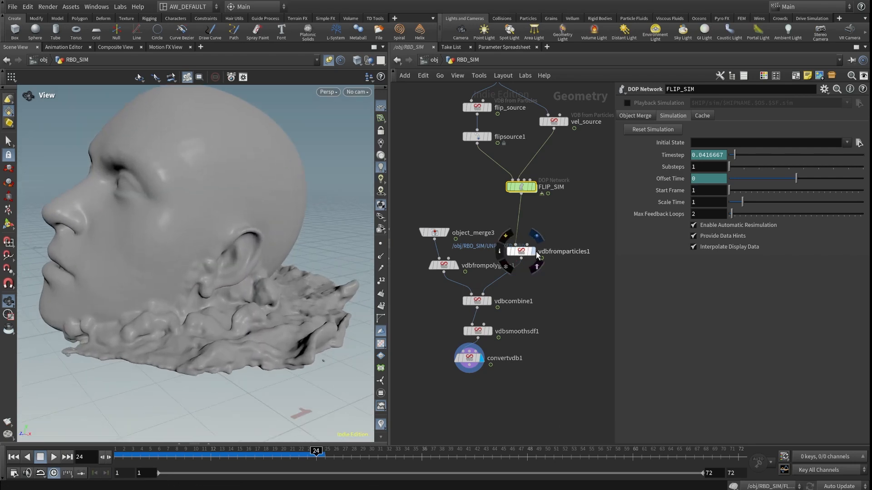
# Display vdbfromparticles1, and insert and display a VDB Reshape SDF node between it and vdbcombine1.
pyautogui.click(526, 256)
pyautogui.click(525, 256)
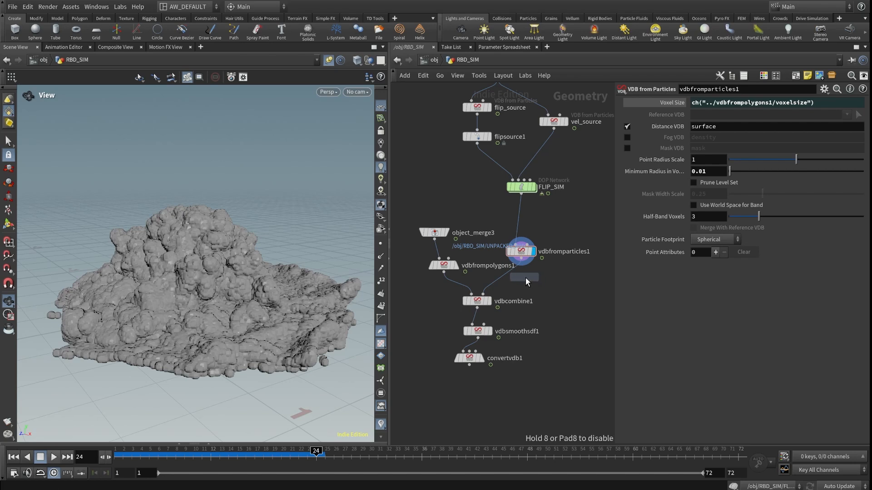
pyautogui.write('reshape')
pyautogui.press('Return')
pyautogui.click(509, 278)
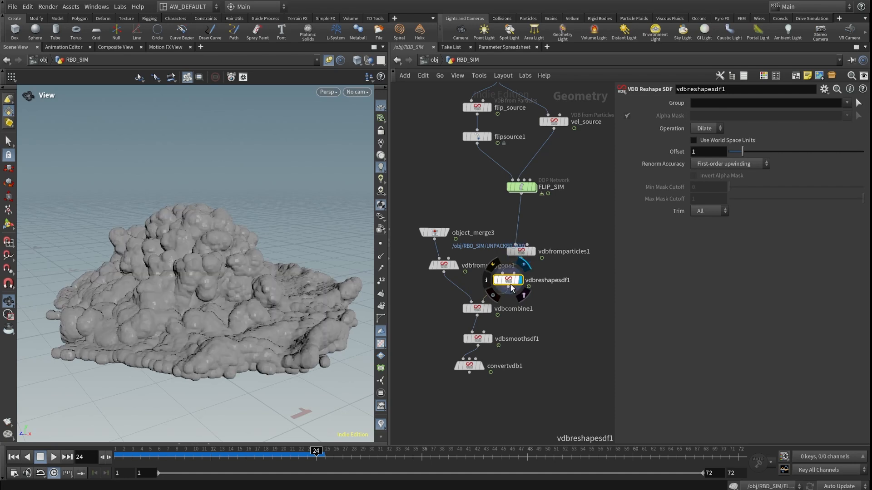
pyautogui.moveTo(511, 288); pyautogui.dragTo(518, 293)
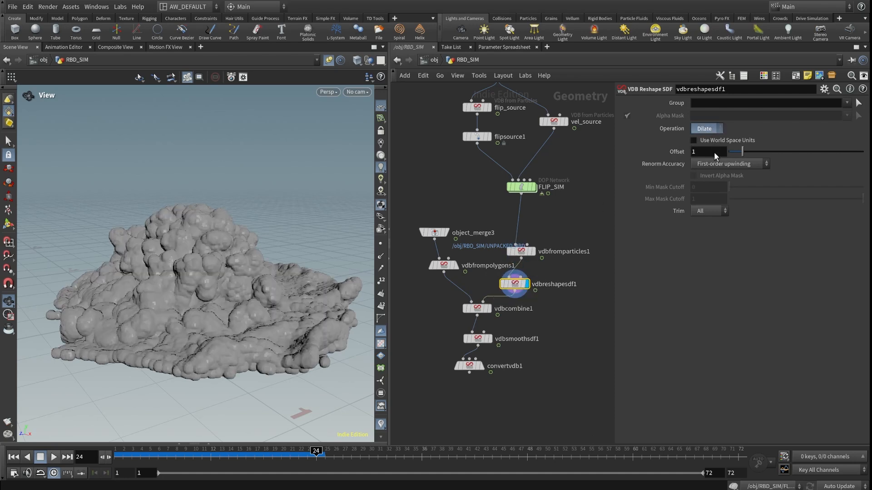
# Set the Operation of vdbreshapesdf1 to Close with an Offset of 4, inspect the surface, and display convertvdb1.
pyautogui.click(711, 175)
pyautogui.click(715, 153)
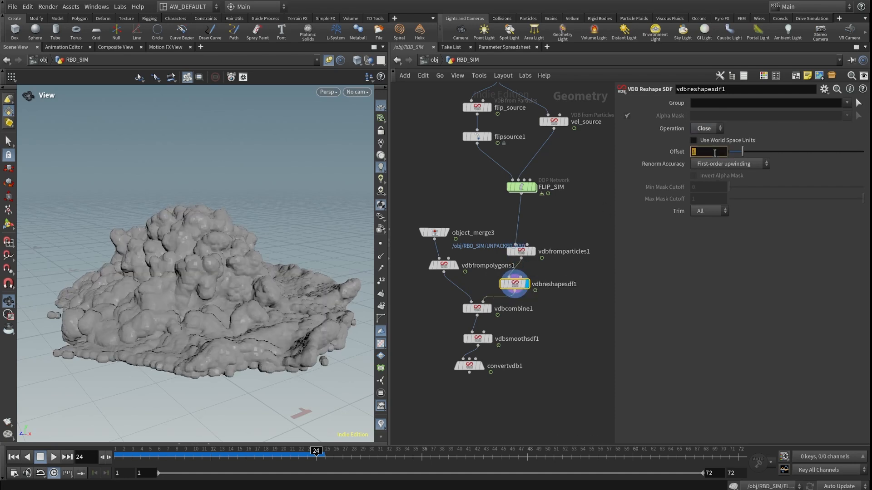
pyautogui.write('4')
pyautogui.press('Return')
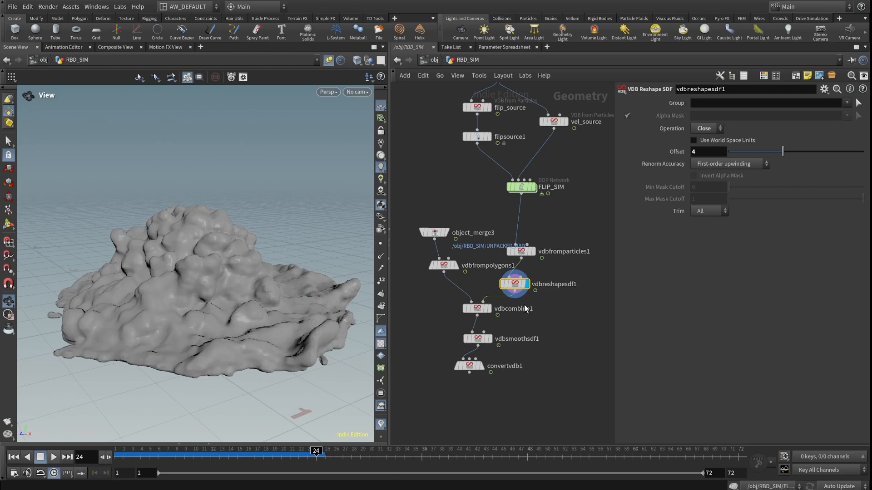
pyautogui.moveTo(146, 241); pyautogui.dragTo(241, 247)
pyautogui.moveTo(299, 258); pyautogui.dragTo(331, 278)
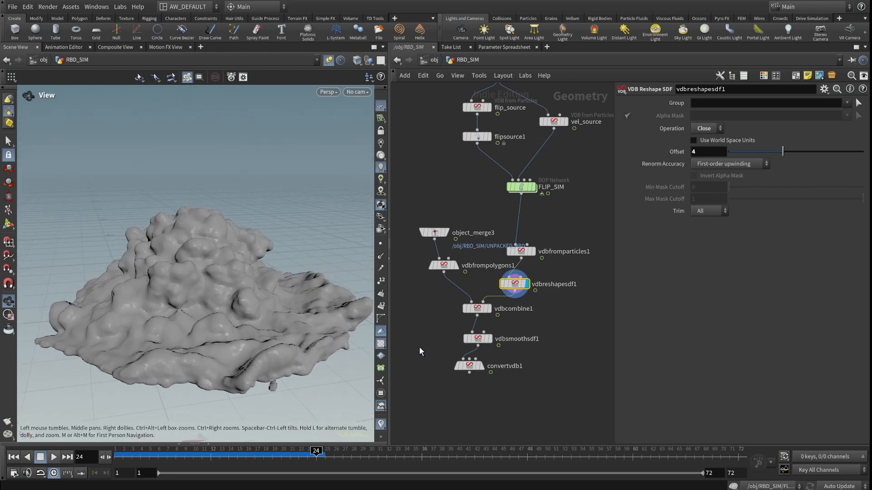
pyautogui.click(481, 367)
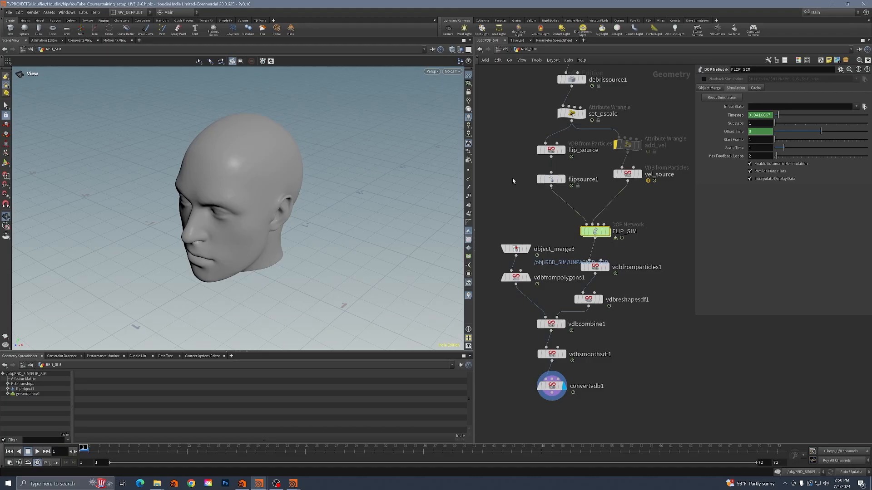
# Comment out the existing pscale line in the set_pscale wrangle's VEXpression and add blank space below it for new code.
pyautogui.moveTo(575, 169); pyautogui.dragTo(538, 259, button='middle')
pyautogui.scroll(4, 538, 259)
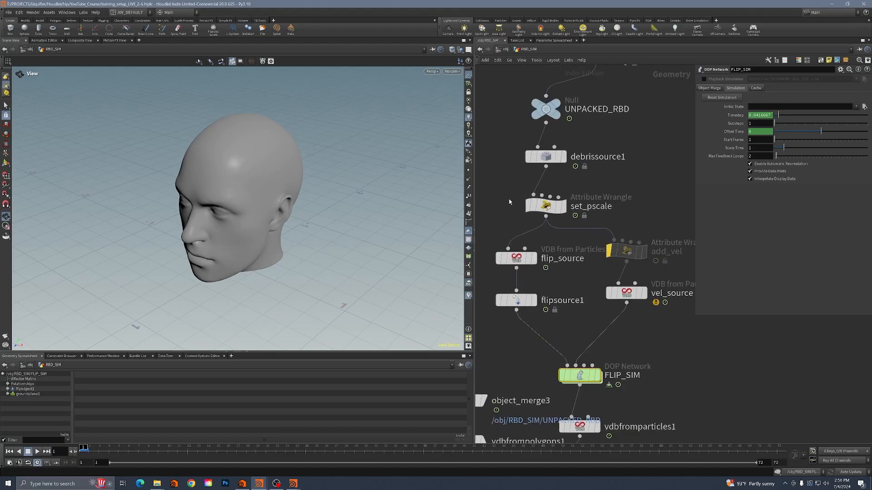
pyautogui.moveTo(528, 167); pyautogui.dragTo(607, 201)
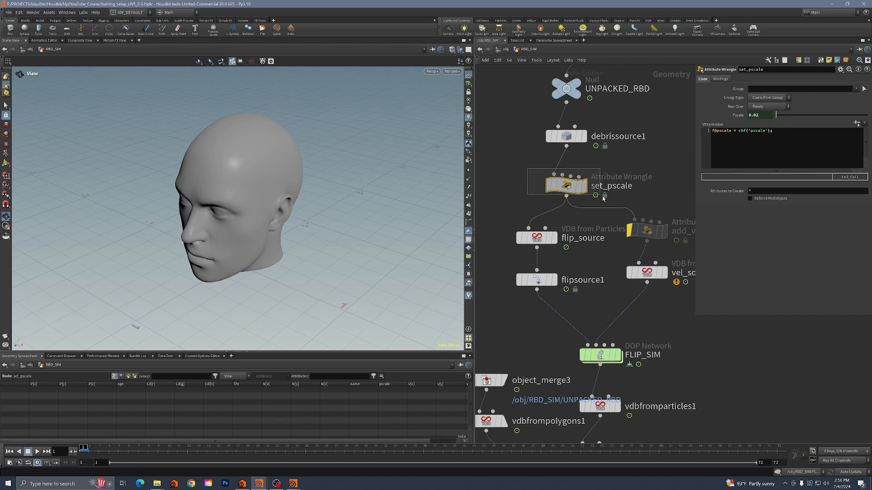
pyautogui.click(778, 133)
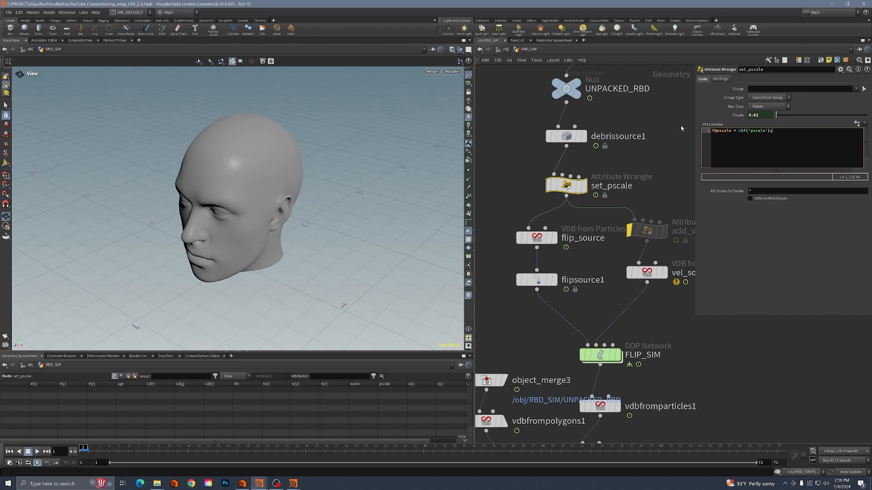
pyautogui.click(716, 148)
pyautogui.write('//')
pyautogui.press('Return')
pyautogui.press('Return')
pyautogui.write('float u ')
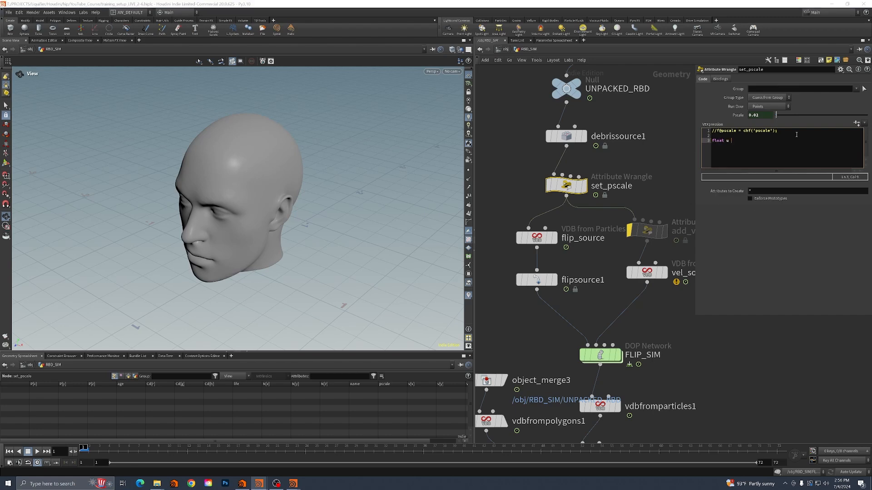
pyautogui.write('= ')
pyautogui.write('fit()')
pyautogui.write('@age')
pyautogui.write(', ')
pyautogui.write('0, ')
pyautogui.write('chf')
pyautogui.write('()')
pyautogui.write("''")
pyautogui.write('max_age')
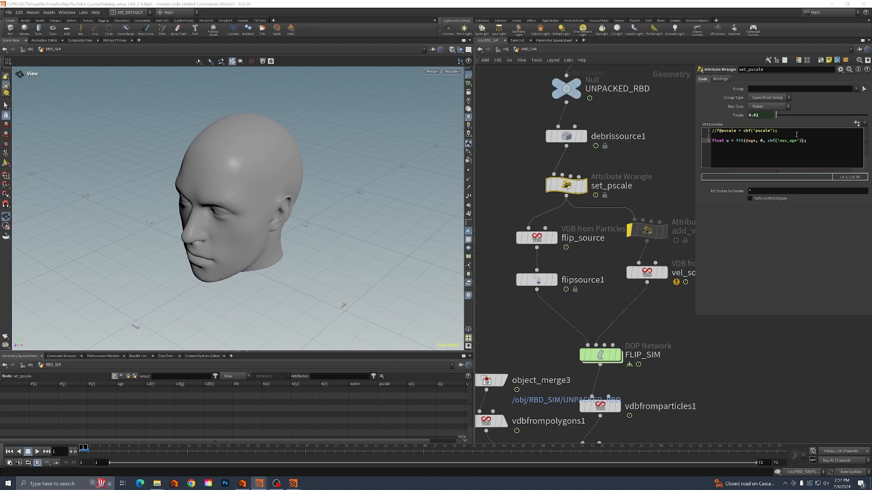
pyautogui.write(', 0, 1')
pyautogui.click(827, 141)
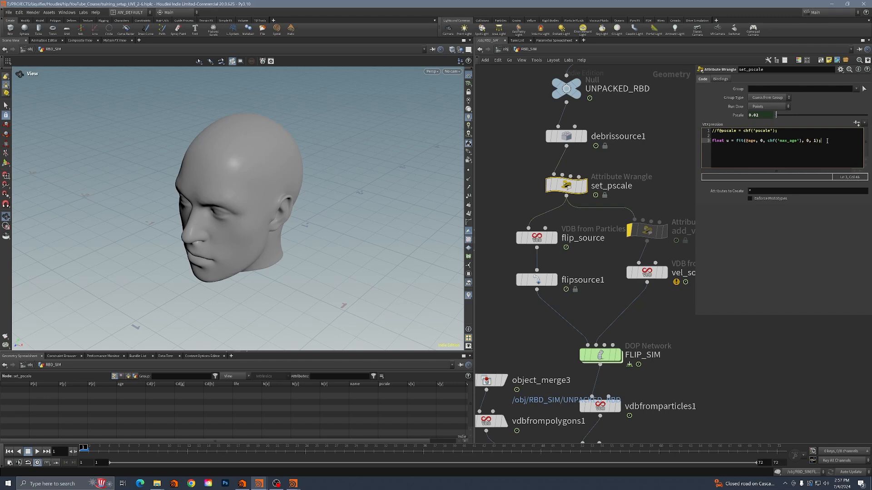
# Add the line float ageramp = chramp('age_ramp', u); below the fit line in the set_pscale wrangle.
pyautogui.press('Return')
pyautogui.write('float ageram')
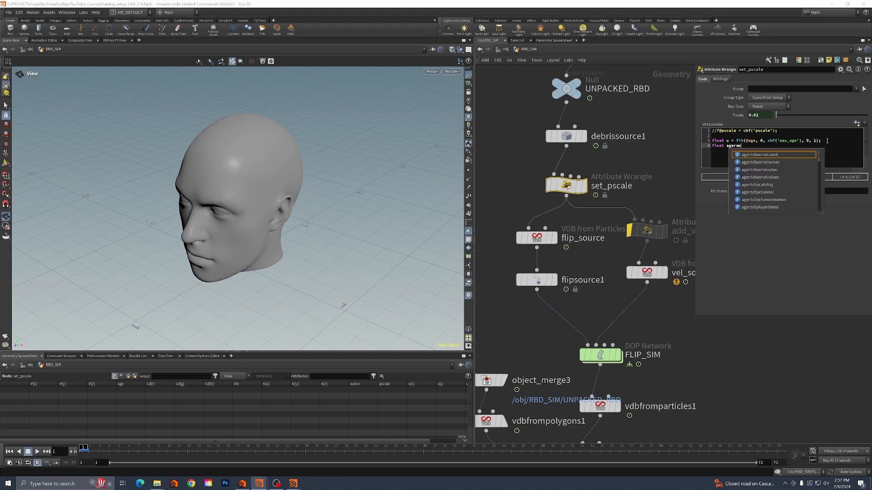
pyautogui.write('p')
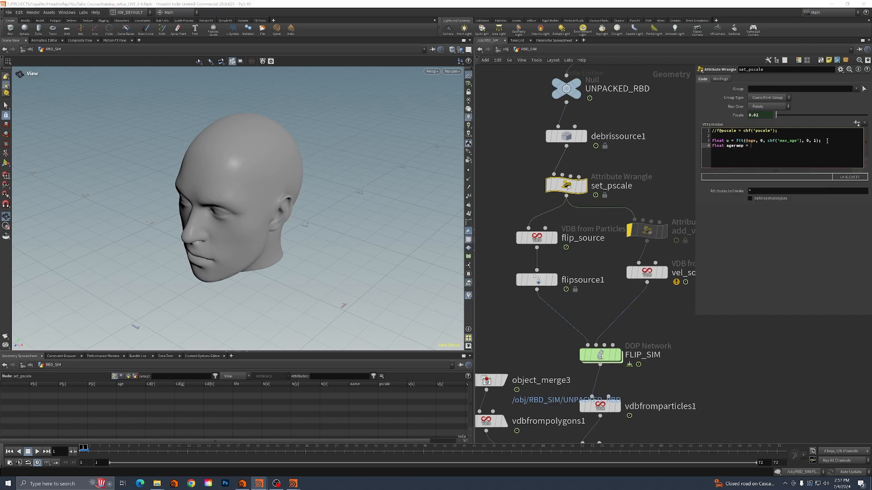
pyautogui.write(' = chr')
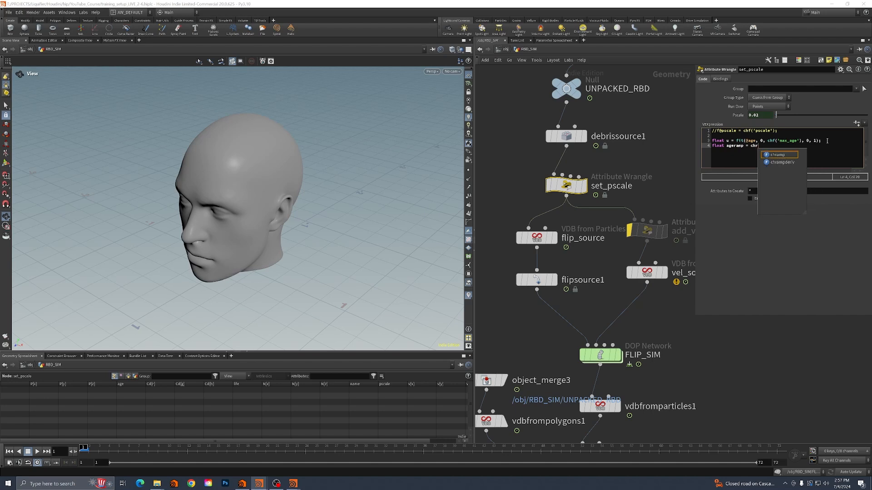
pyautogui.write('amp()')
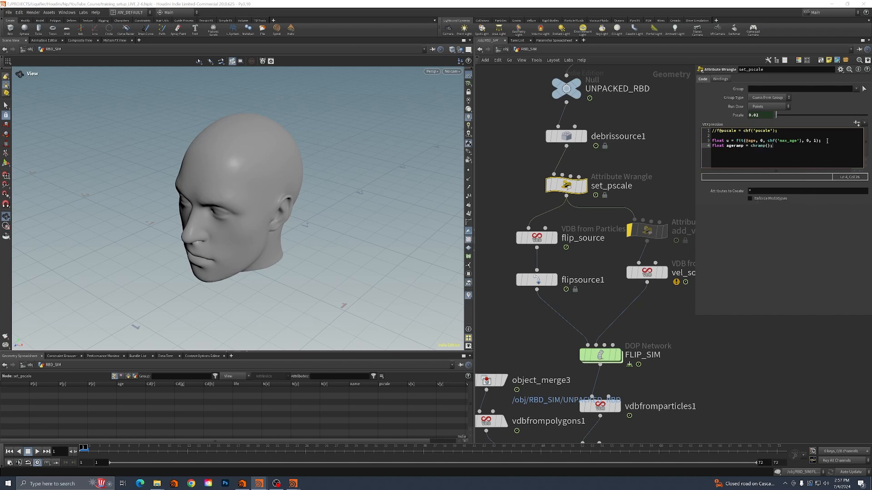
pyautogui.write("''")
pyautogui.write('age_ramp')
pyautogui.write(',')
pyautogui.write('u')
pyautogui.press('End')
# Add the line f@pscale = ageramp * chf('pscale'); to the wrangle and create the spare parameters its channel references need.
pyautogui.press('Return')
pyautogui.press('Return')
pyautogui.write('f@pscale = ageramp *')
pyautogui.moveTo(778, 131); pyautogui.dragTo(746, 131)
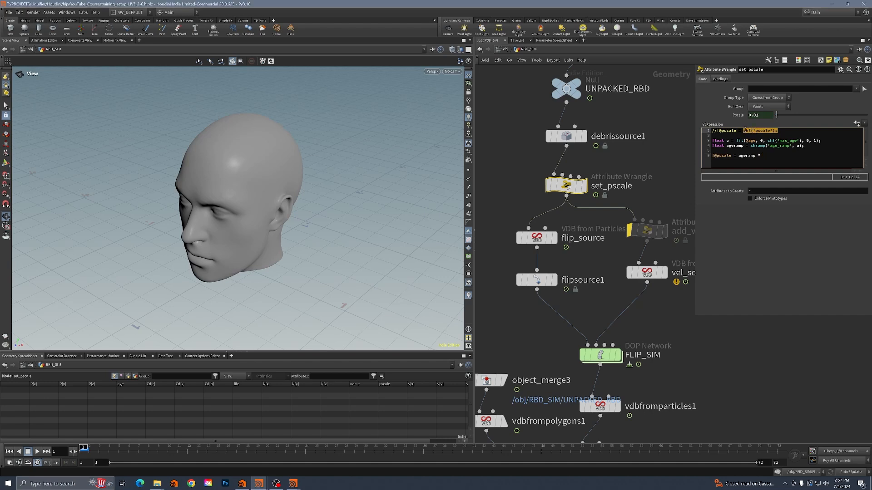
pyautogui.hotkey('ctrl', 'c')
pyautogui.click(778, 156)
pyautogui.hotkey('ctrl', 'v')
pyautogui.click(856, 123)
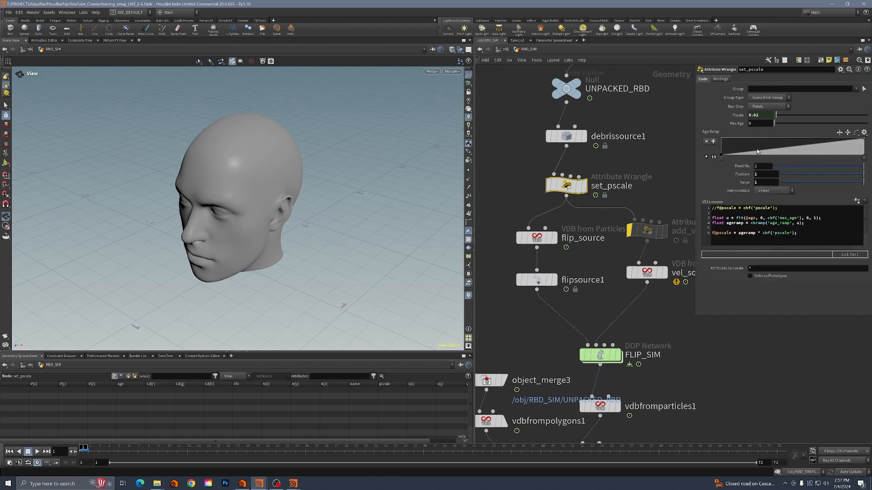
# Place a full-value point near the start of the Age Ramp and set the first two points to B-Spline interpolation.
pyautogui.moveTo(757, 149); pyautogui.dragTo(741, 138)
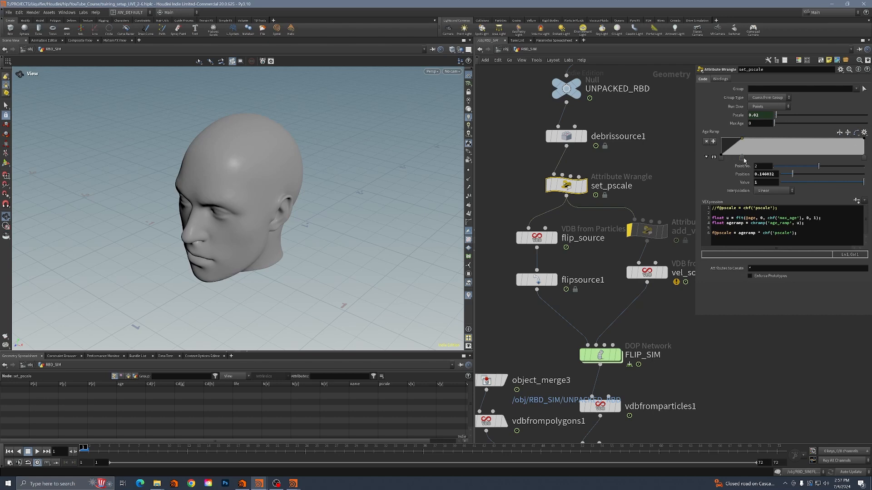
pyautogui.click(721, 157)
pyautogui.click(769, 191)
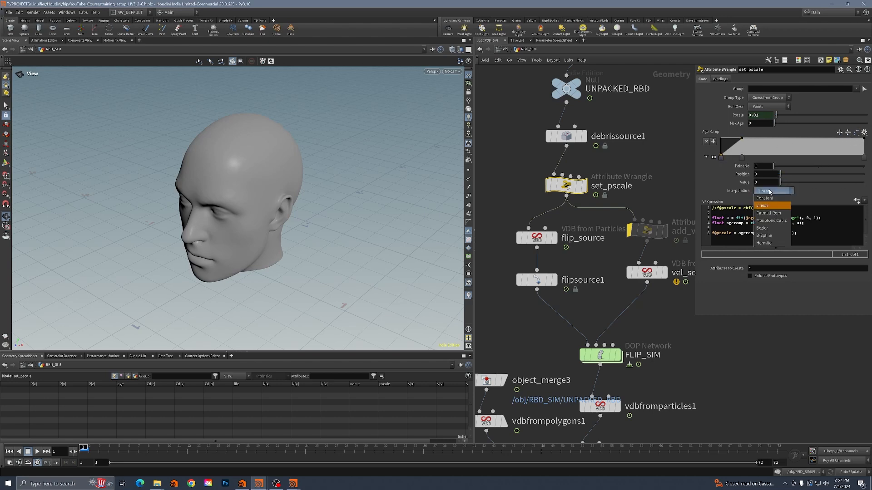
pyautogui.click(764, 235)
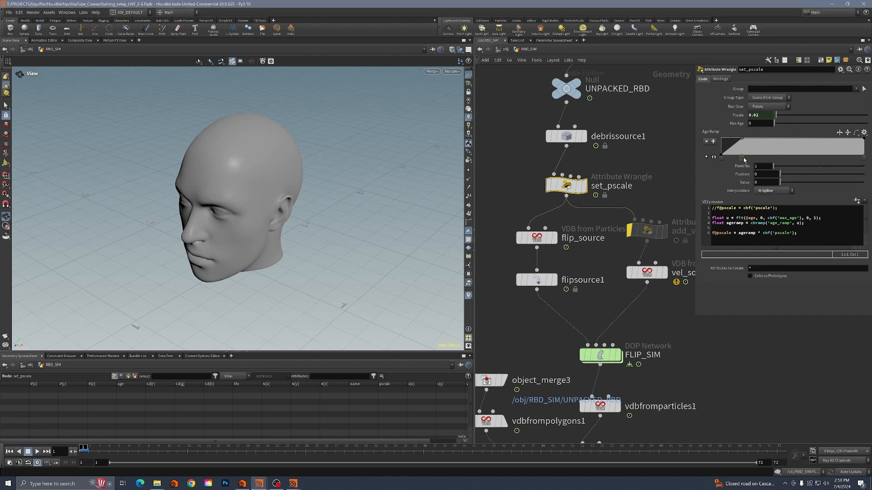
pyautogui.click(742, 158)
pyautogui.click(770, 191)
pyautogui.click(771, 228)
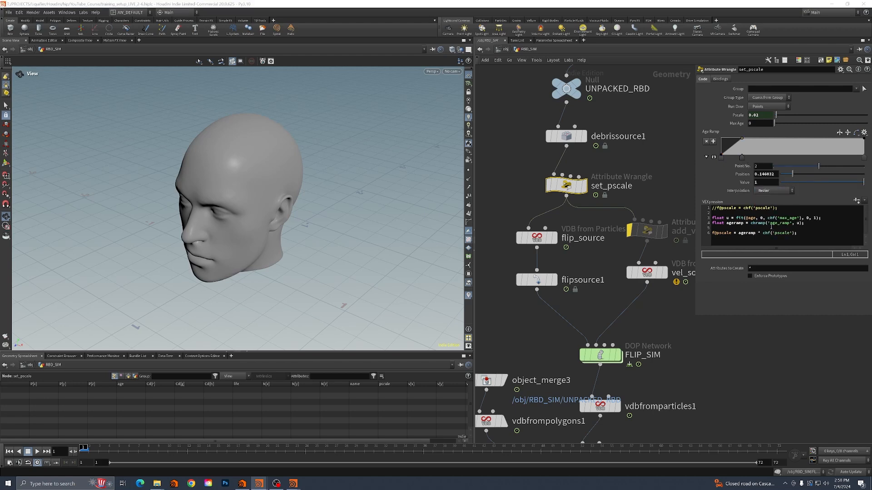
pyautogui.click(770, 191)
pyautogui.click(770, 235)
# Lower the Age Ramp's end point to 0 and shape an early peak at about 0.10 with a curved falloff.
pyautogui.moveTo(864, 138); pyautogui.dragTo(863, 157)
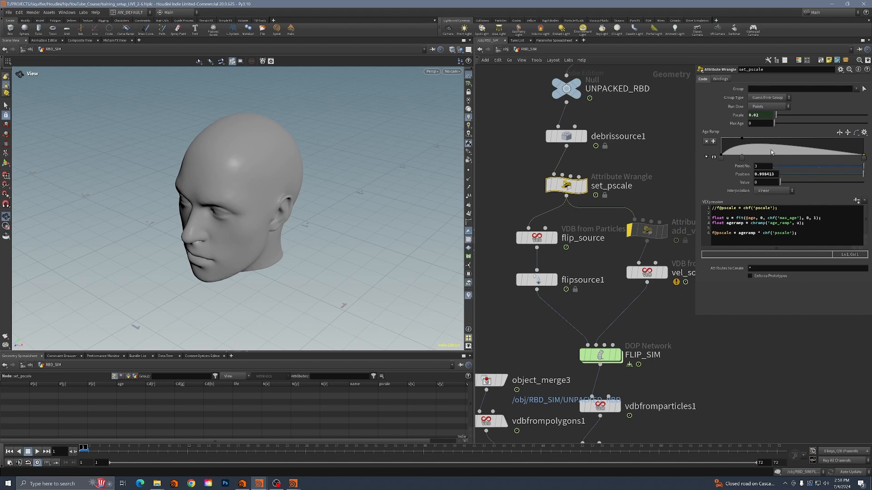
pyautogui.moveTo(770, 152); pyautogui.dragTo(736, 159)
pyautogui.click(750, 142)
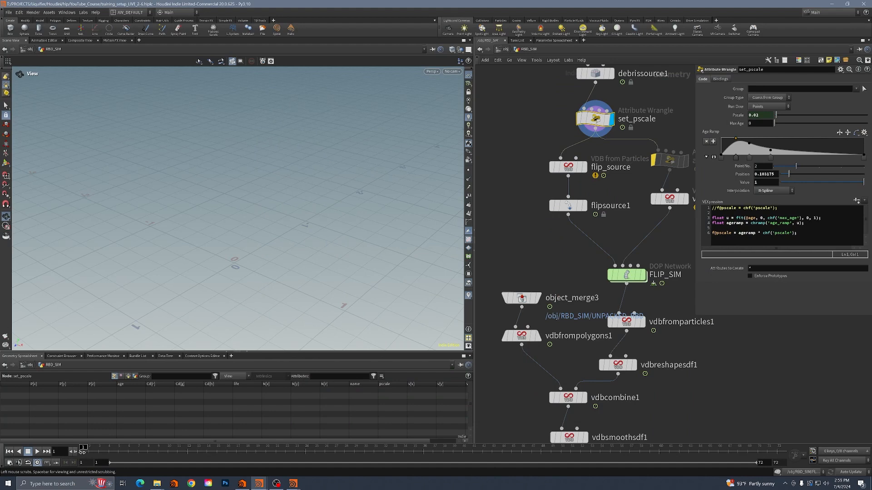
# Set Max Age to 1 on set_pscale and scrub the timeline to frames 20 and 10 to check the source particles.
pyautogui.moveTo(107, 453); pyautogui.dragTo(119, 453)
pyautogui.click(756, 125)
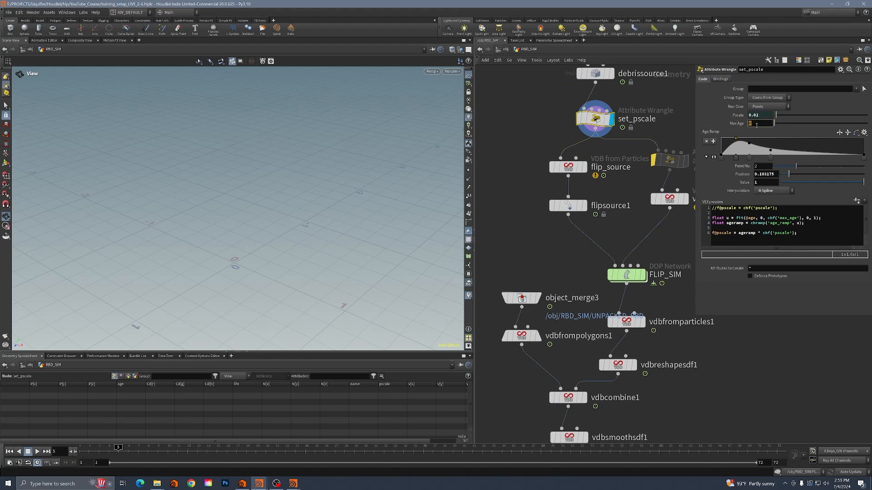
pyautogui.write('1')
pyautogui.press('Return')
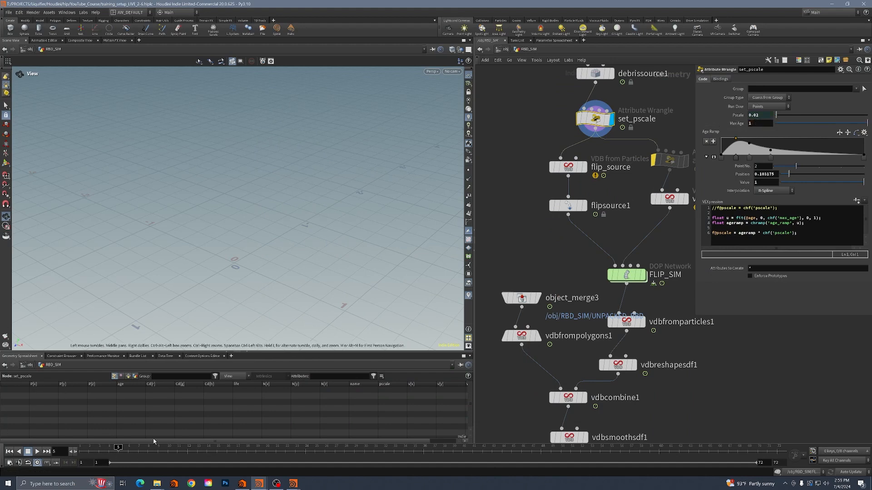
pyautogui.moveTo(119, 449); pyautogui.dragTo(271, 465)
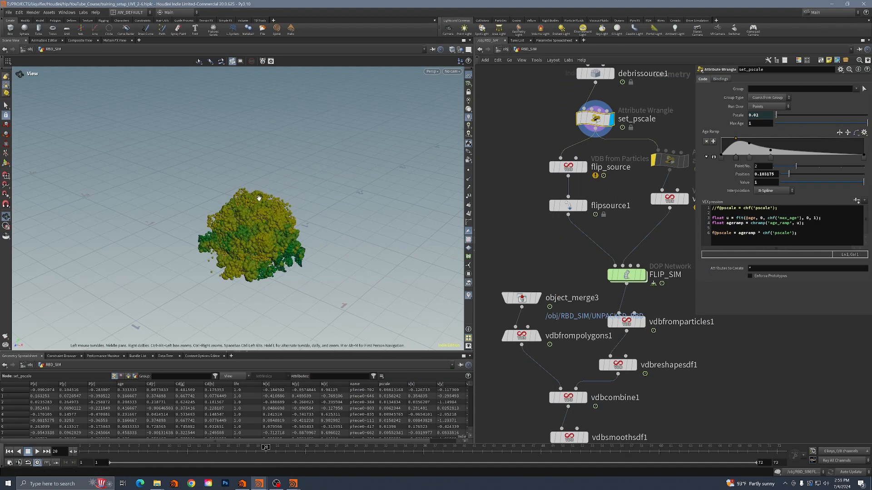
pyautogui.moveTo(271, 449); pyautogui.dragTo(167, 475)
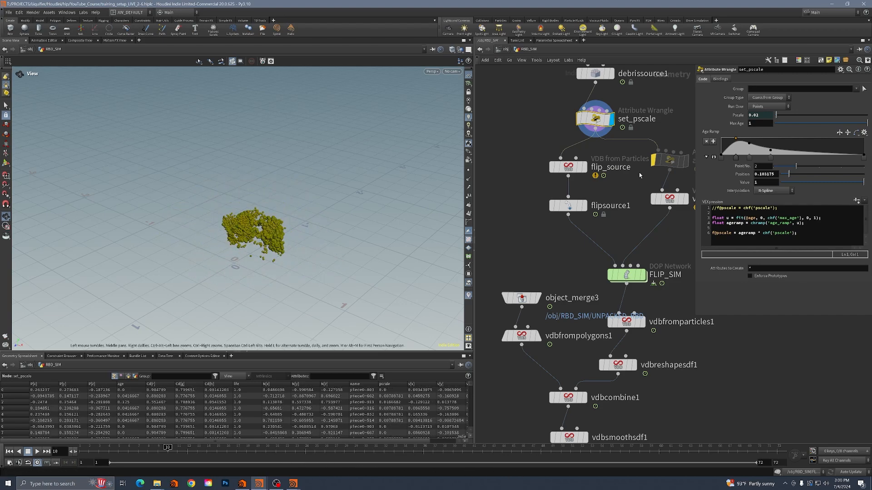
# Display convertvdb1, review its flipbook in an enlarged MPlay window, and stop the playback at frame 39.
pyautogui.moveTo(667, 372); pyautogui.dragTo(649, 297, button='middle')
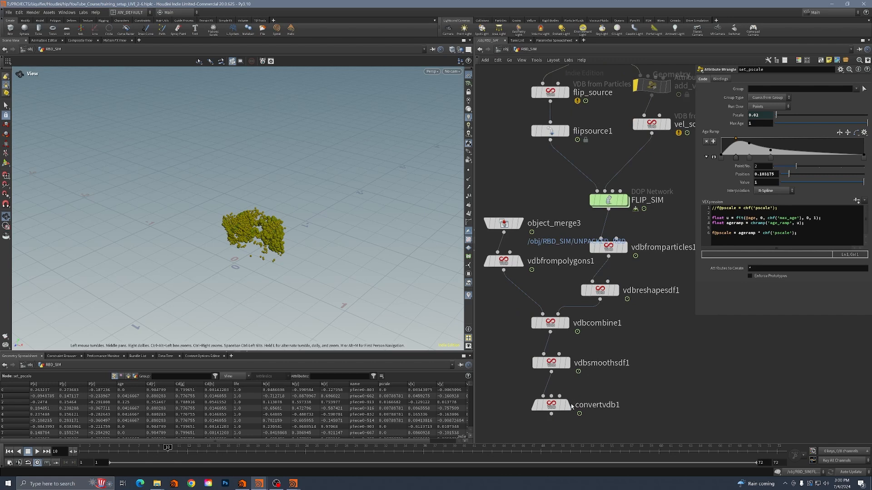
pyautogui.moveTo(570, 409)
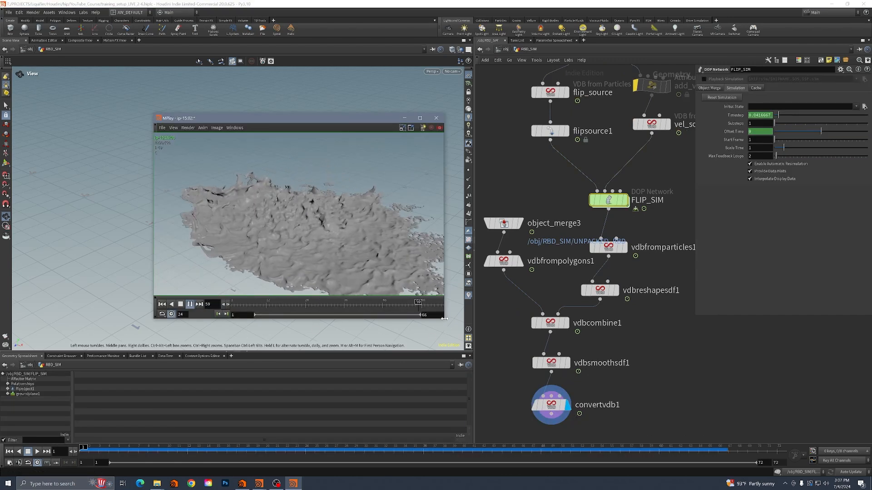
pyautogui.moveTo(445, 320); pyautogui.dragTo(567, 404)
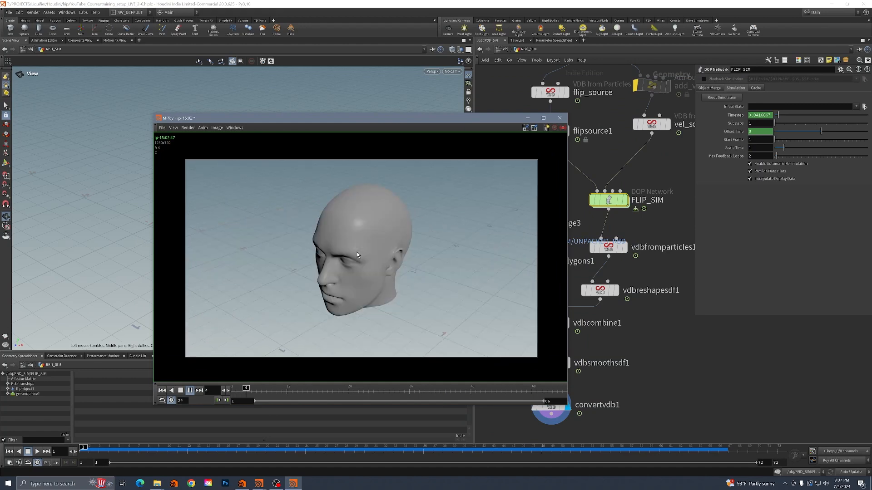
pyautogui.click(181, 391)
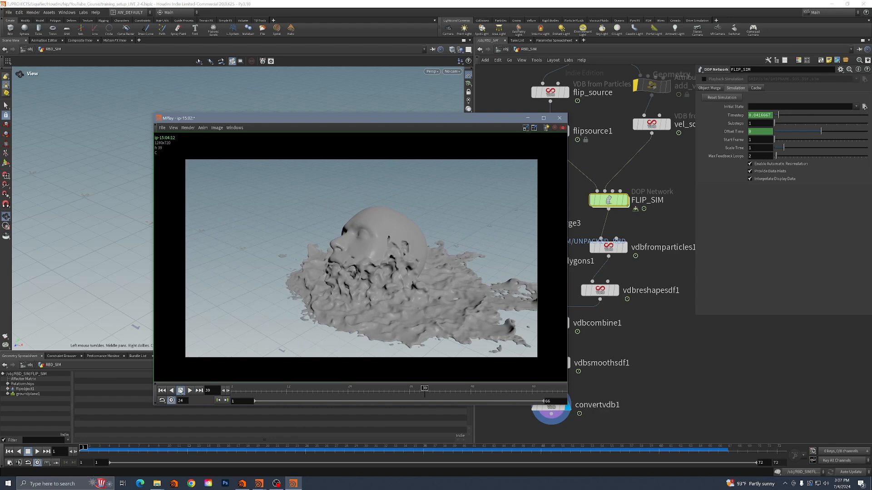
# Inspect the volume_vel and volume_source settings inside FLIP_SIM and return to the RBD_SIM network.
pyautogui.click(684, 329)
pyautogui.doubleClick(610, 199)
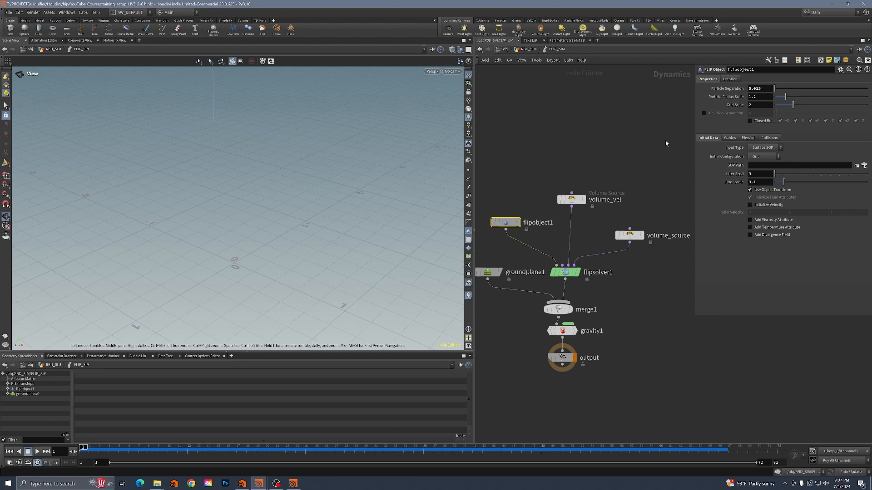
pyautogui.click(577, 200)
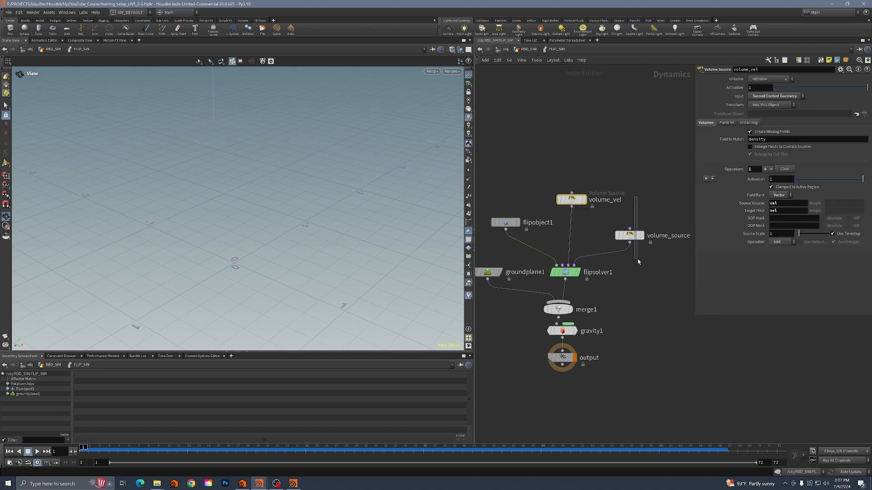
pyautogui.moveTo(637, 261); pyautogui.dragTo(643, 291)
pyautogui.moveTo(564, 111); pyautogui.dragTo(576, 107, button='middle')
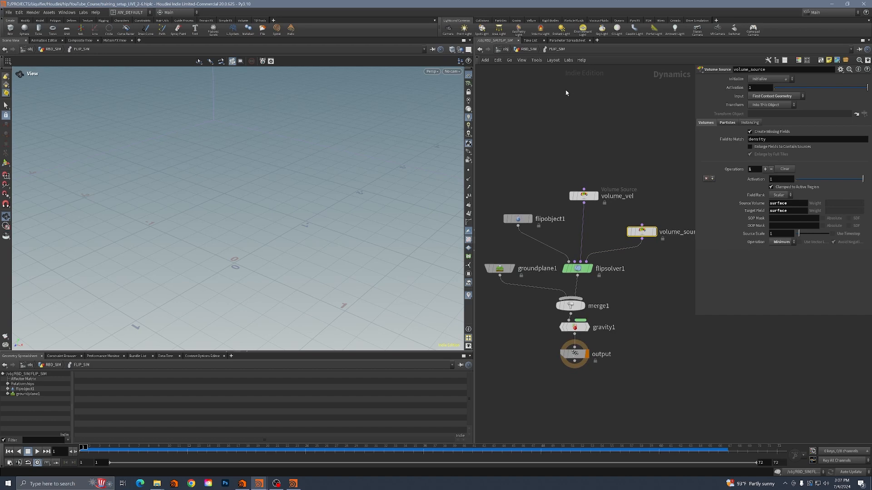
pyautogui.click(526, 49)
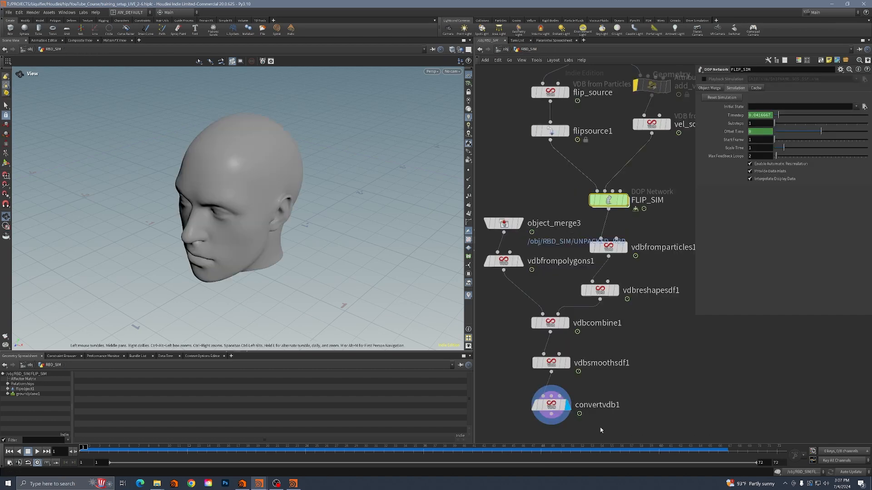
# Place an Attribute Transfer node below convertvdb1 and check the convertvdb1 mesh in wireframe shading.
pyautogui.scroll(-2, 556, 337)
pyautogui.scroll(-2, 526, 315)
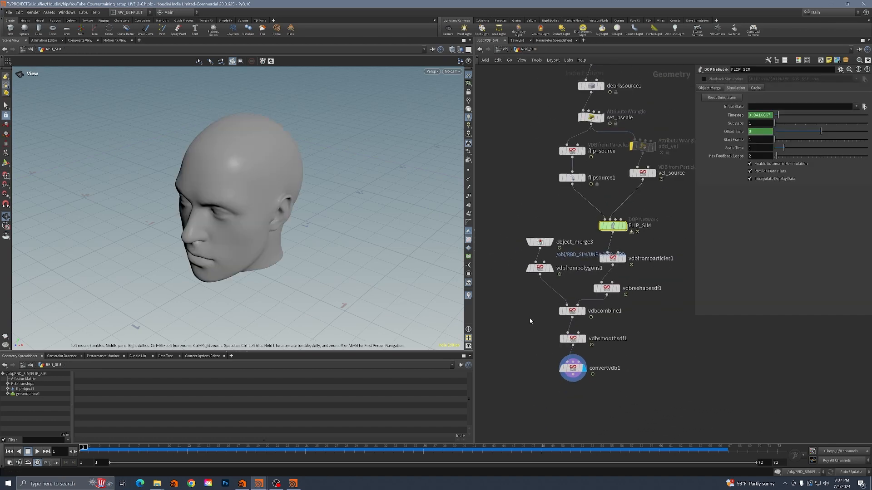
pyautogui.press('Tab')
pyautogui.click(555, 449)
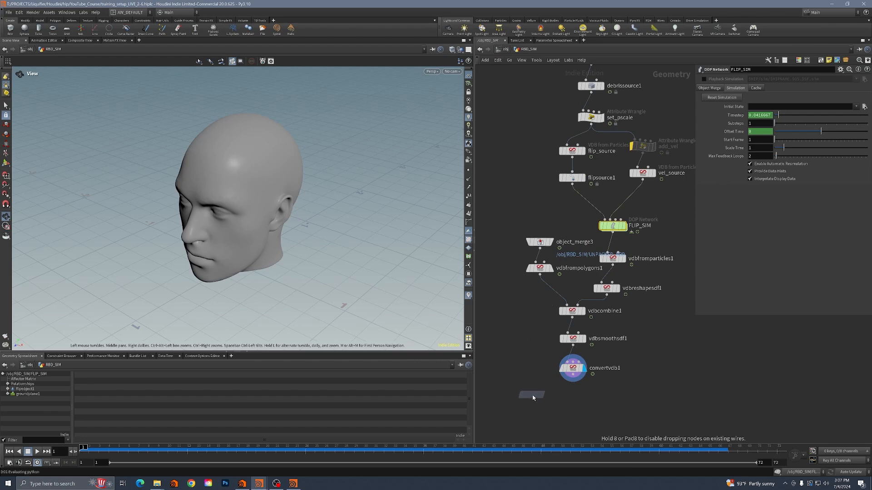
pyautogui.click(531, 395)
pyautogui.moveTo(540, 291); pyautogui.dragTo(555, 255, button='middle')
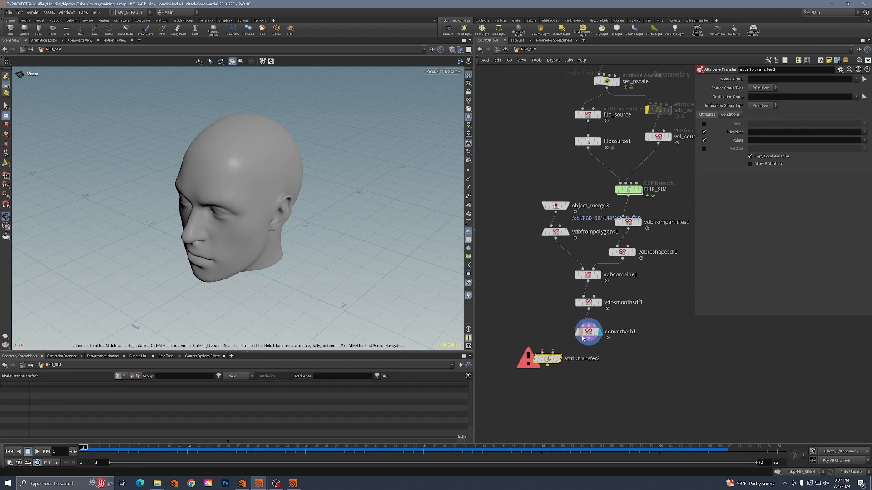
pyautogui.click(588, 332)
pyautogui.press('w')
pyautogui.press('w')
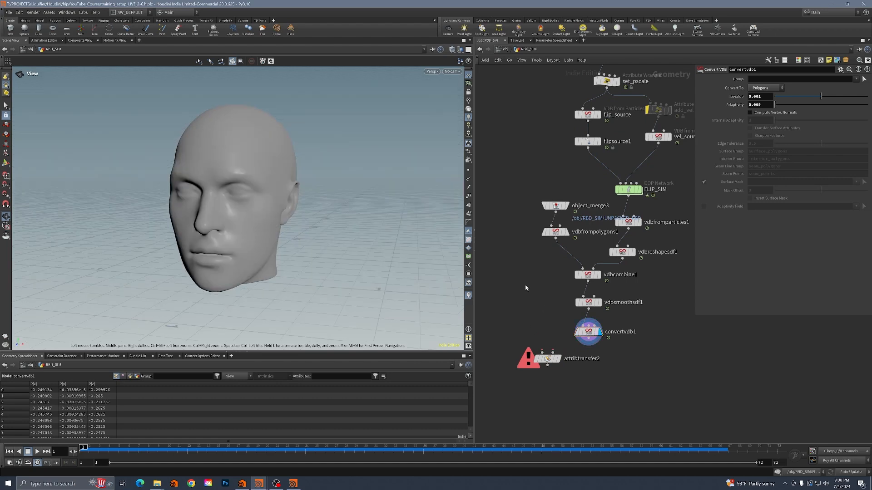
# Add a Merge node beside vdbsmoothsdf1 and connect object_merge3 and FLIP_SIM into it.
pyautogui.press('Tab')
pyautogui.write('mer')
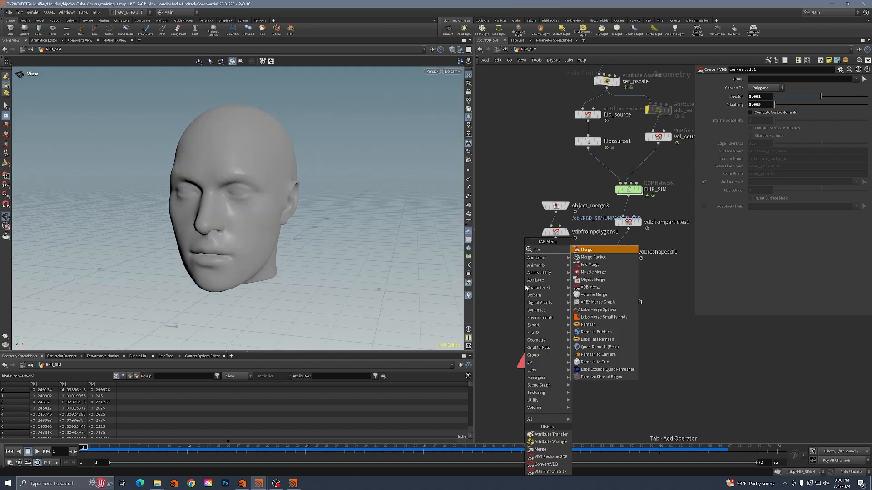
pyautogui.press('Return')
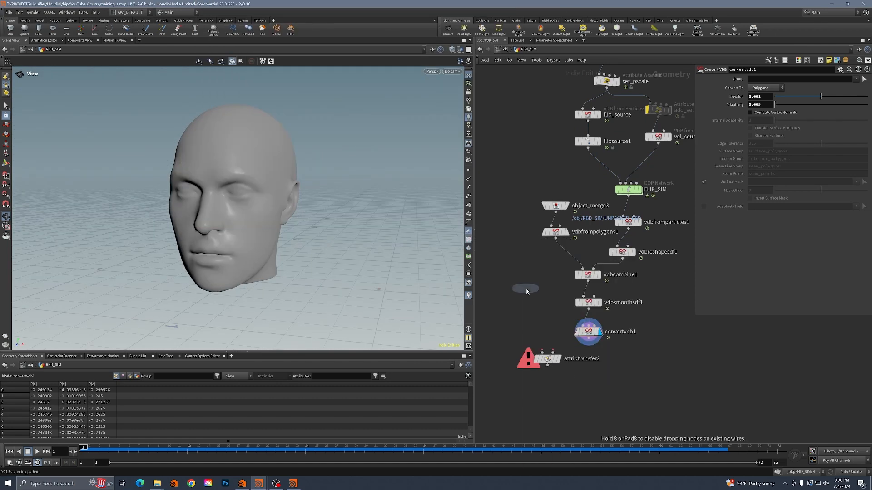
pyautogui.click(526, 288)
pyautogui.click(555, 211)
pyautogui.click(530, 289)
pyautogui.moveTo(530, 288); pyautogui.dragTo(537, 303)
pyautogui.moveTo(556, 211); pyautogui.dragTo(527, 212)
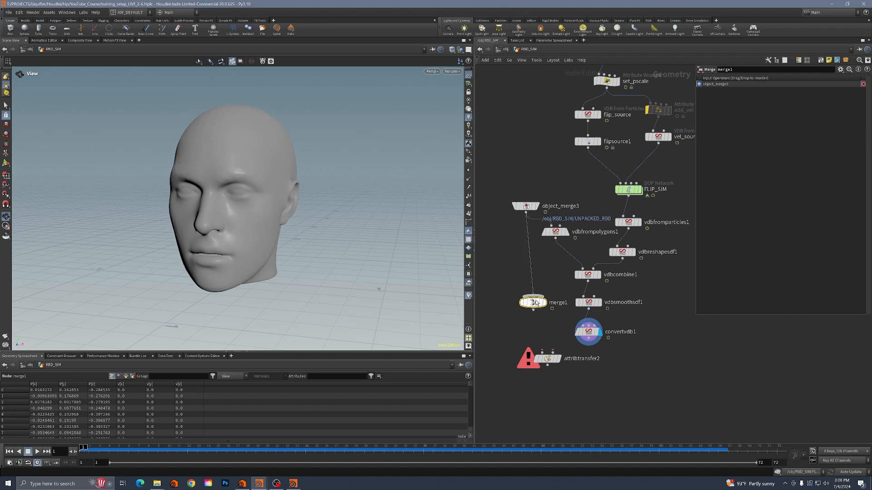
pyautogui.moveTo(533, 303); pyautogui.dragTo(535, 311)
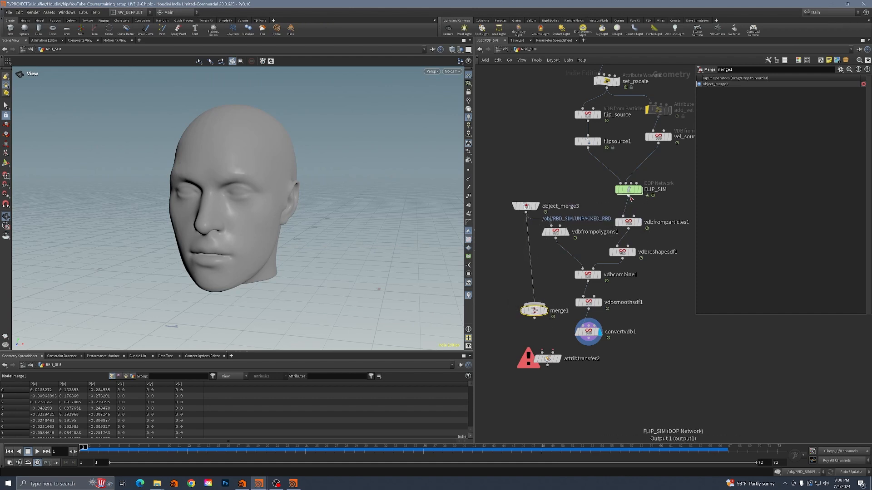
pyautogui.moveTo(629, 196); pyautogui.dragTo(538, 307)
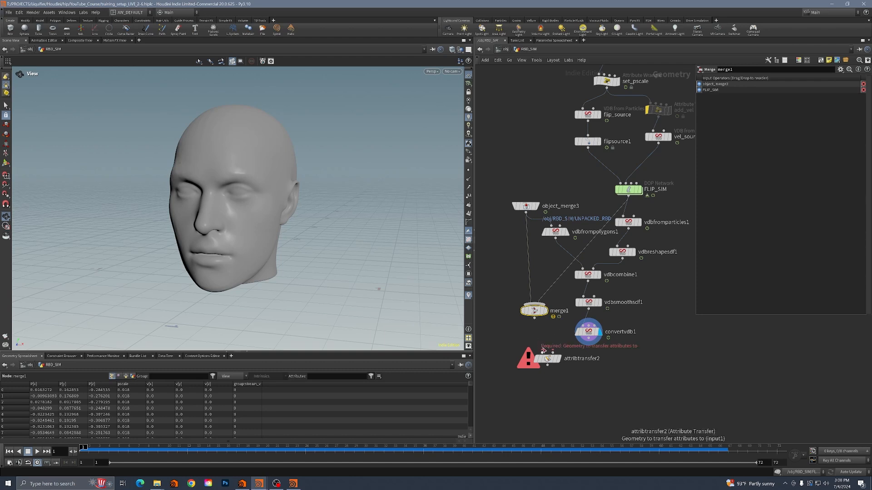
# Connect merge1 as the source and convertvdb1 as the destination geometry of attribtransfer2.
pyautogui.moveTo(543, 350); pyautogui.dragTo(534, 318)
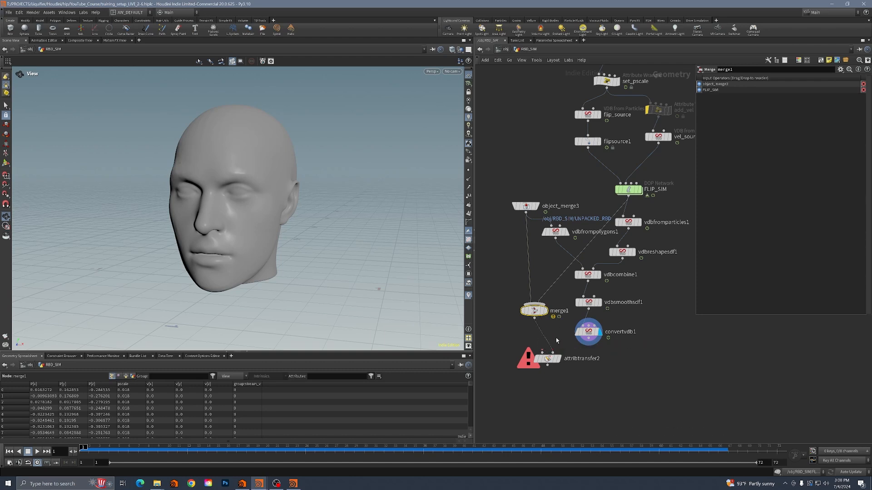
pyautogui.moveTo(591, 338); pyautogui.dragTo(561, 359)
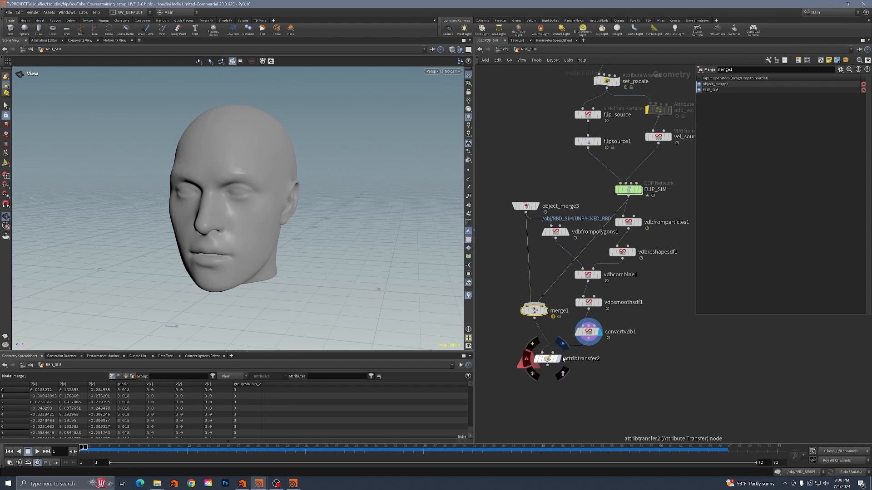
# Display attribtransfer2, turn off its primitive attribute transfer, and limit the point attributes to v.
pyautogui.click(559, 359)
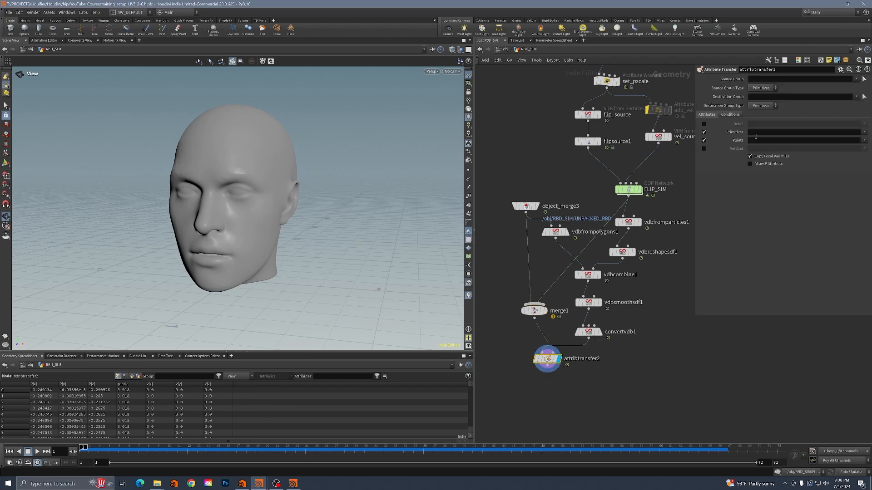
pyautogui.click(703, 132)
pyautogui.click(770, 144)
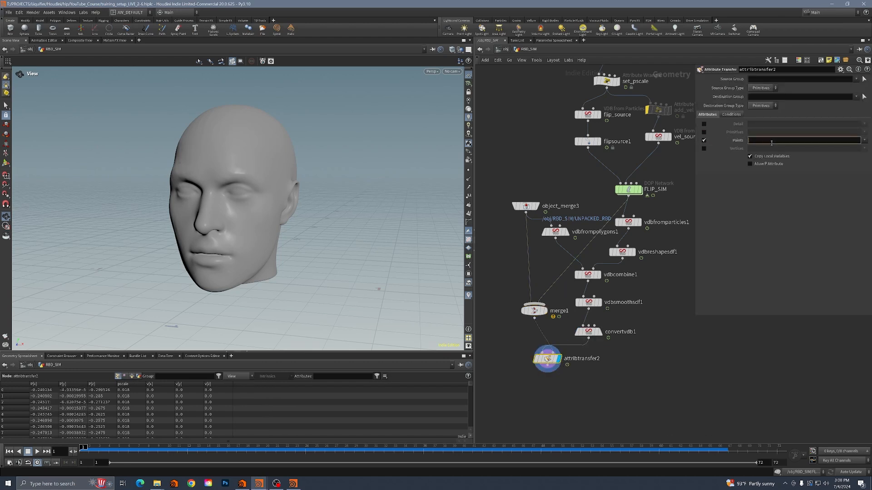
pyautogui.press('Return')
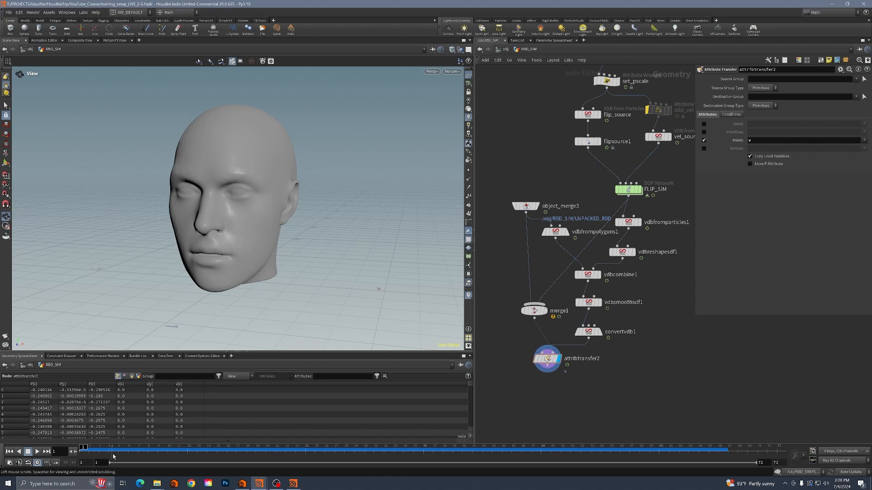
# Scrub the simulation through frame 14 to frame 20 and examine the transferred result on the head and fluid mesh.
pyautogui.click(157, 450)
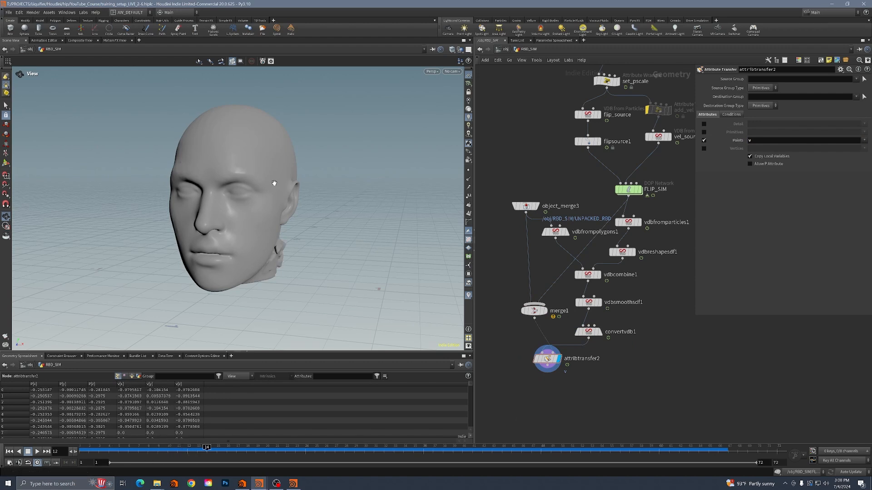
pyautogui.moveTo(295, 195); pyautogui.dragTo(272, 181)
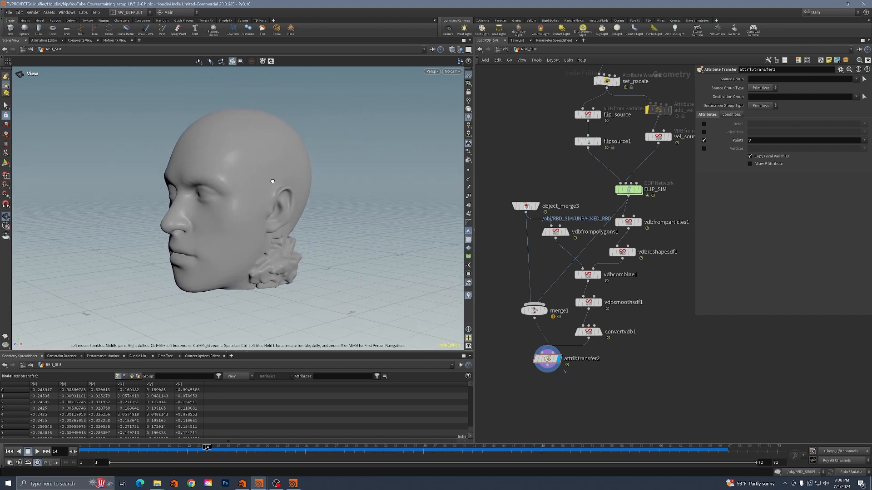
pyautogui.click(239, 449)
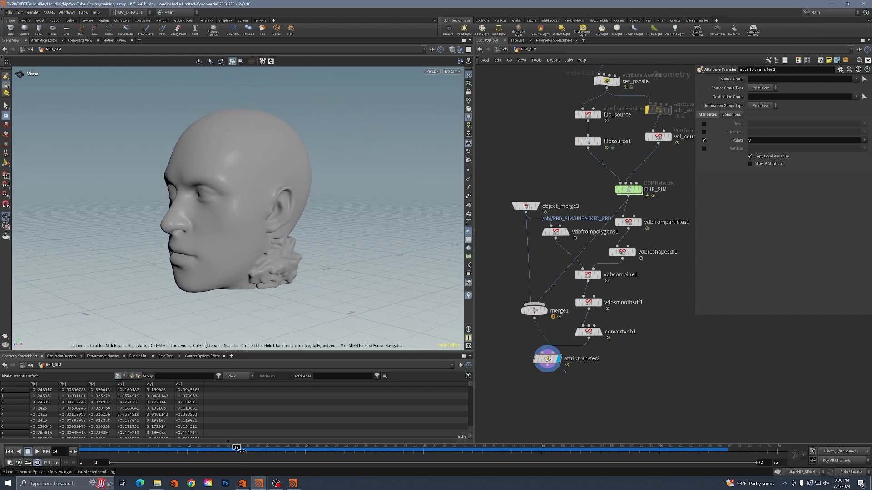
pyautogui.click(266, 448)
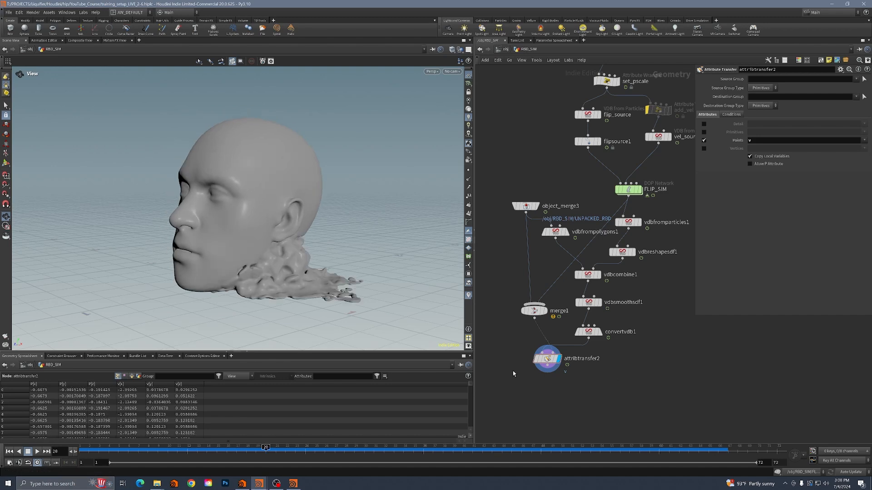
pyautogui.moveTo(253, 194)
pyautogui.mouseDown()
pyautogui.moveTo(286, 203)
pyautogui.moveTo(246, 201)
pyautogui.mouseUp()
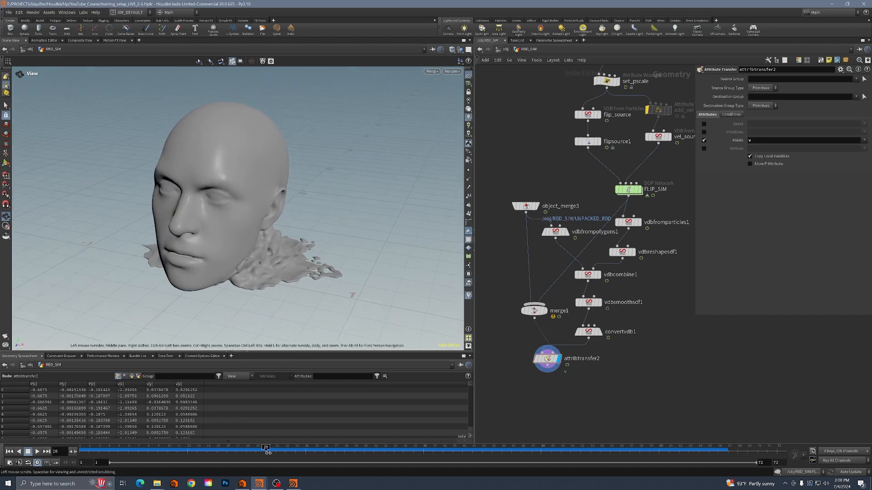
# Switch to the MPlay window and play back the flipbook of the head simulation.
pyautogui.click(293, 484)
pyautogui.click(190, 390)
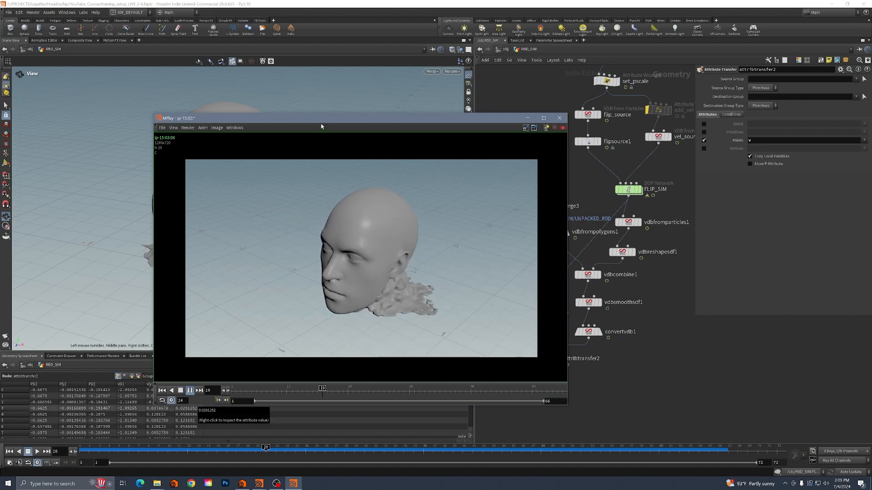
pyautogui.moveTo(302, 118); pyautogui.dragTo(262, 101)
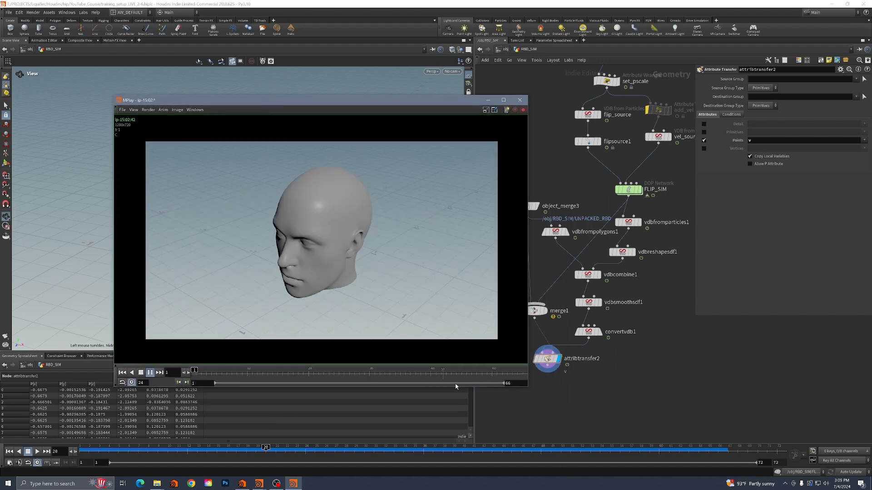